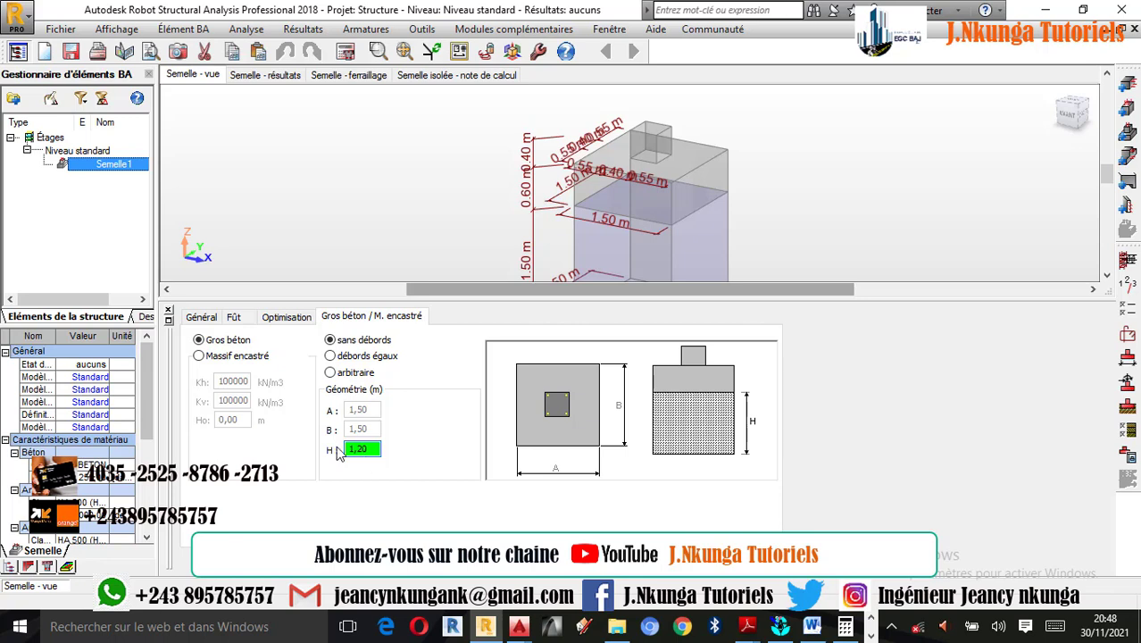
- Set the height H of the mass concrete (Gros béton) under the footing to 1,20 m
click(610, 567)
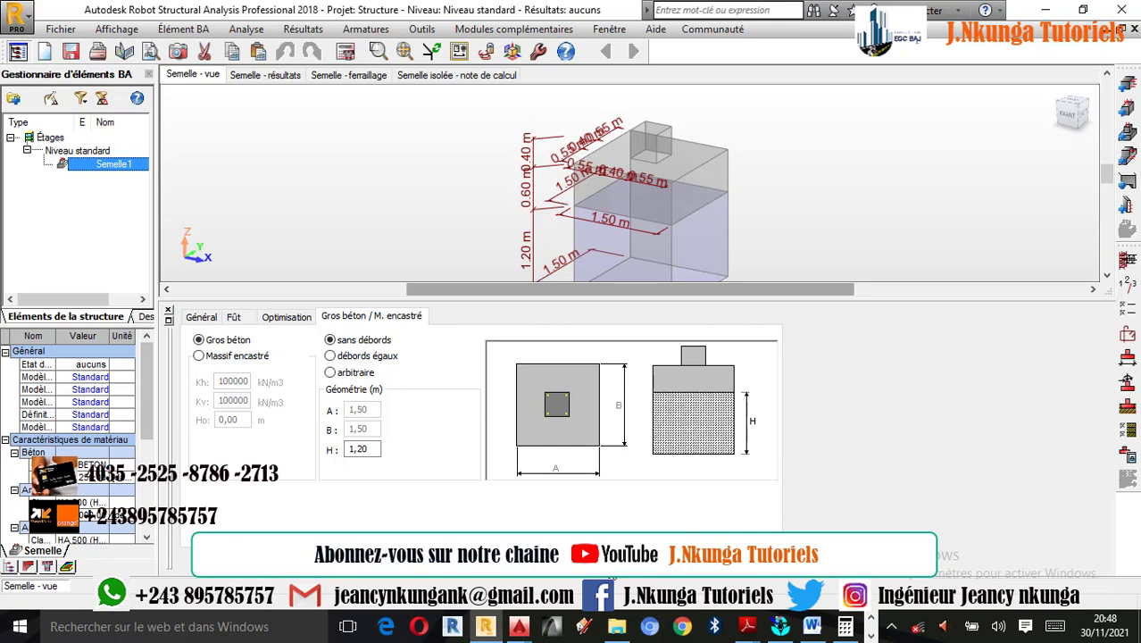
click(330, 355)
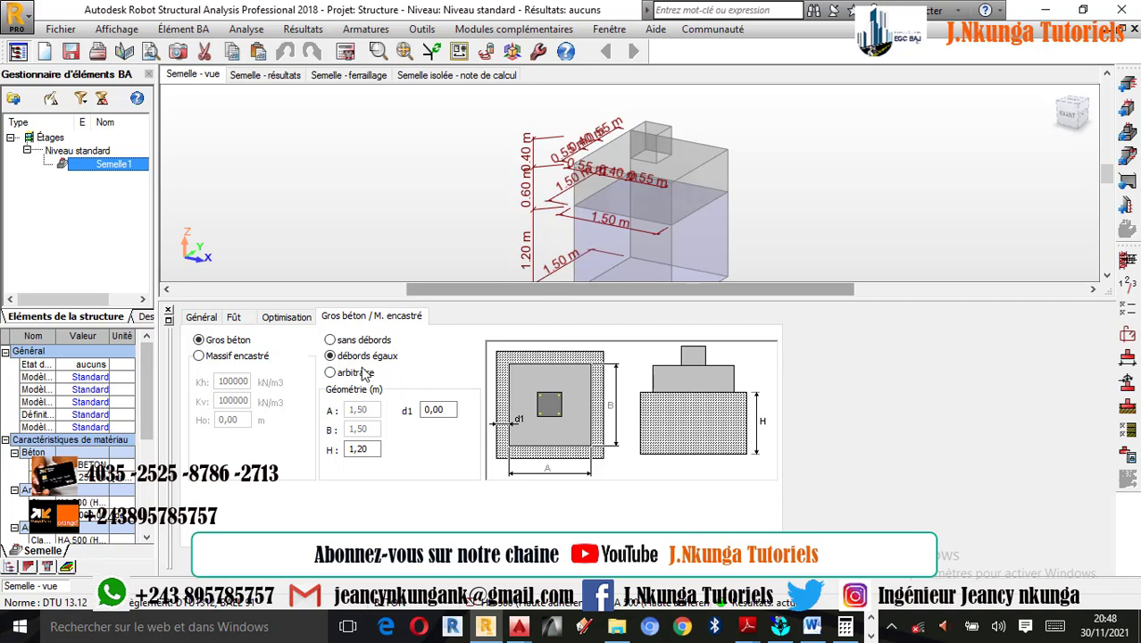
click(330, 340)
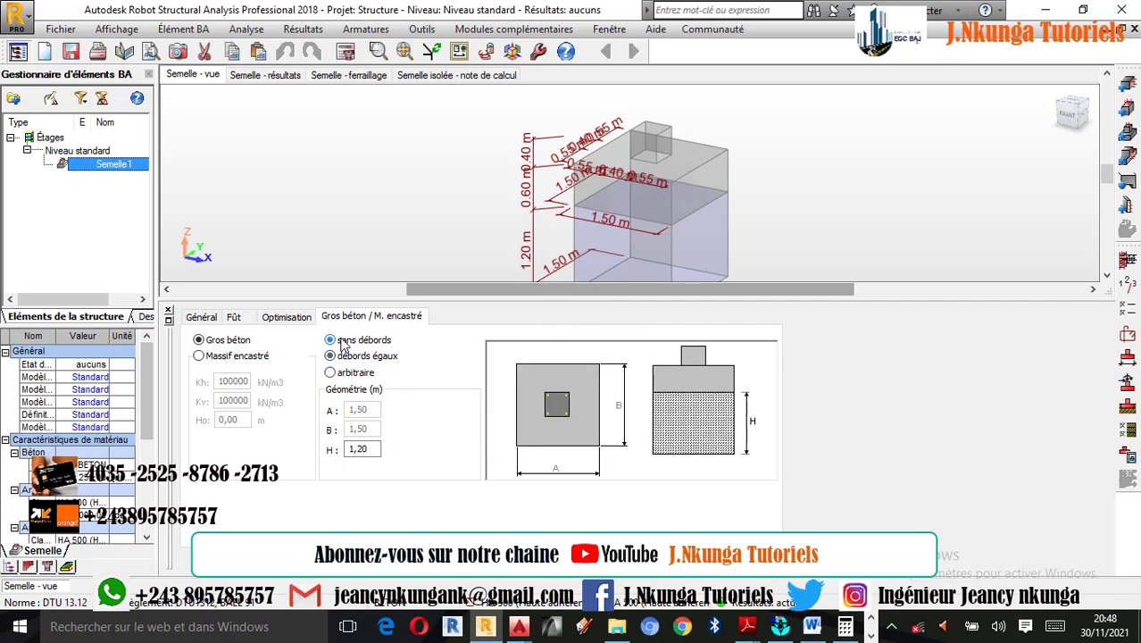
click(239, 356)
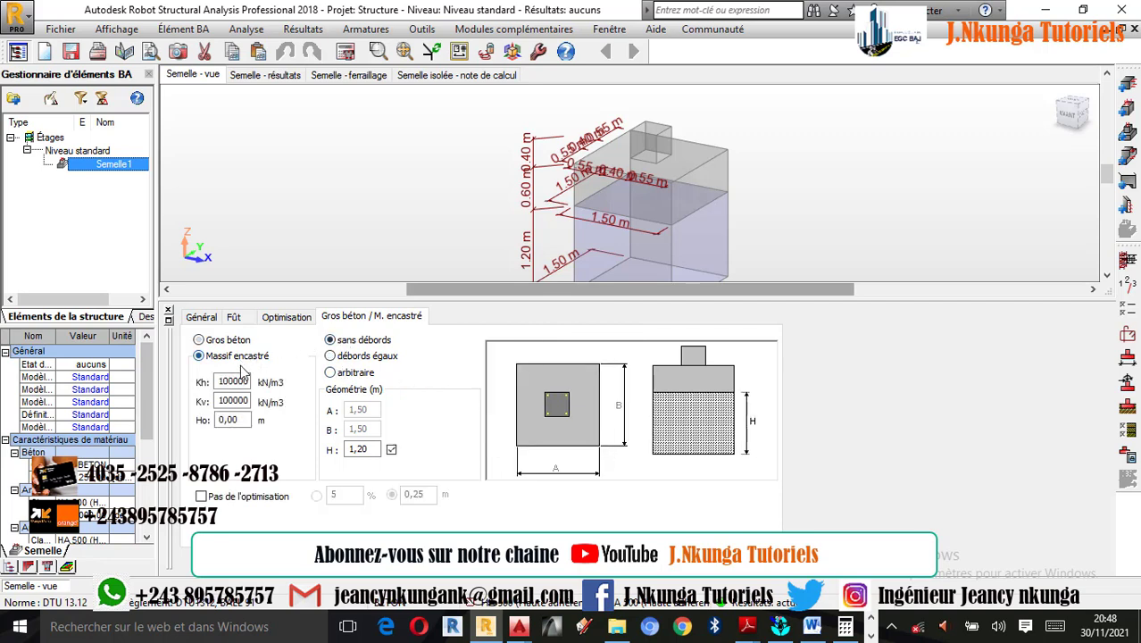
click(211, 343)
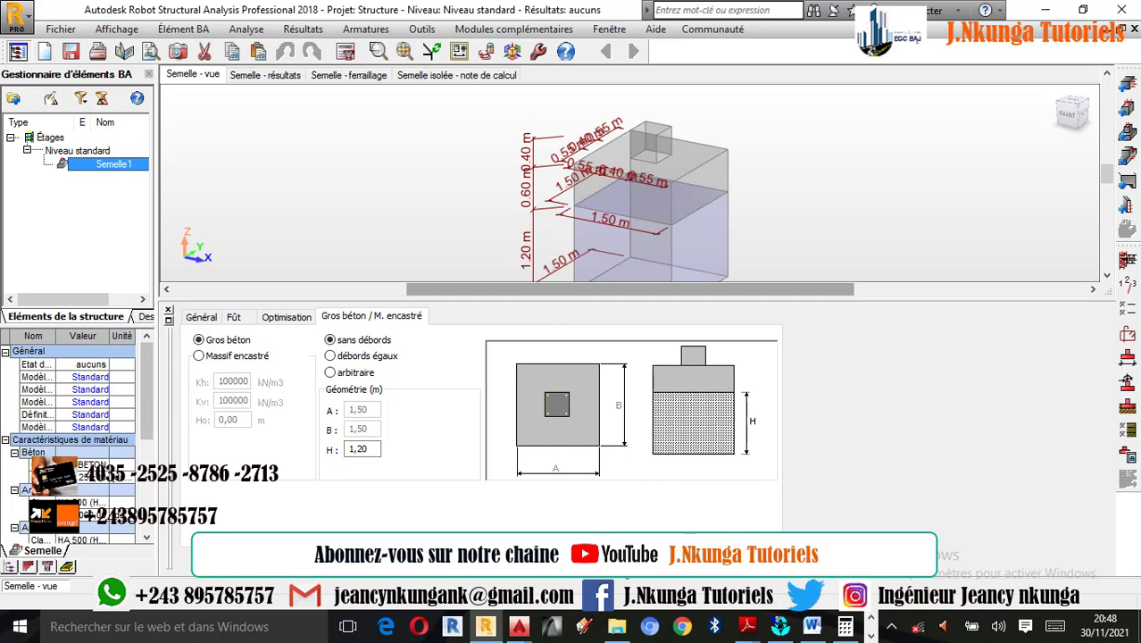
click(685, 542)
scroll(659, 375, up, 3)
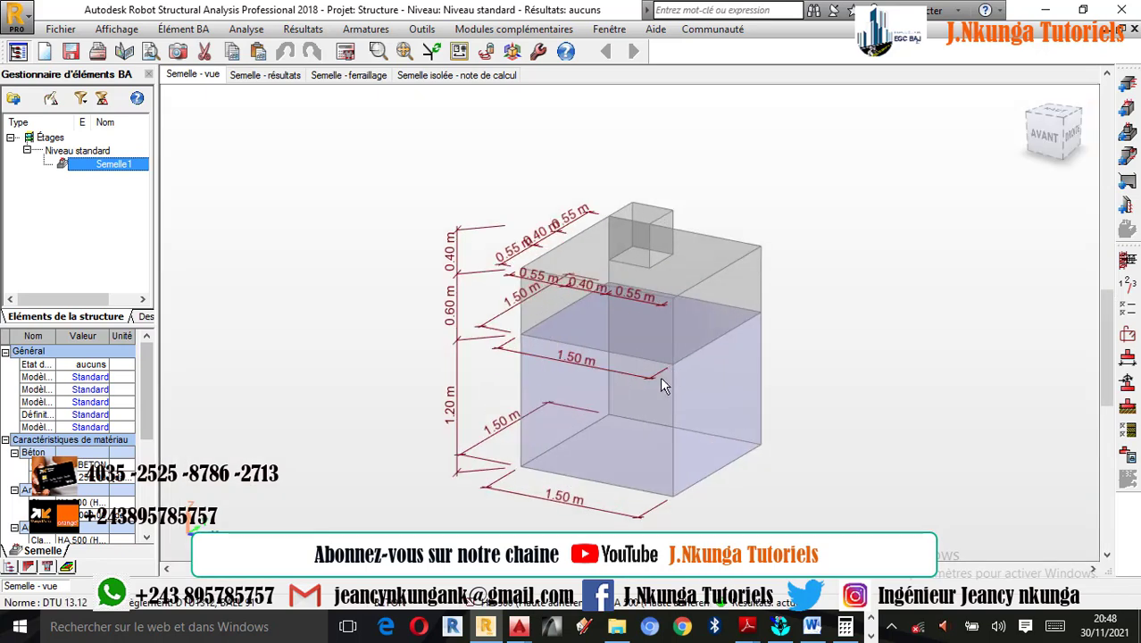
scroll(655, 308, down, 1)
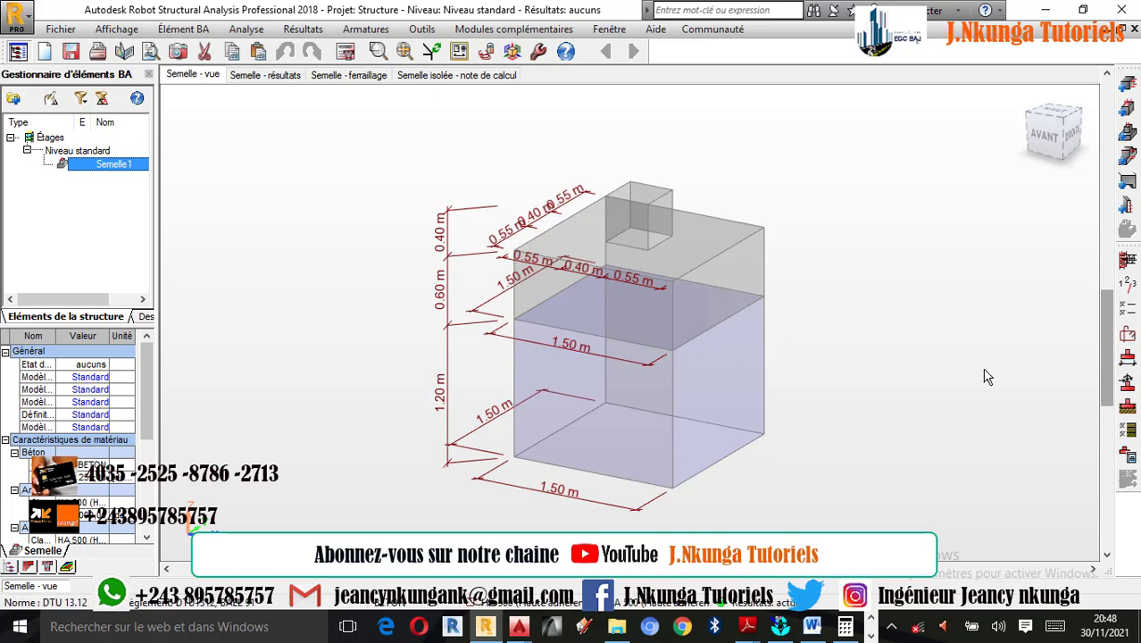
- Give the mass concrete equal overhangs (débords égaux), trying d1 at 0,05 m and settling on 0,10 m
click(1128, 362)
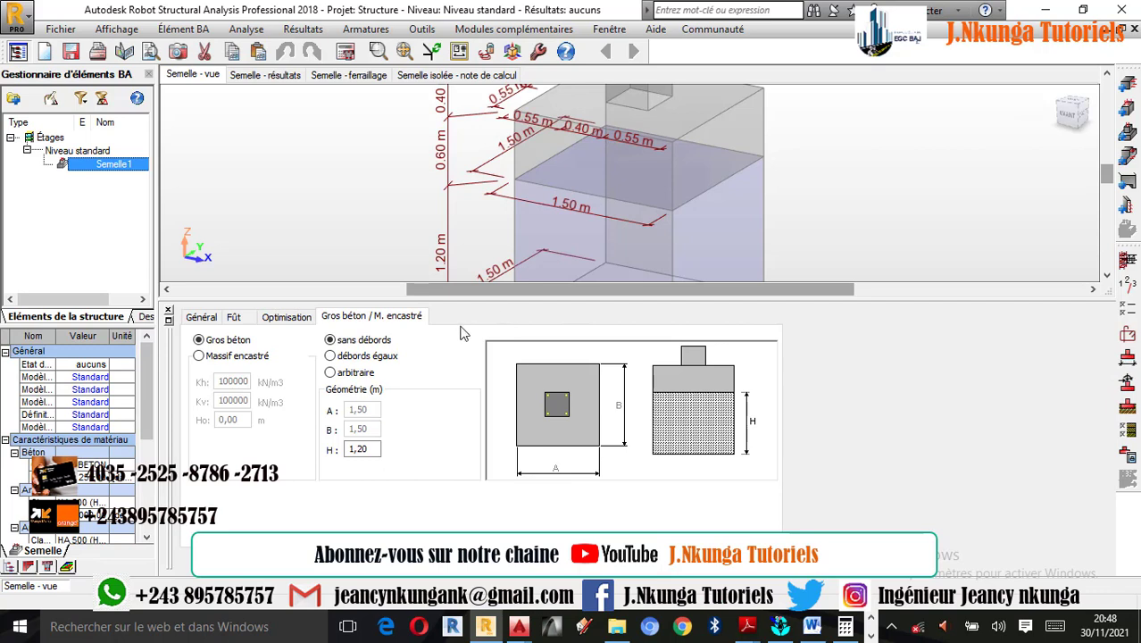
click(357, 358)
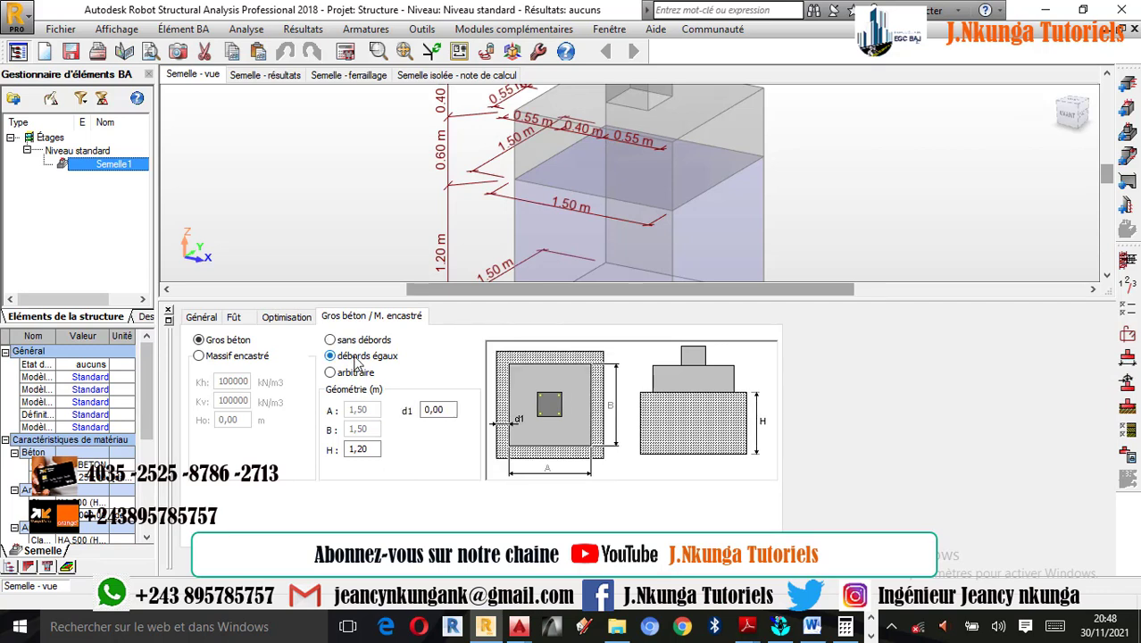
click(451, 409)
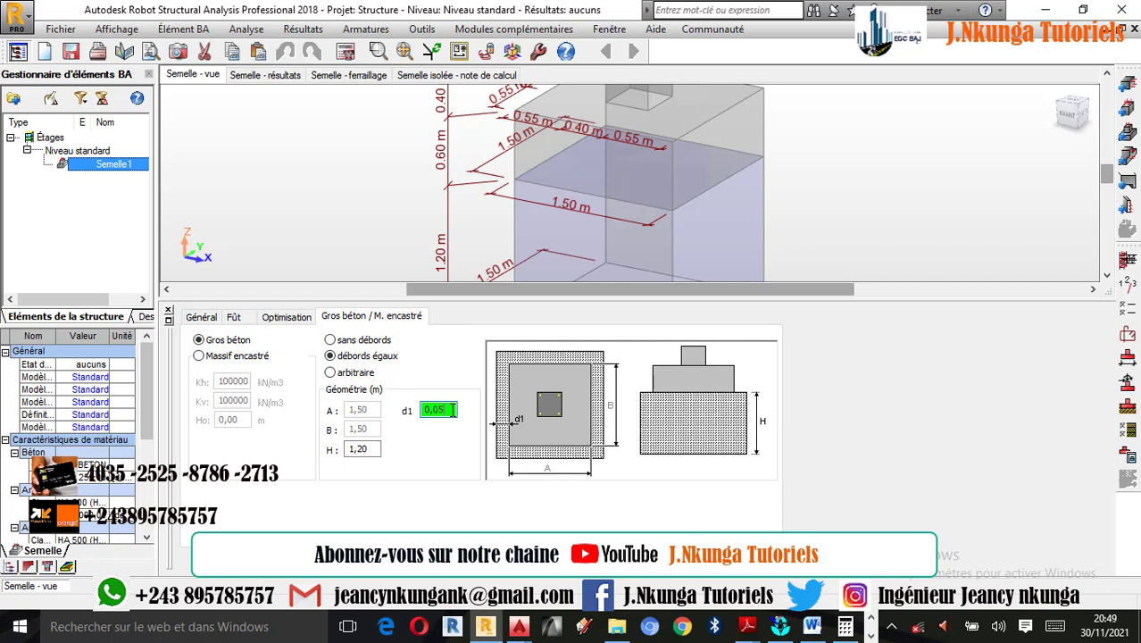
key(Return)
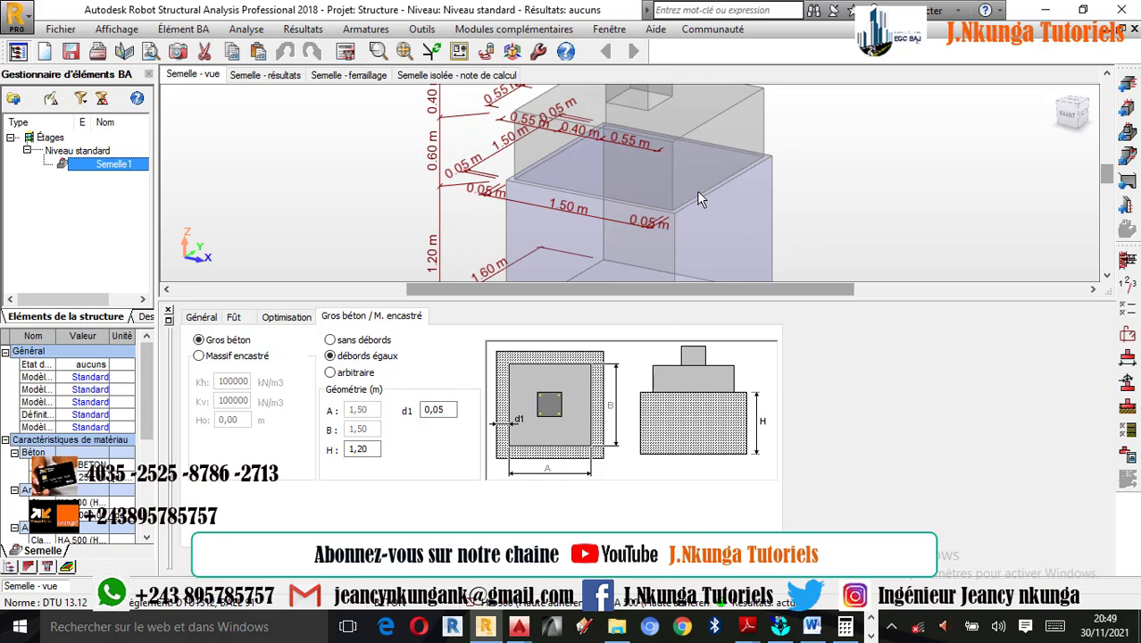
click(448, 409)
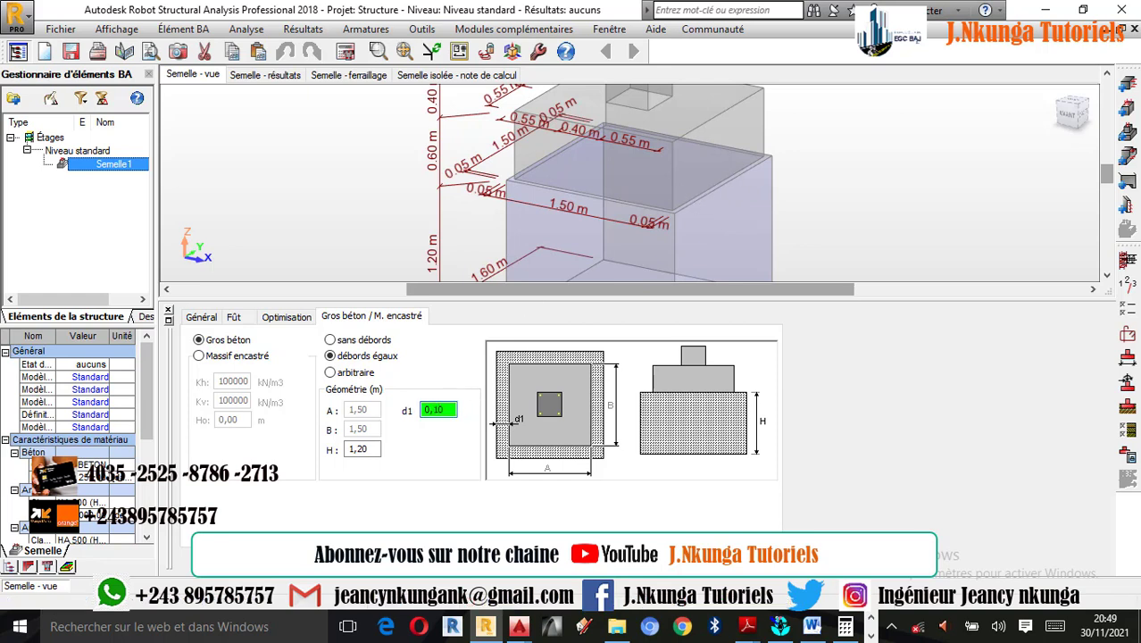
key(Return)
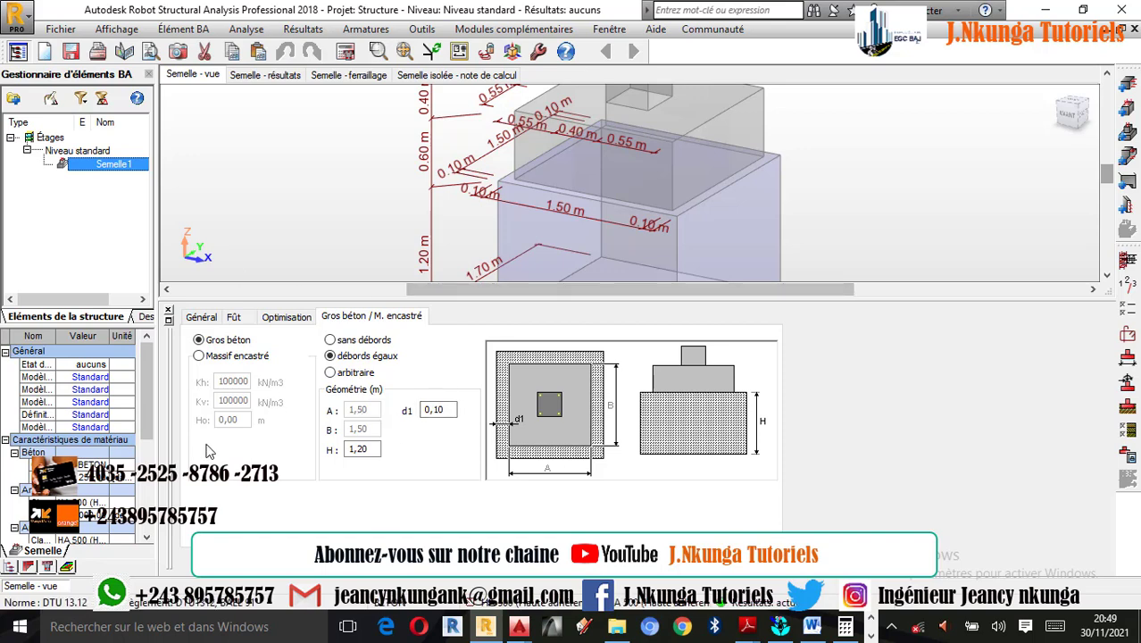
click(670, 561)
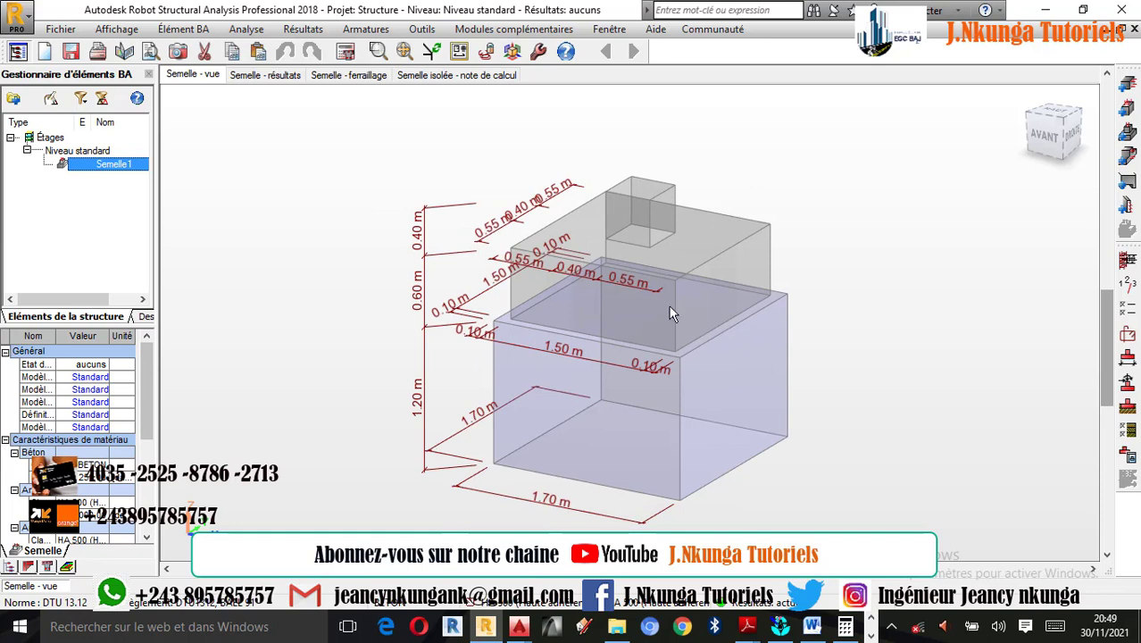
- Set the cracking condition (Fissuration) in the storey parameters to peu préjudiciable
click(1127, 285)
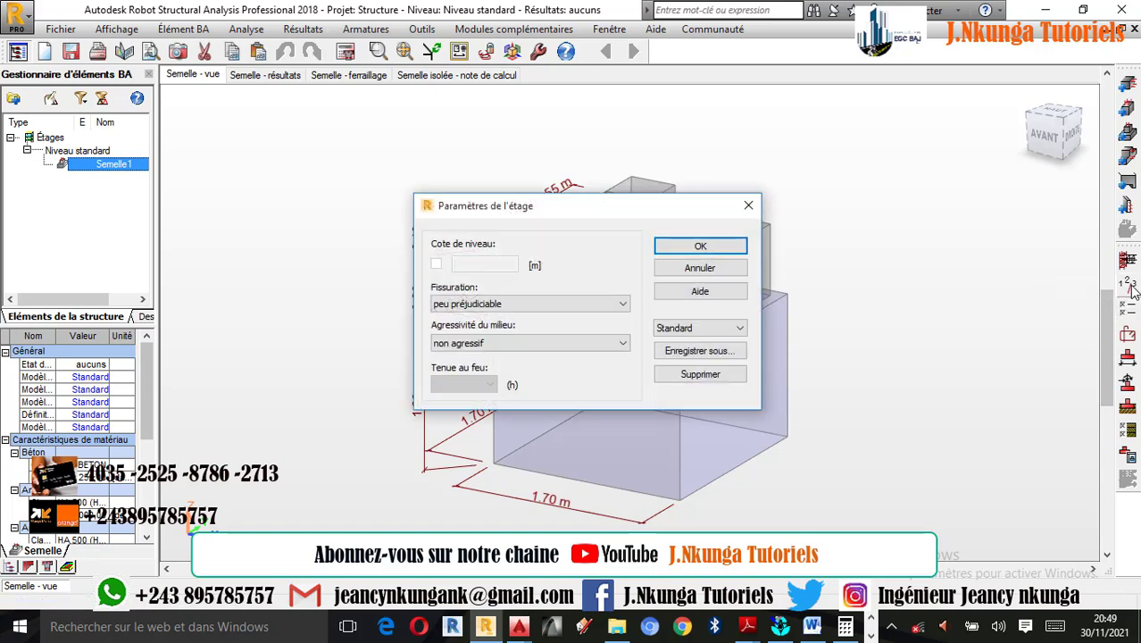
click(524, 303)
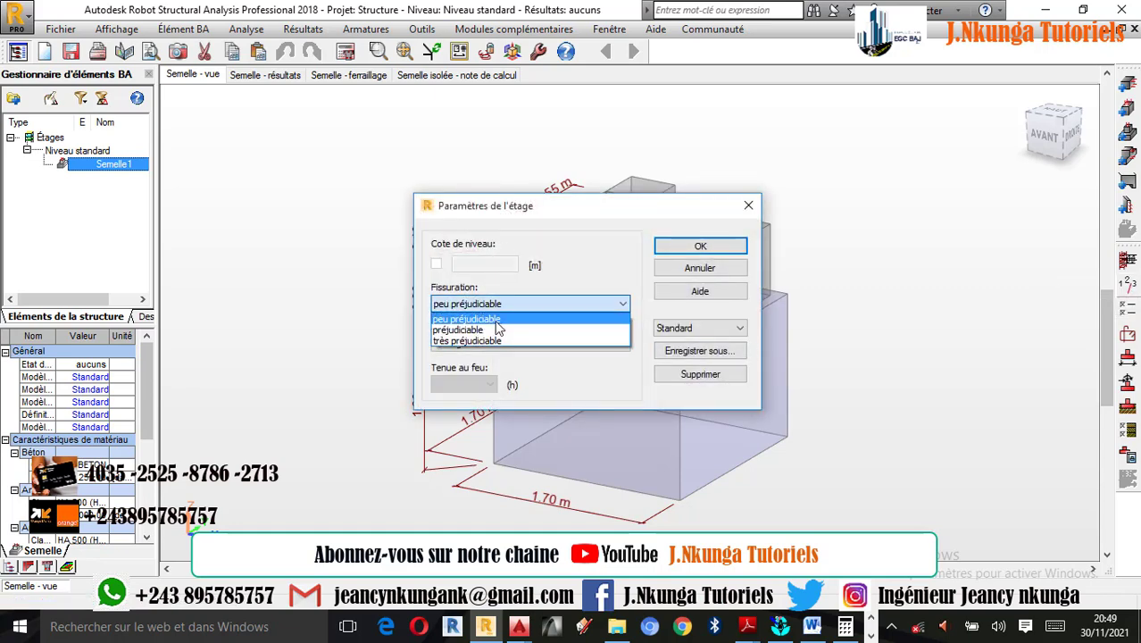
click(497, 322)
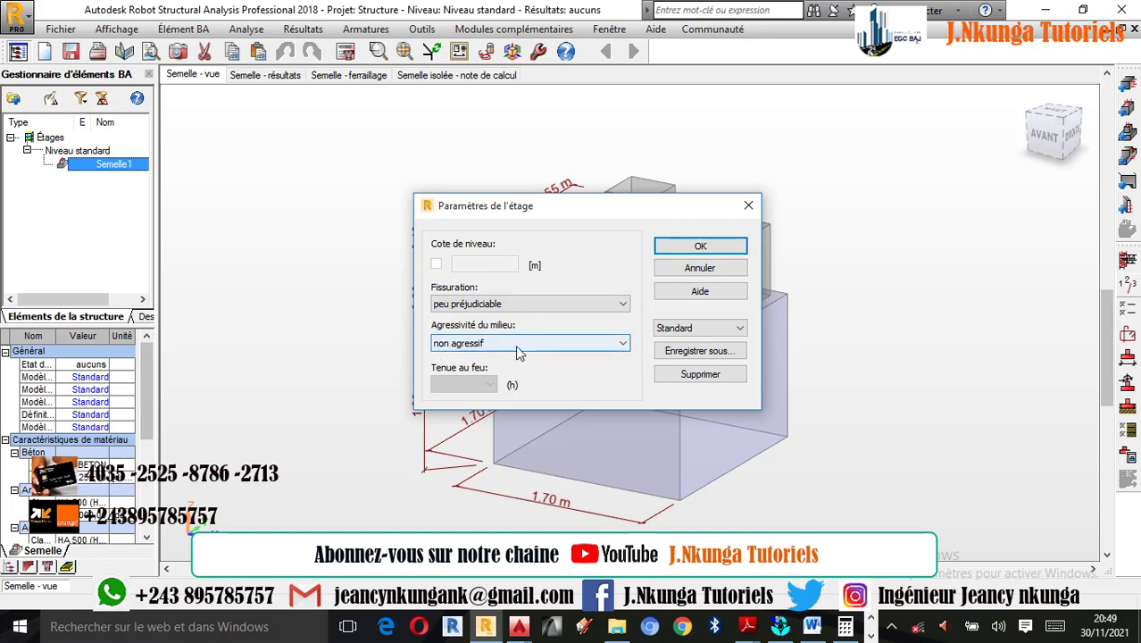
click(699, 246)
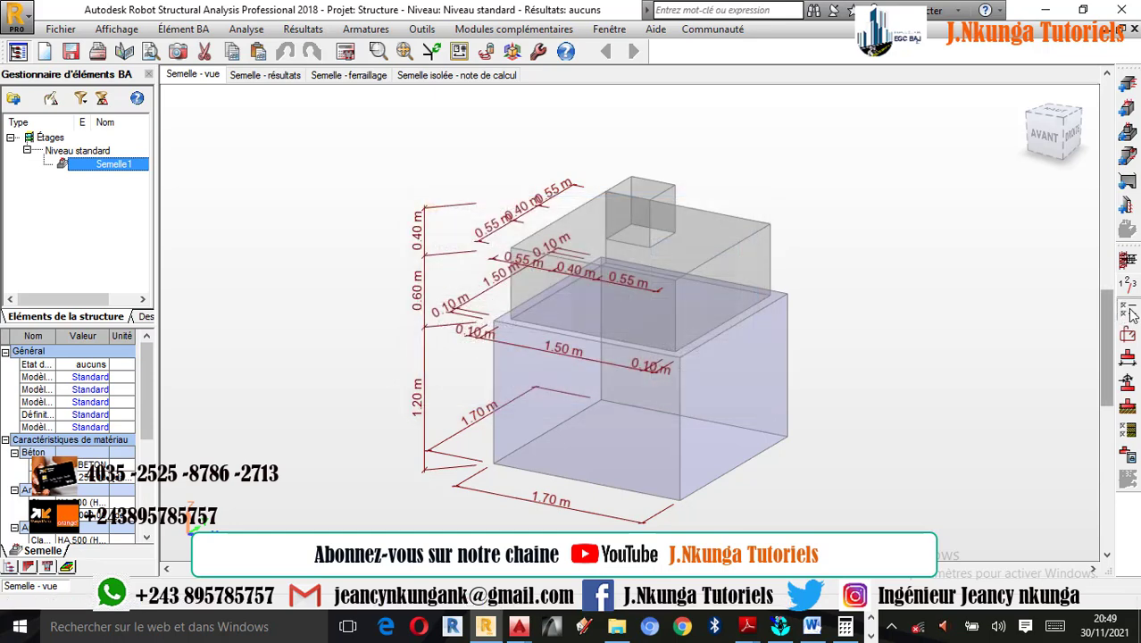
- Choose BETON25 as the footing's concrete in the calculation options
click(1129, 315)
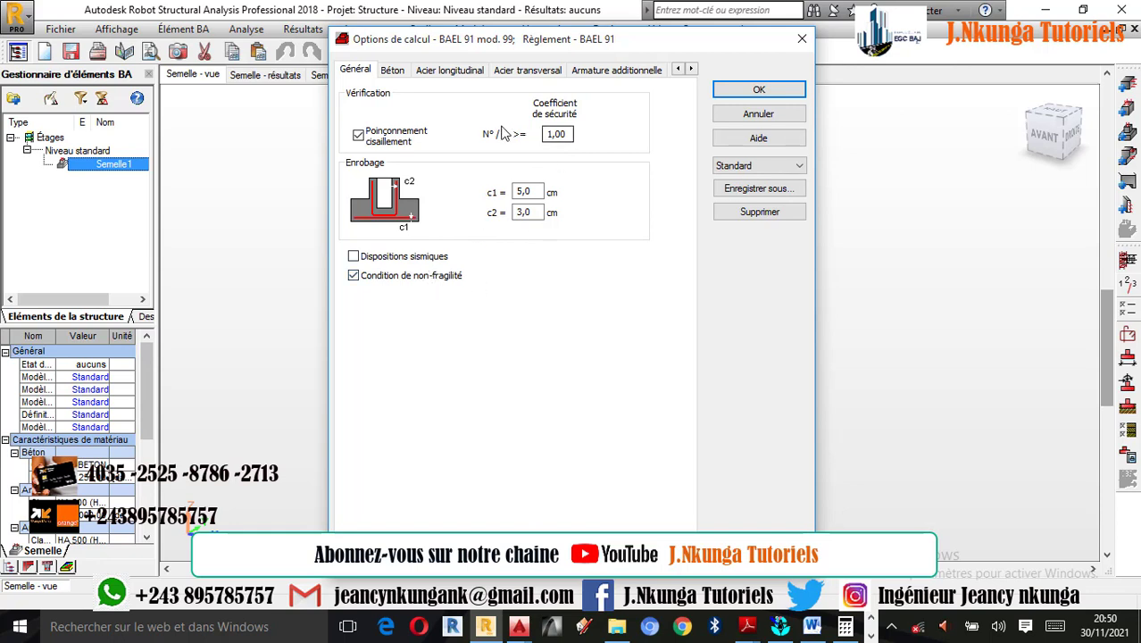
click(393, 74)
click(538, 124)
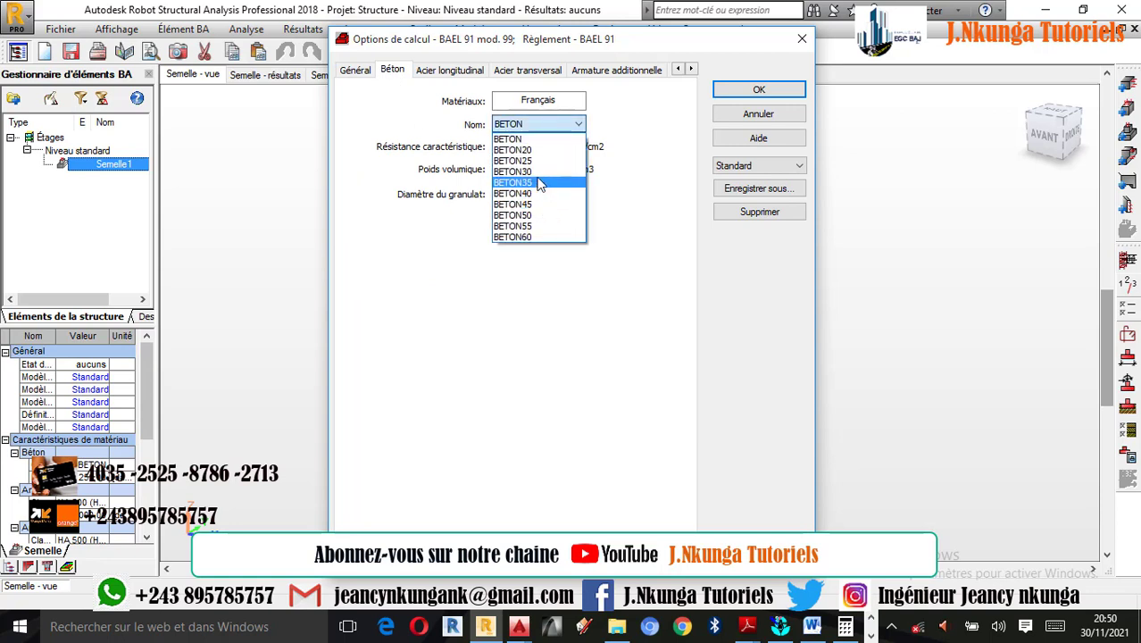
click(523, 160)
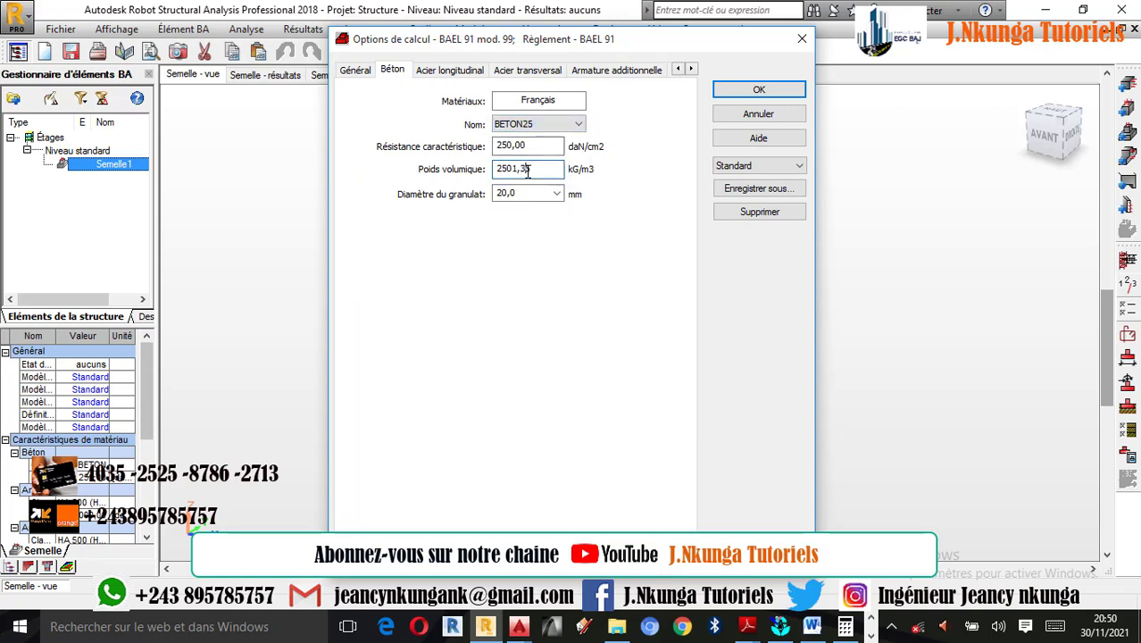
- Set the concrete's unit weight to 2500 kG/m3 and its aggregate diameter to 20 mm
double_click(527, 171)
click(676, 370)
click(676, 351)
click(644, 384)
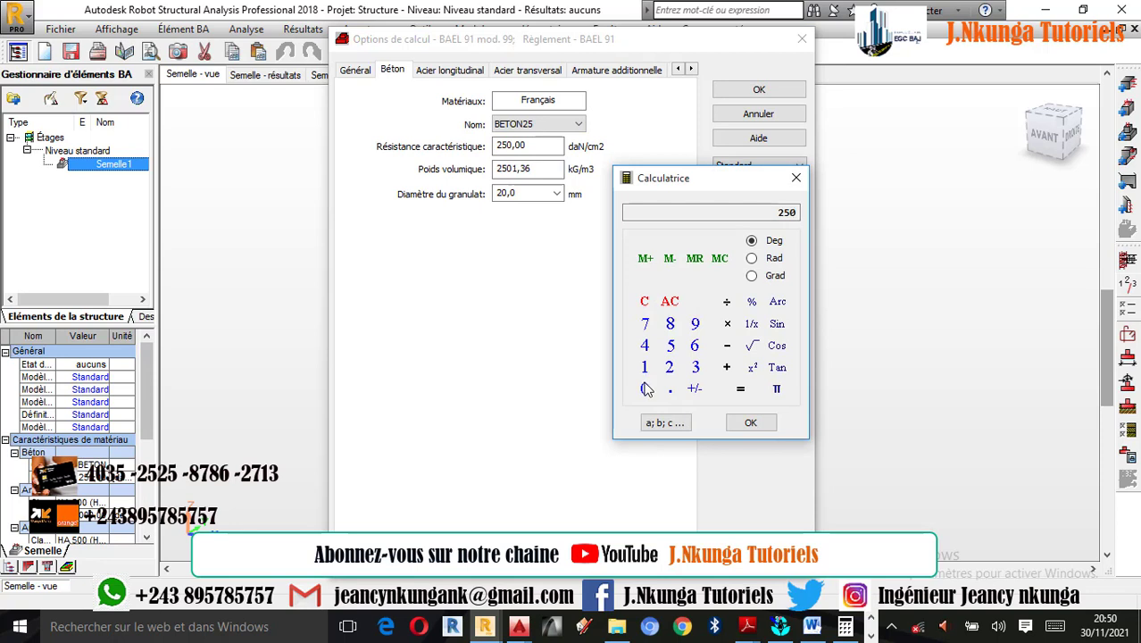
click(644, 389)
click(749, 422)
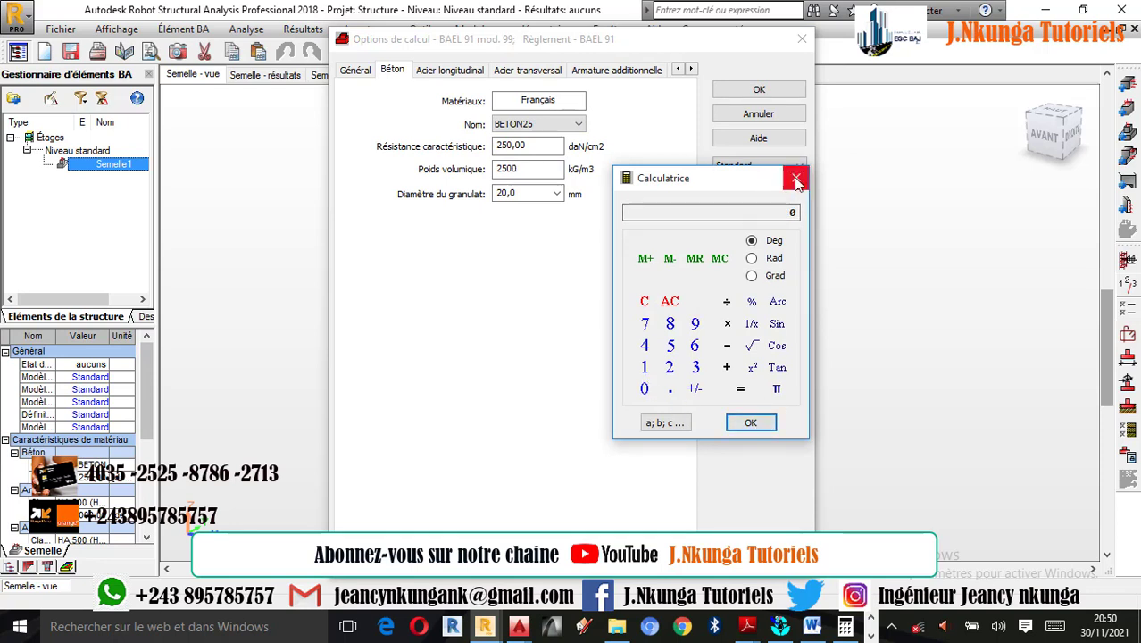
click(795, 179)
click(553, 194)
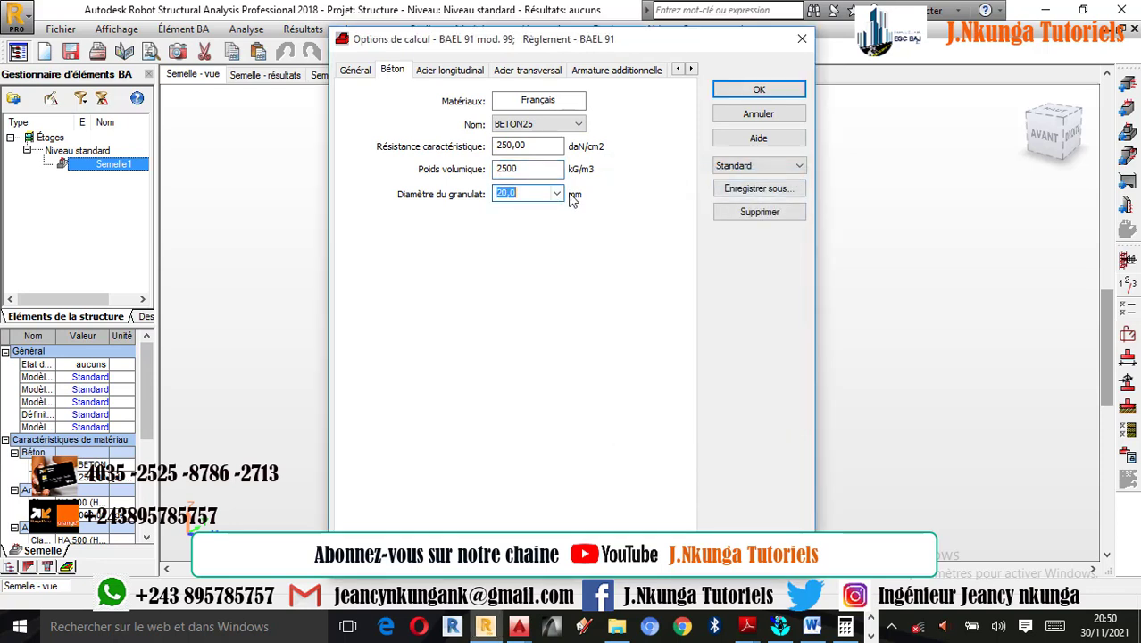
click(560, 195)
click(527, 230)
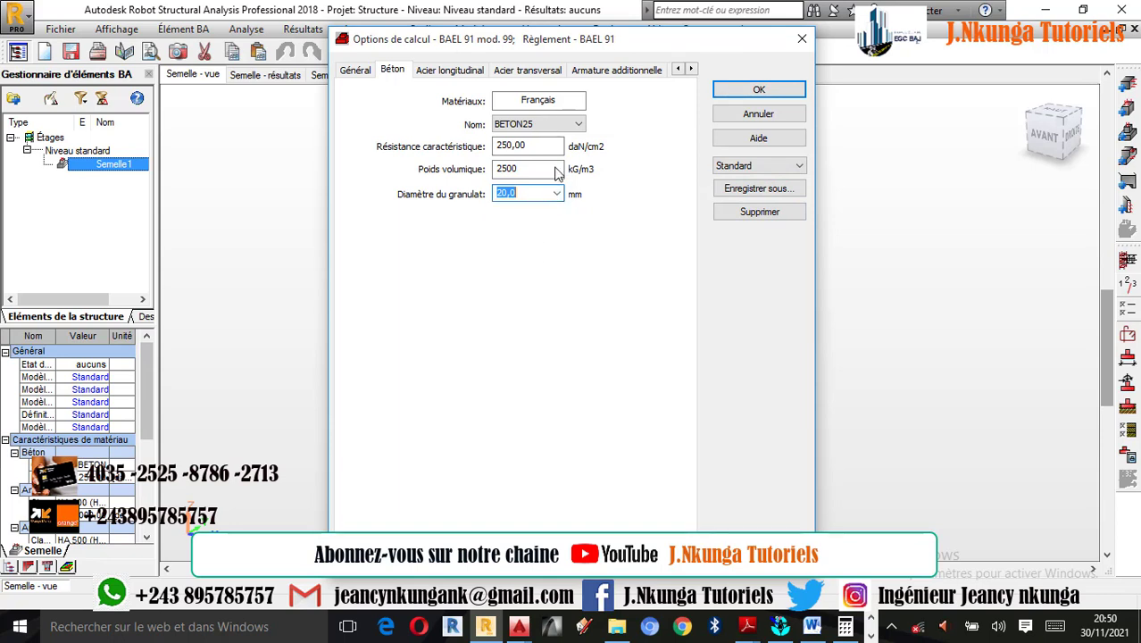
- Set the longitudinal steel to class HA 400, clear all bar diameters and enable 12 mm
click(457, 71)
click(473, 143)
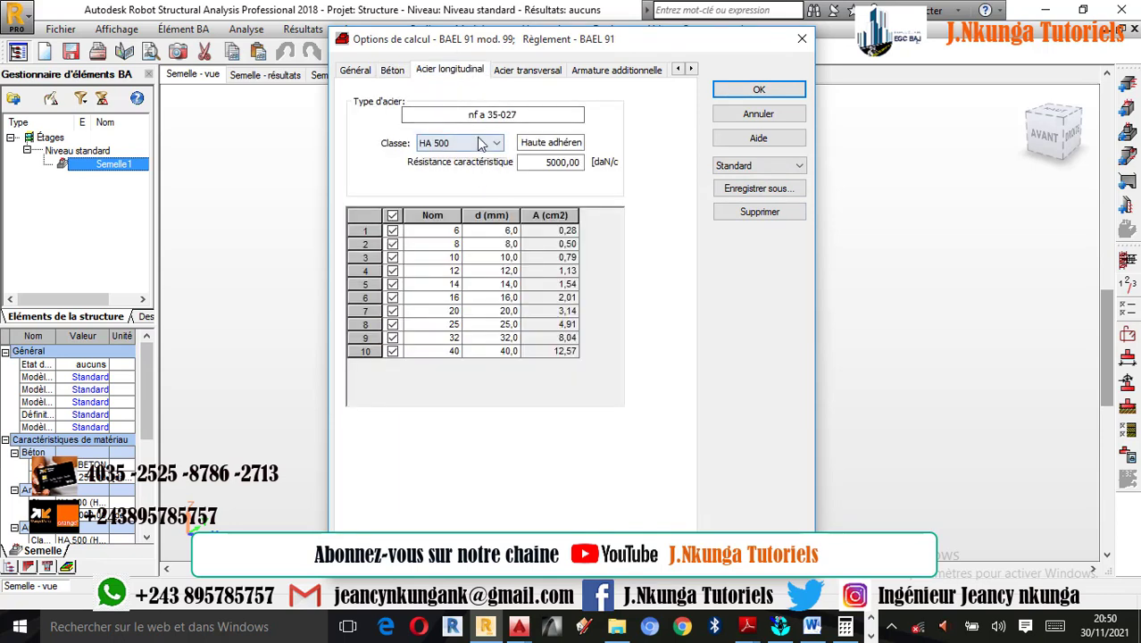
click(434, 158)
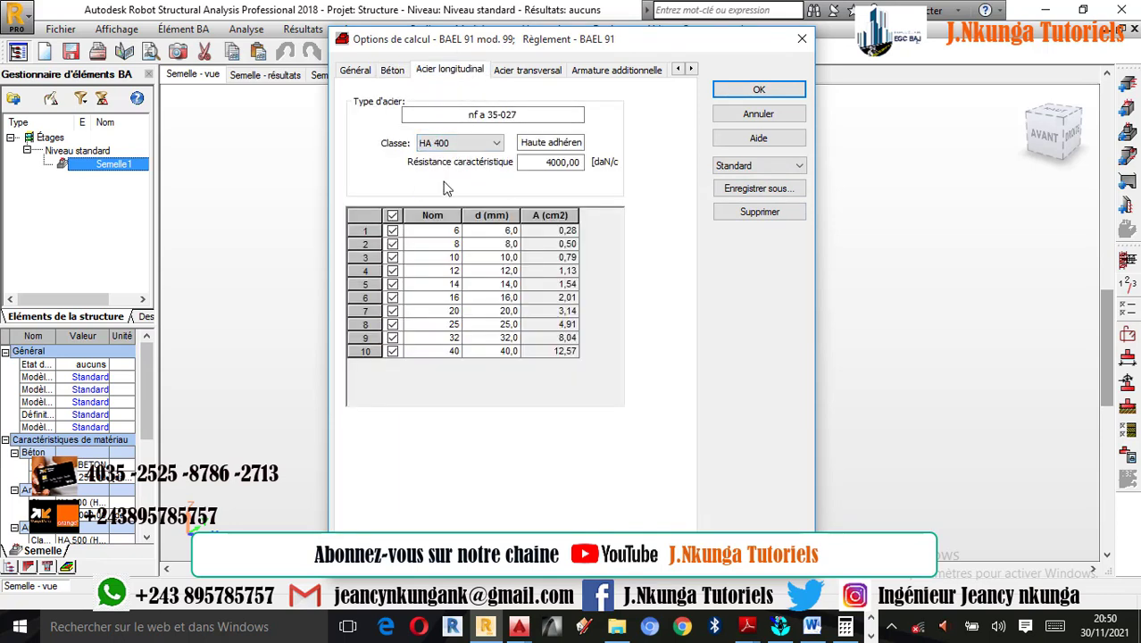
click(393, 216)
click(393, 271)
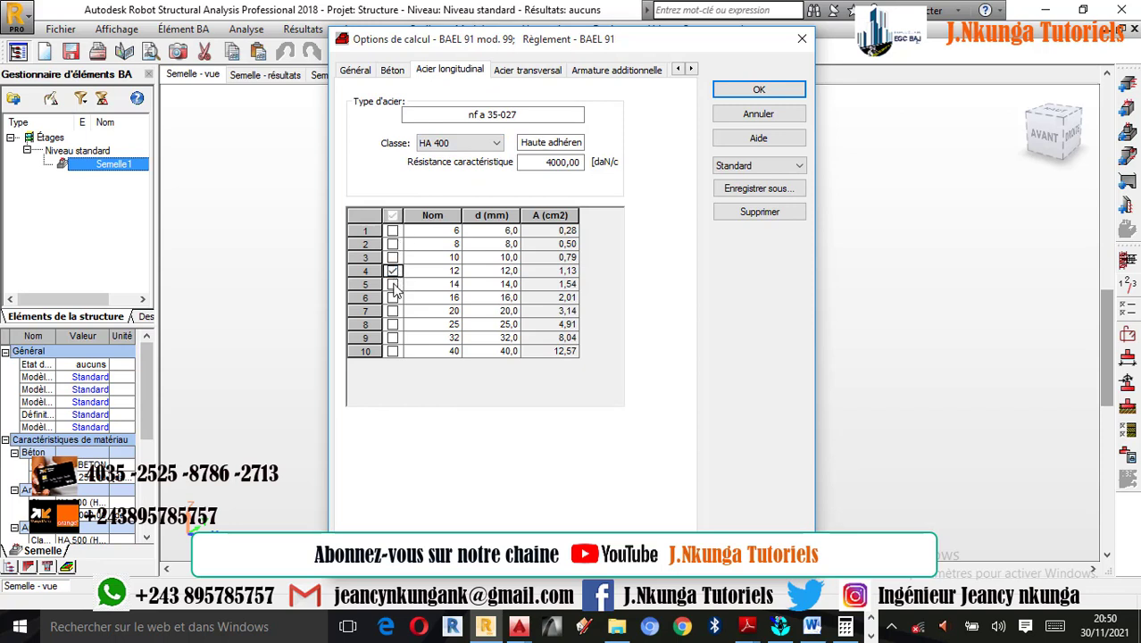
- Set the transverse steel to class HA 400 and allow only the 6 mm and 8 mm bars
click(529, 70)
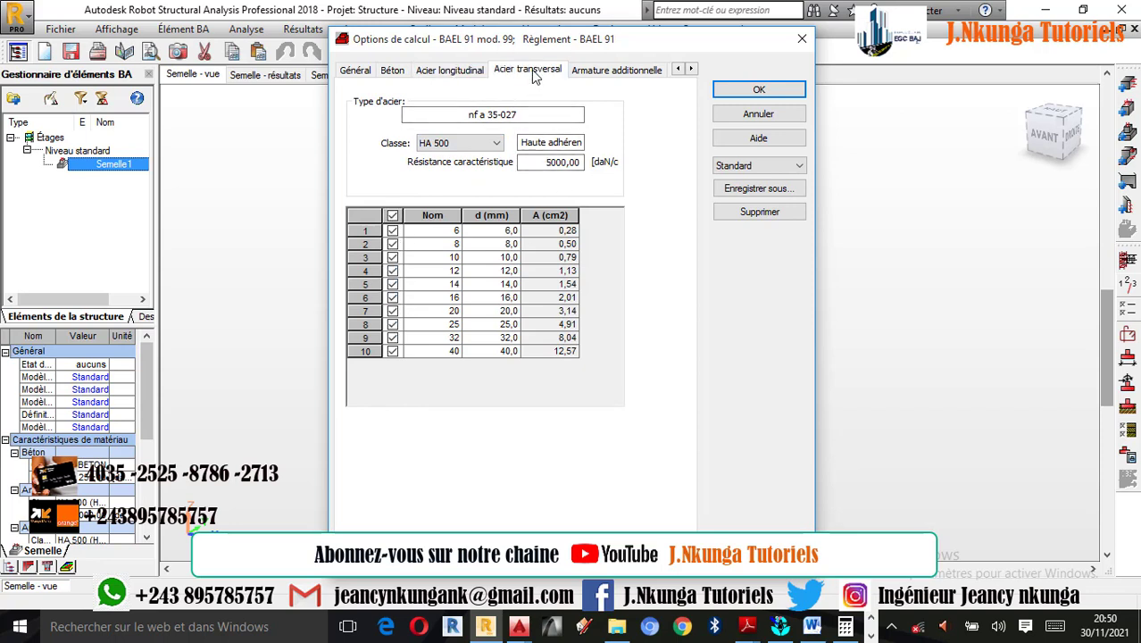
click(487, 144)
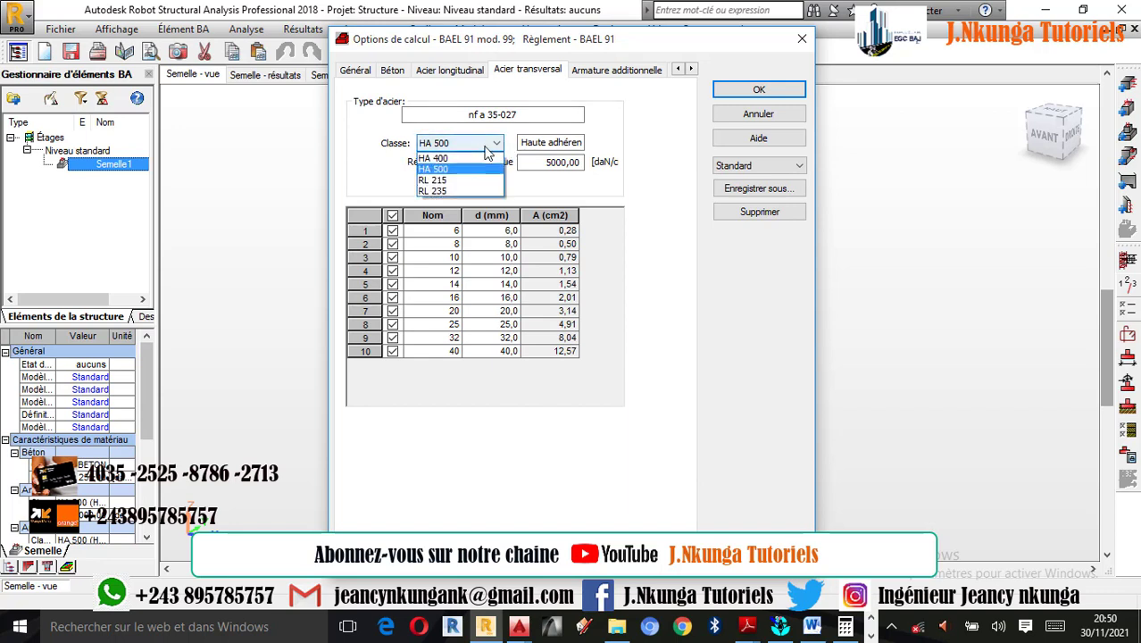
click(458, 158)
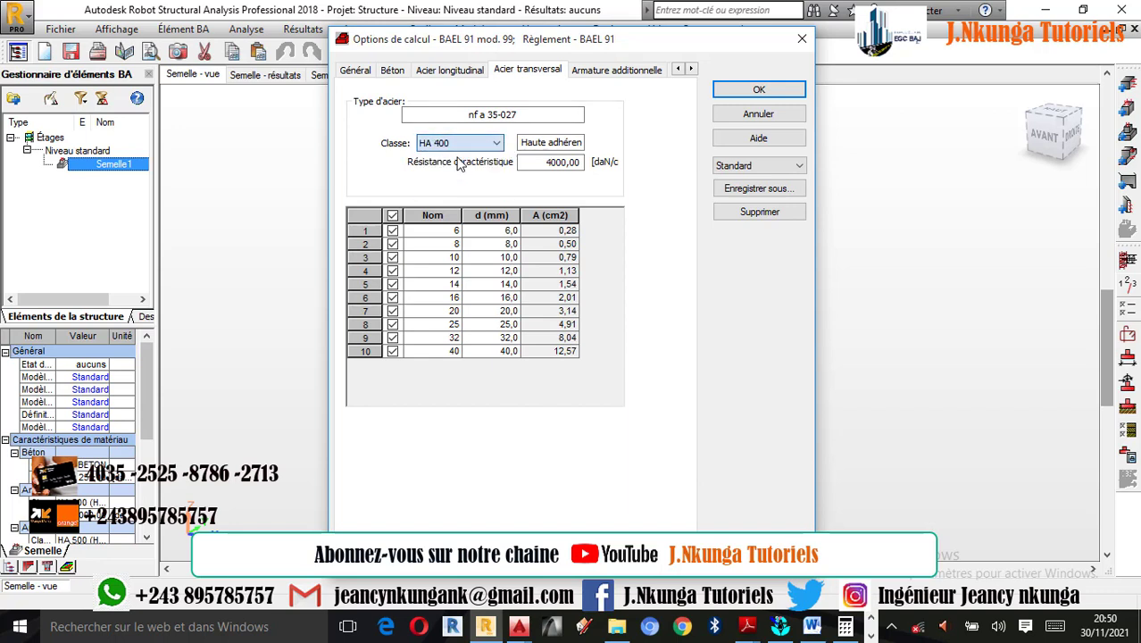
click(392, 215)
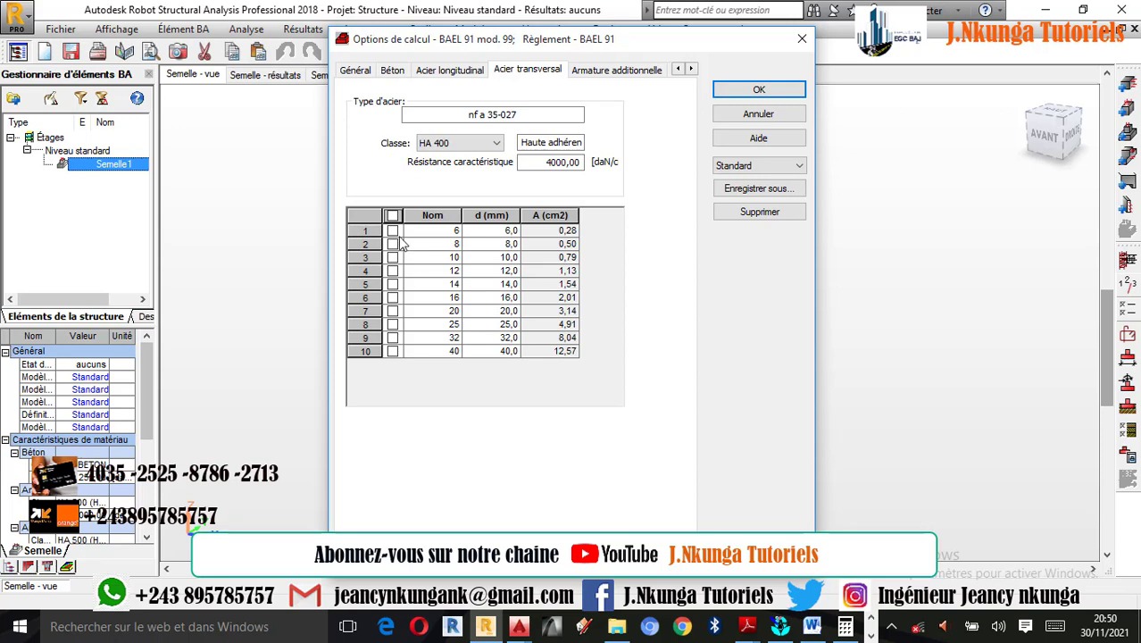
click(392, 231)
click(392, 244)
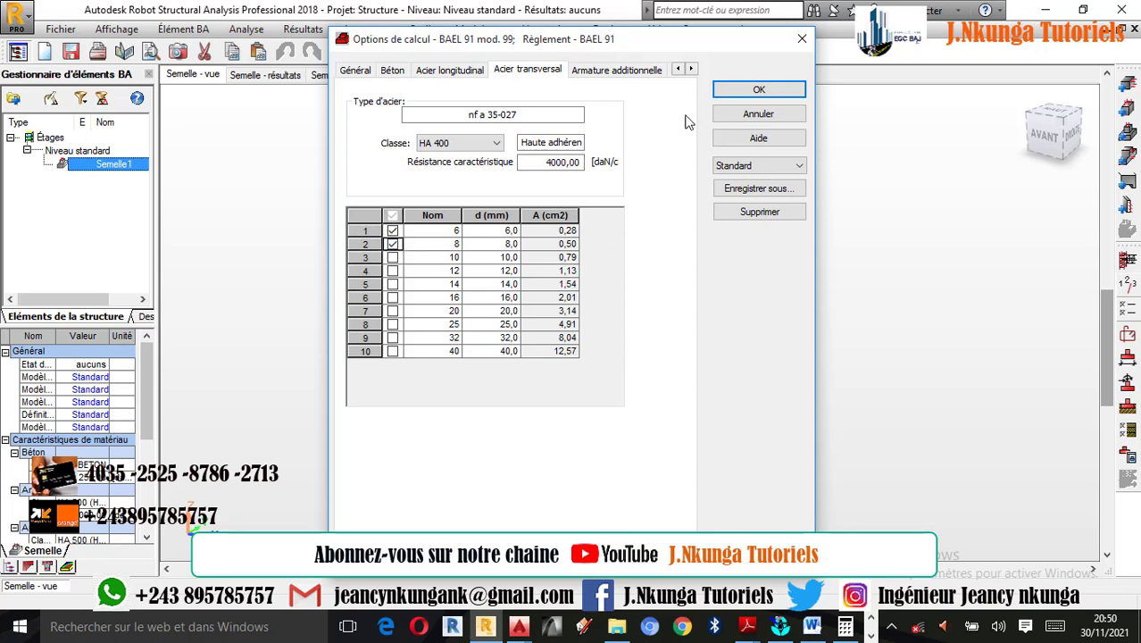
- Set the additional reinforcement to class HA 400 and allow only the 12, 14 and 16 mm bars
click(620, 69)
click(464, 143)
click(468, 161)
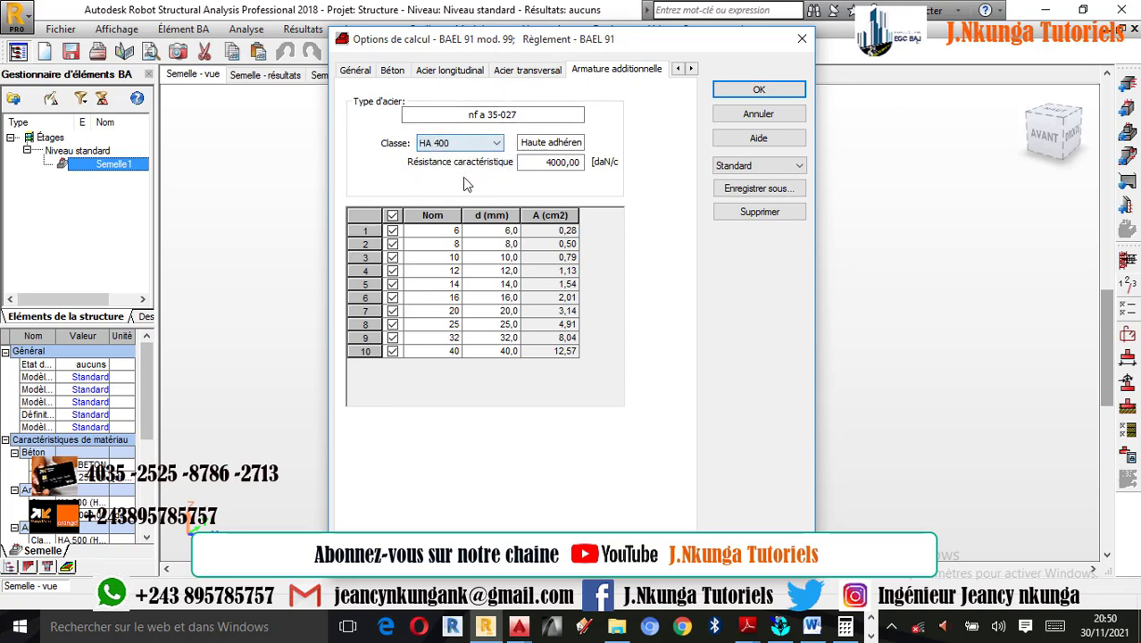
click(392, 216)
click(392, 270)
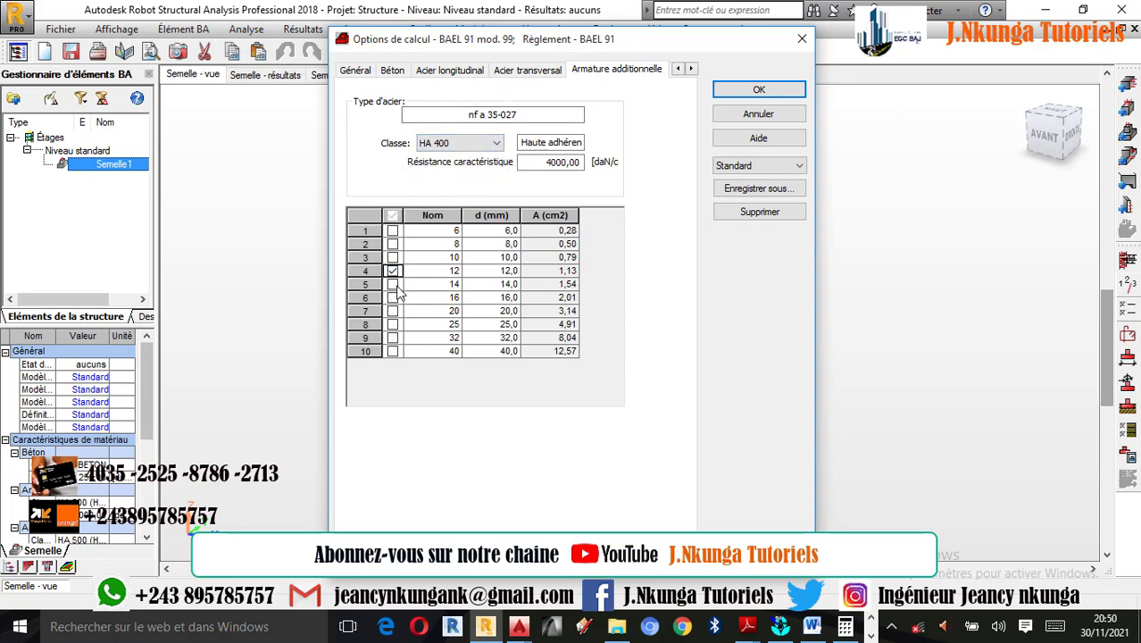
click(392, 284)
click(392, 297)
- Recheck the transverse and additional reinforcement settings, and accept the calculation options
click(525, 71)
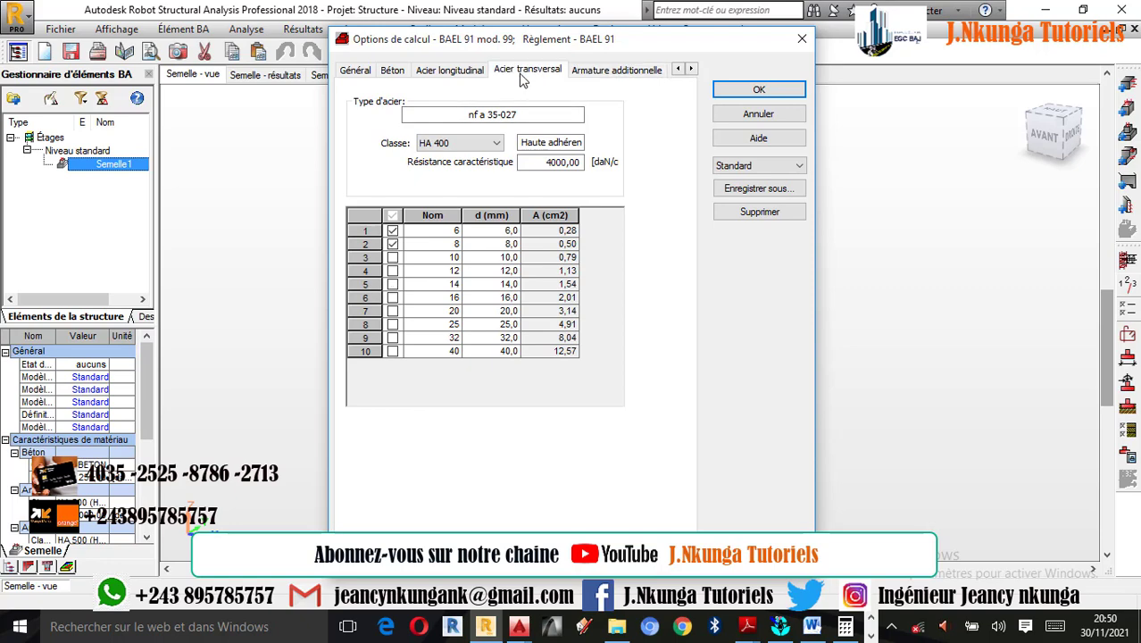
click(596, 72)
click(502, 73)
click(618, 71)
click(757, 90)
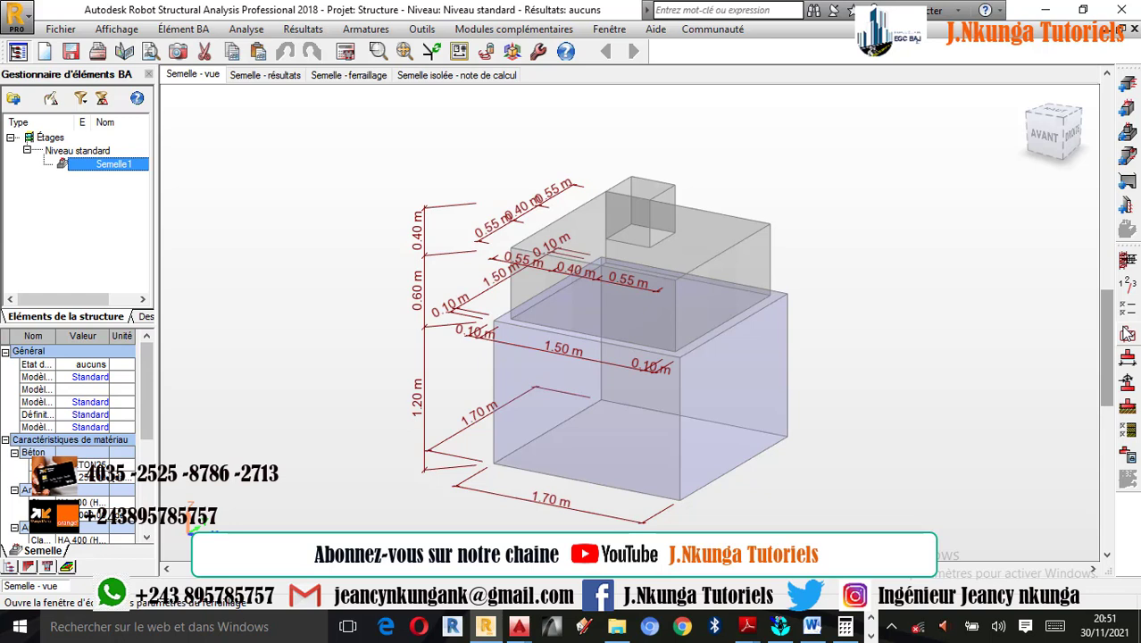
- Add a permanent load on the footing with a vertical force N of 5 kN
click(1131, 393)
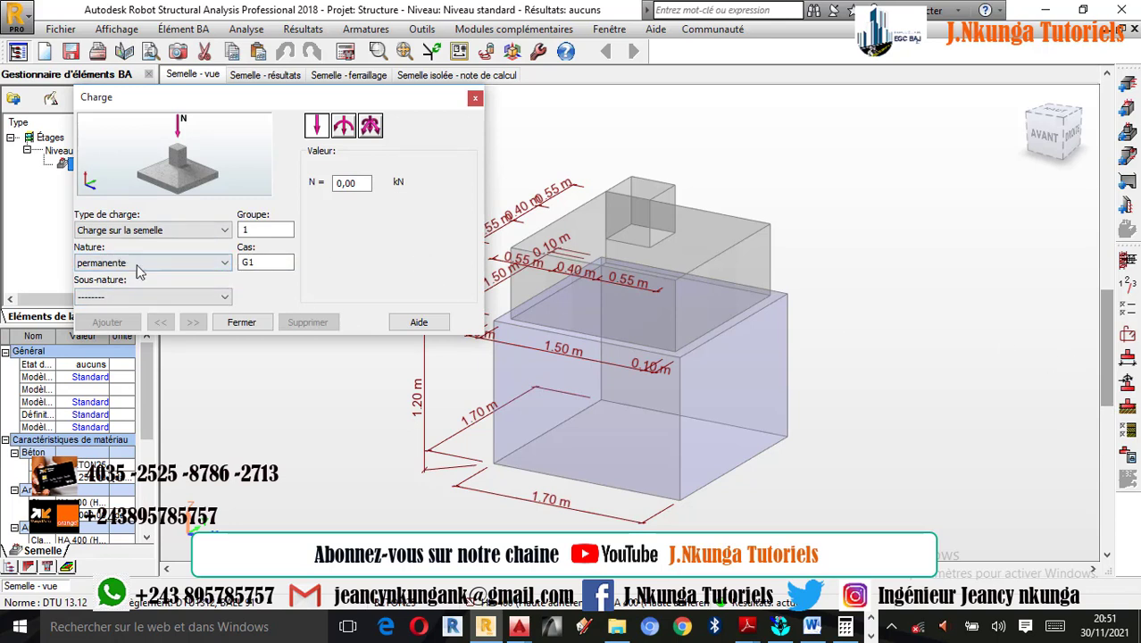
double_click(352, 182)
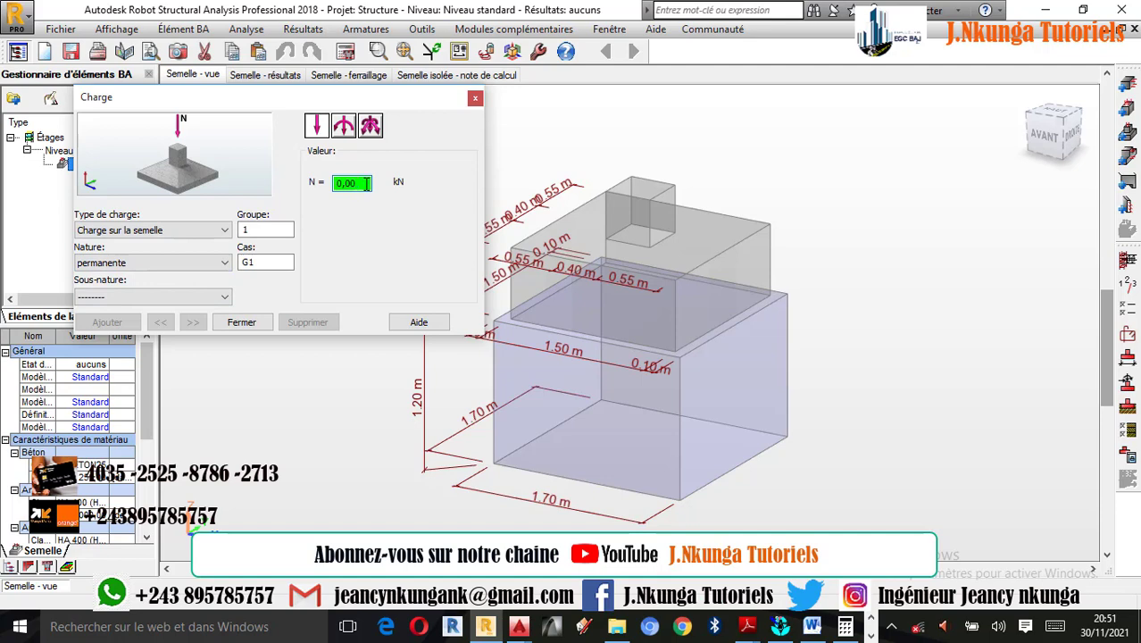
double_click(367, 183)
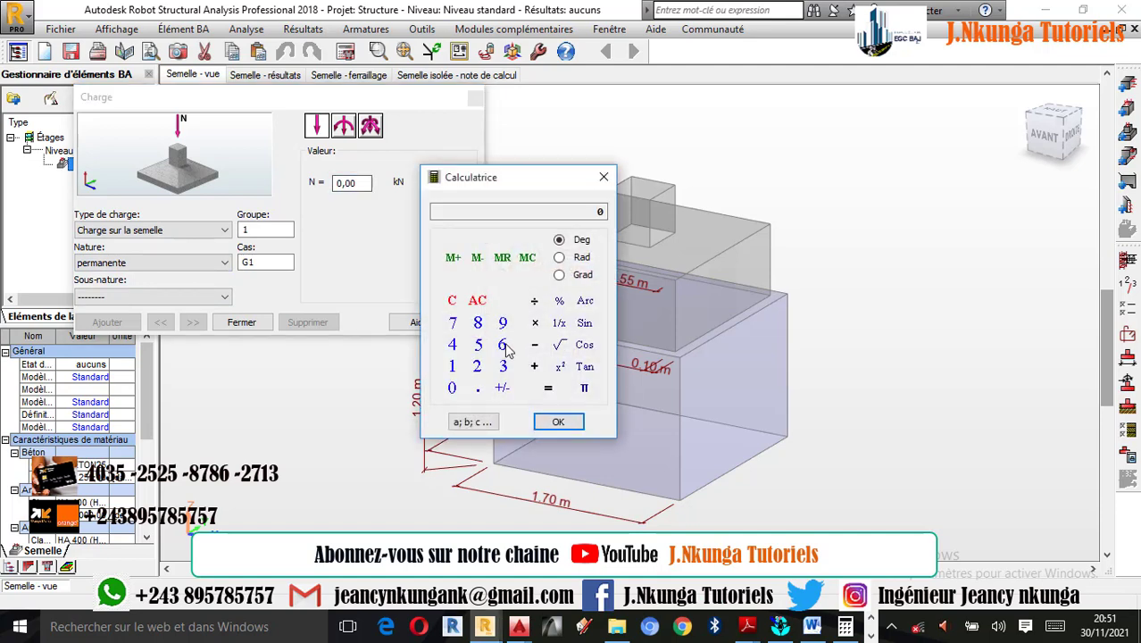
click(479, 347)
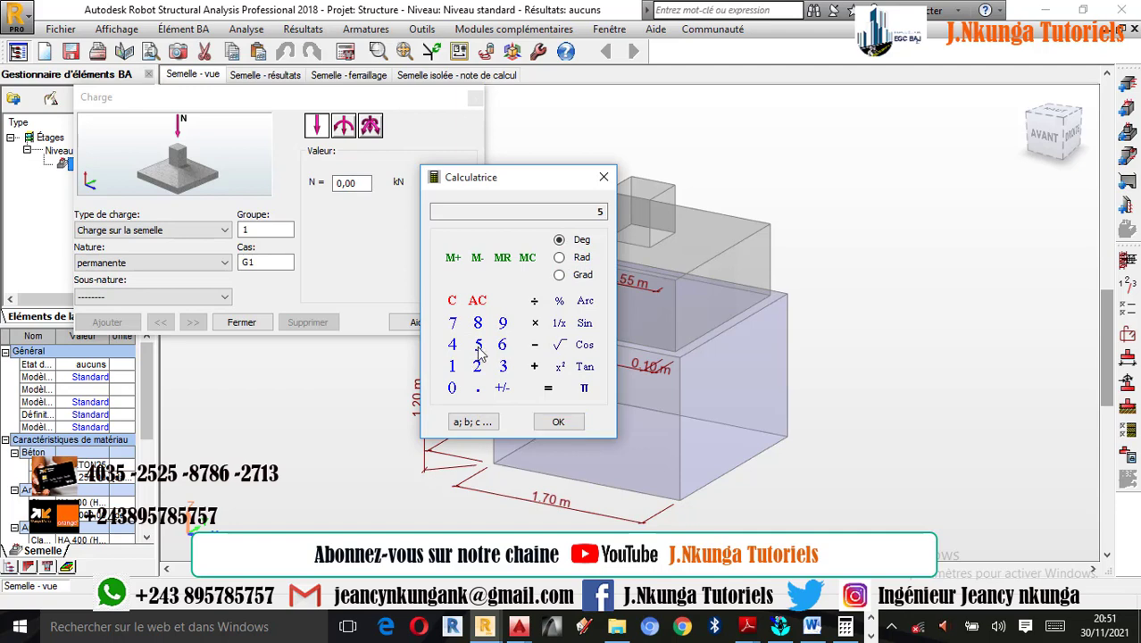
click(558, 422)
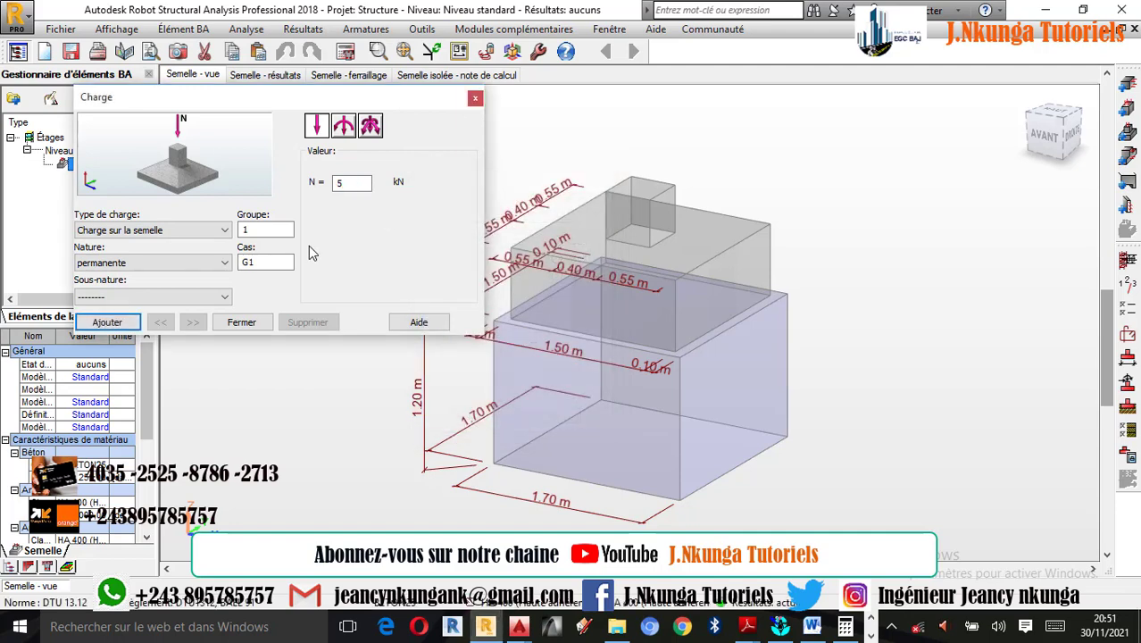
click(106, 323)
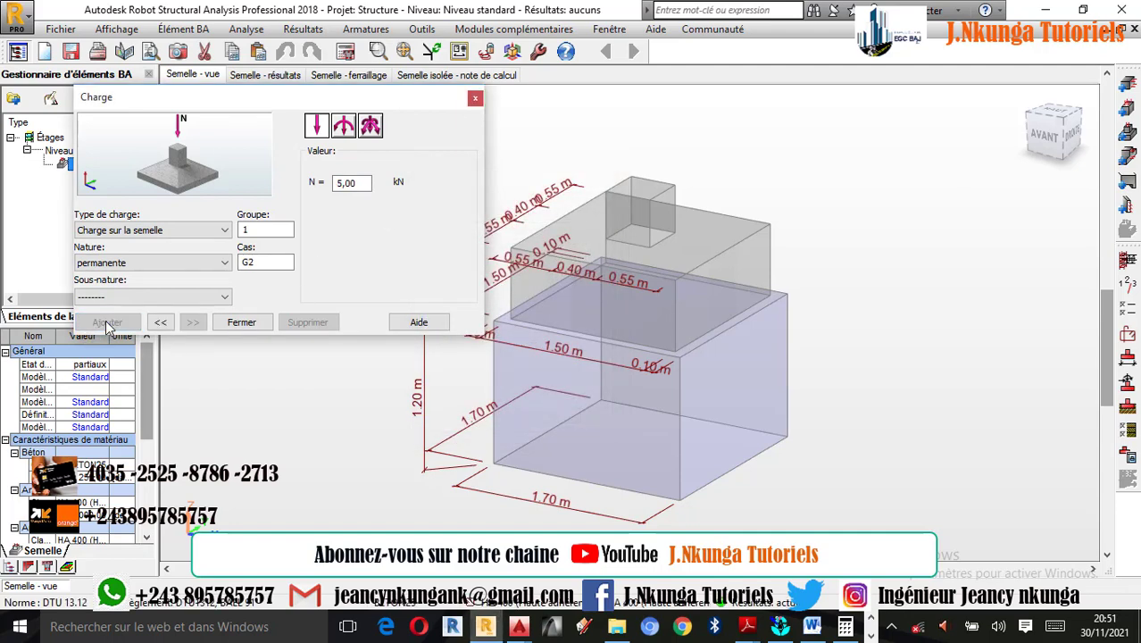
- Add a live load (d'exploitation) of N = 7 kN on the footing, view the moment load option and close the load definition
click(154, 264)
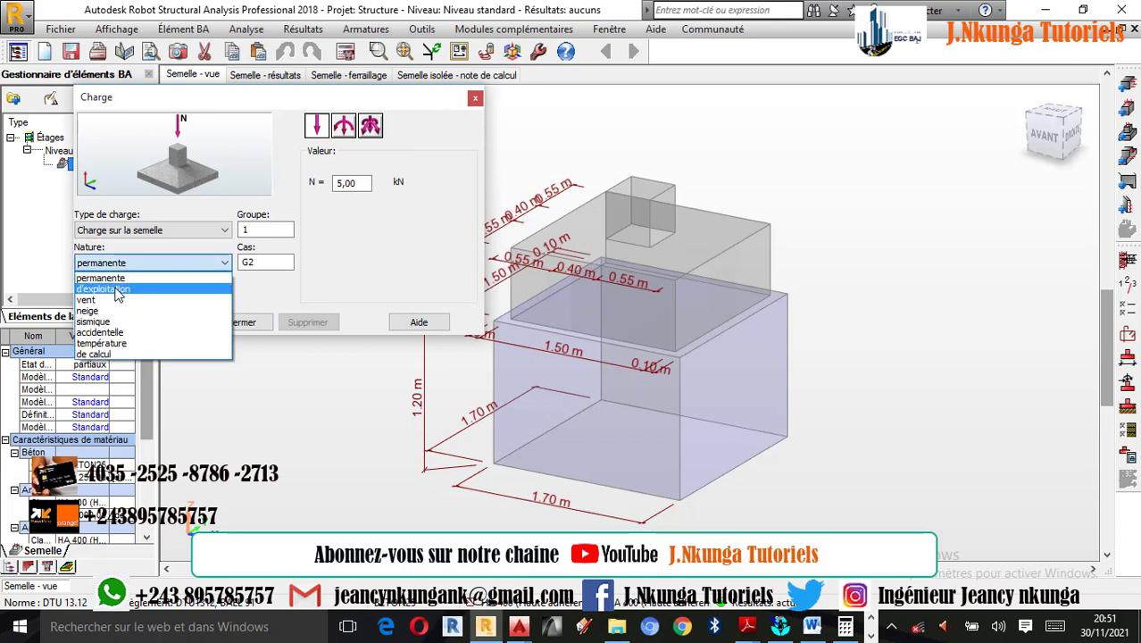
click(125, 290)
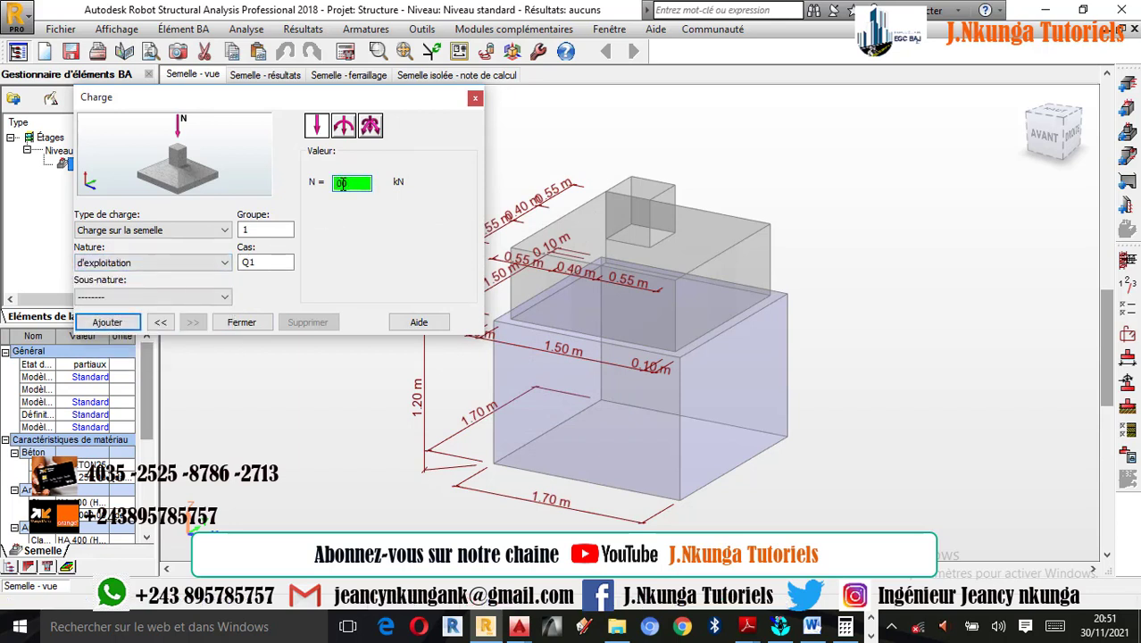
double_click(343, 184)
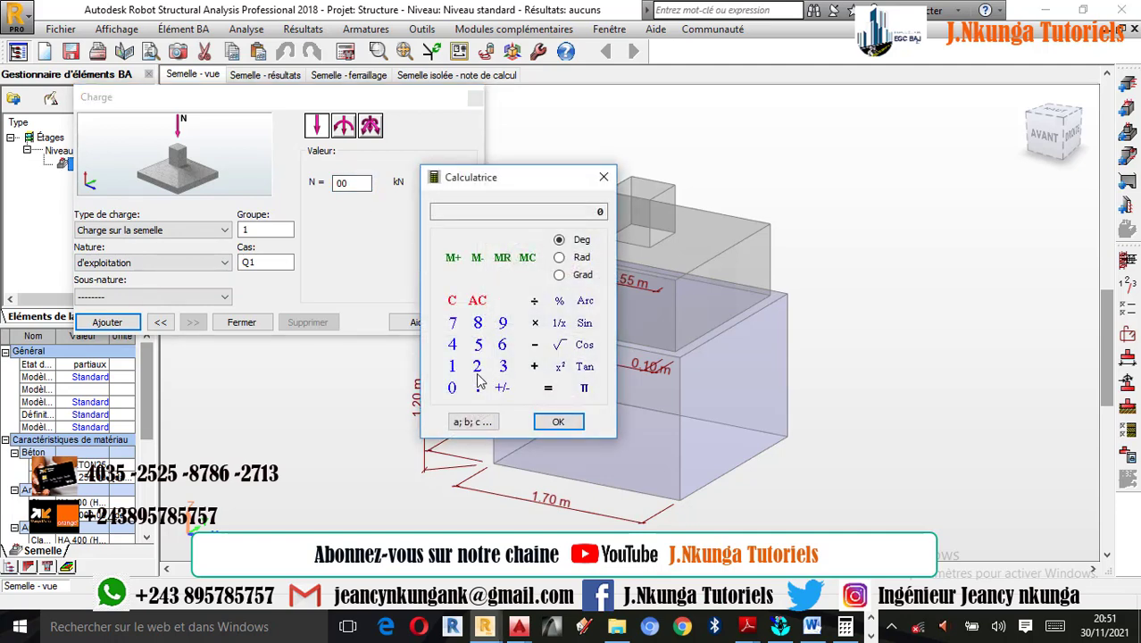
click(454, 324)
click(558, 422)
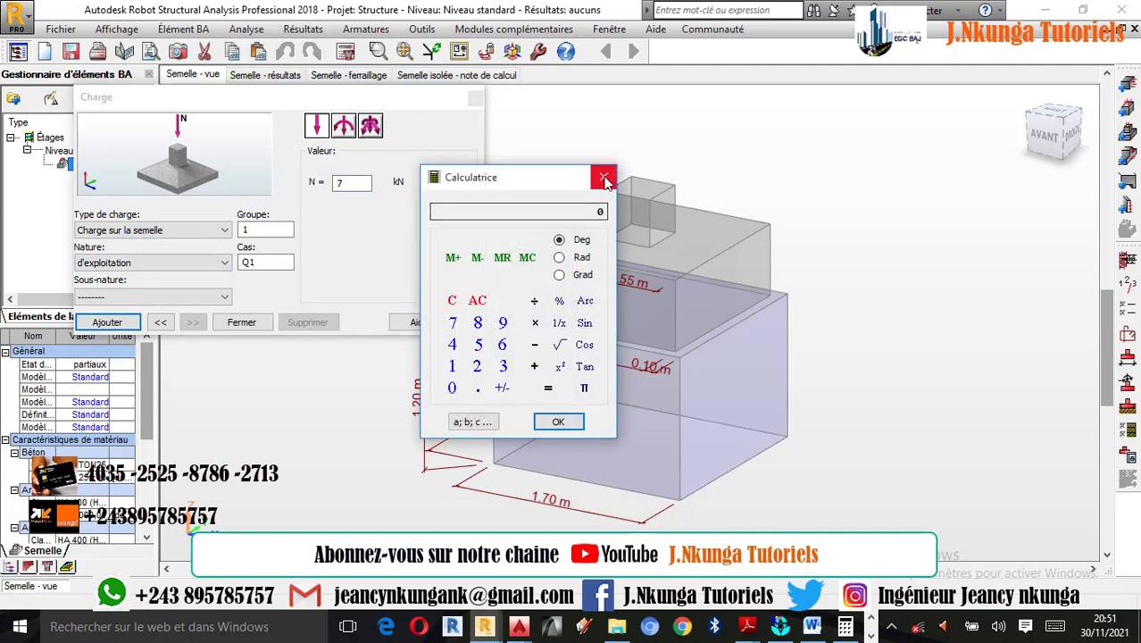
click(603, 178)
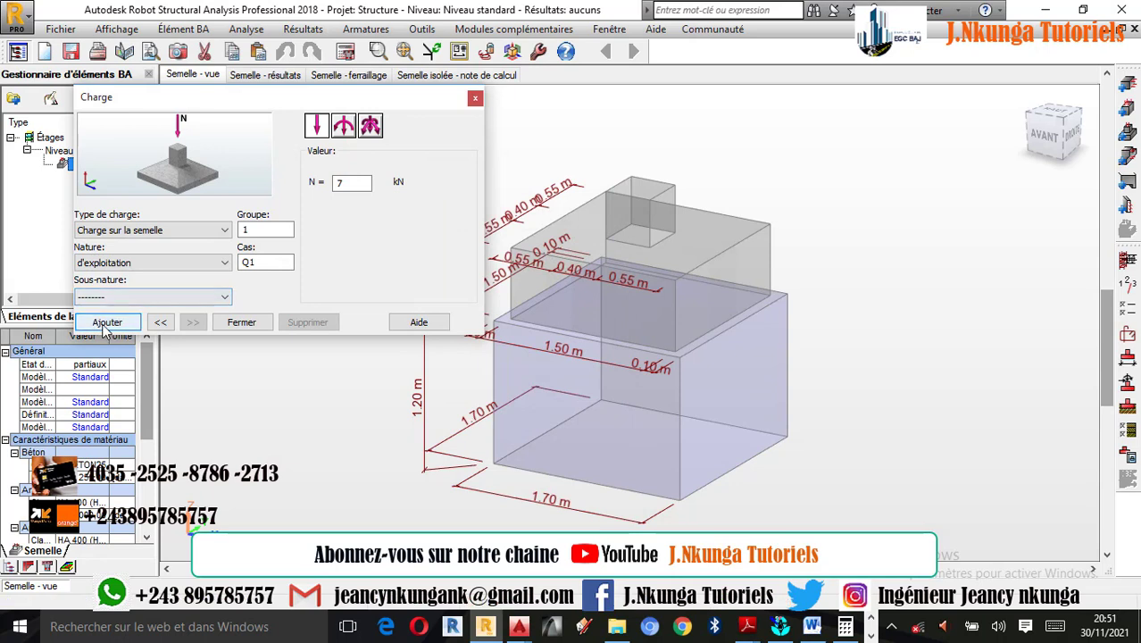
click(106, 323)
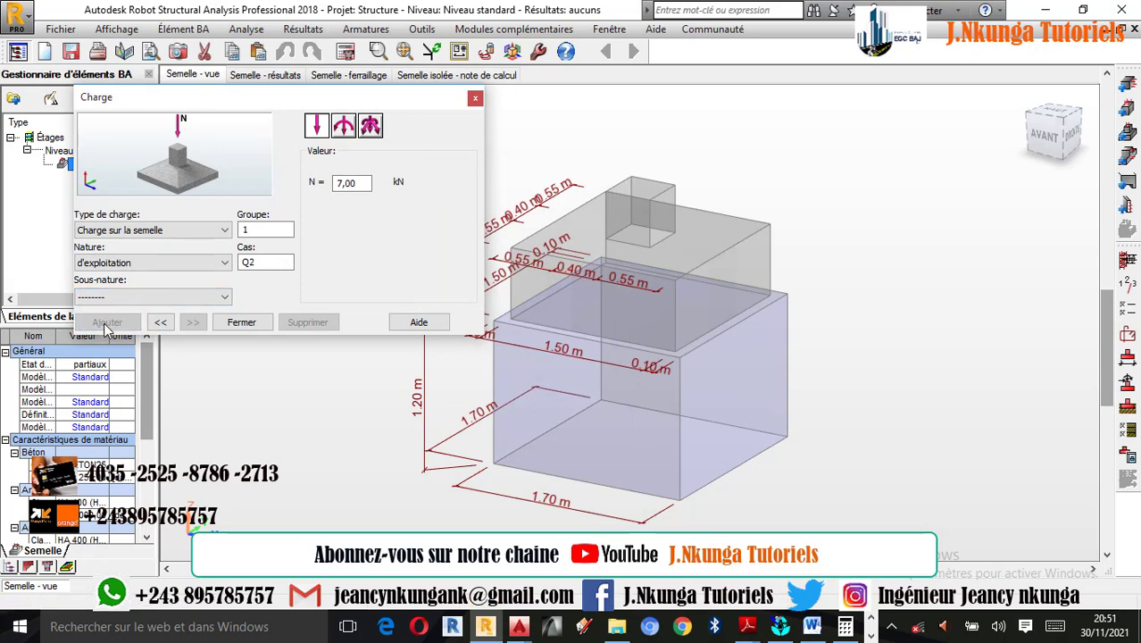
click(345, 128)
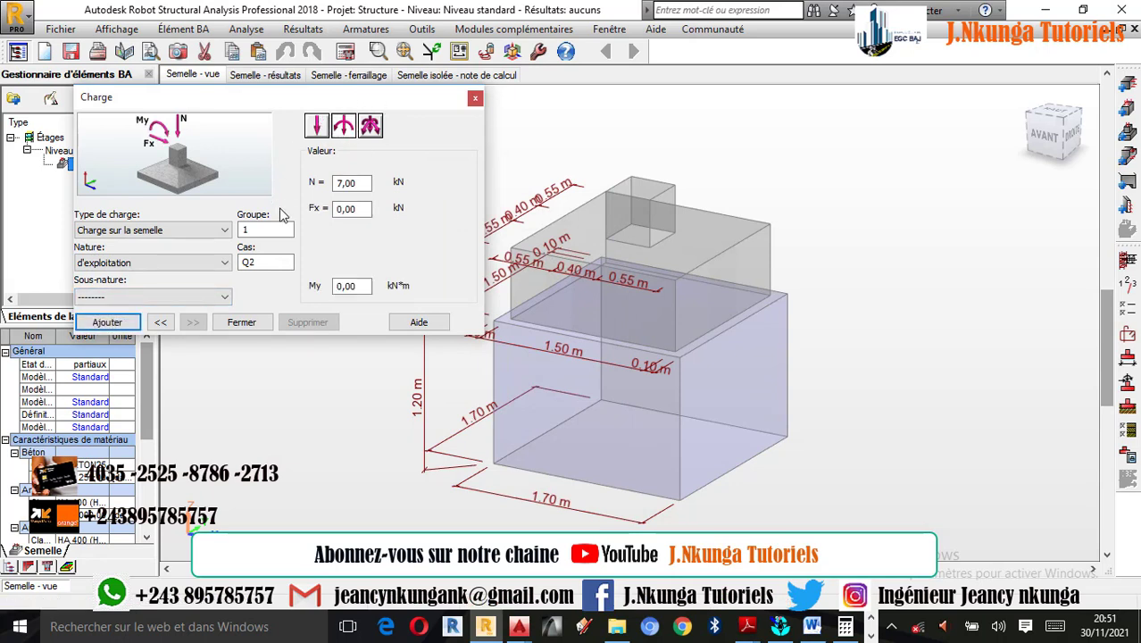
click(476, 98)
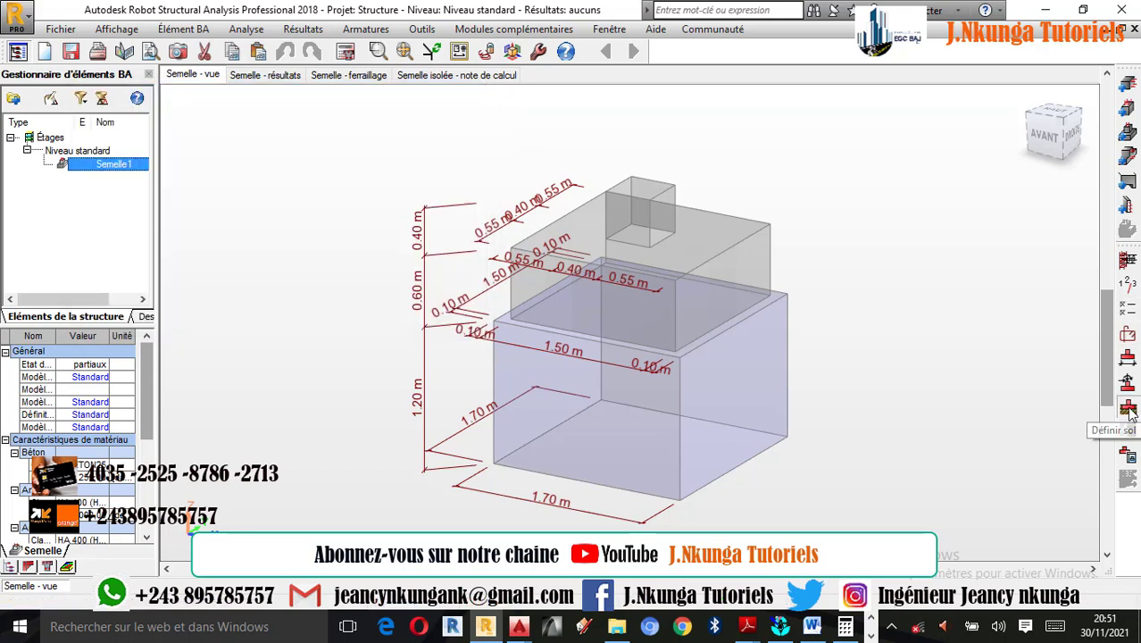
- Open the soil definition, try the embankment layout with two ground levels and return to the single-level layout
click(1130, 411)
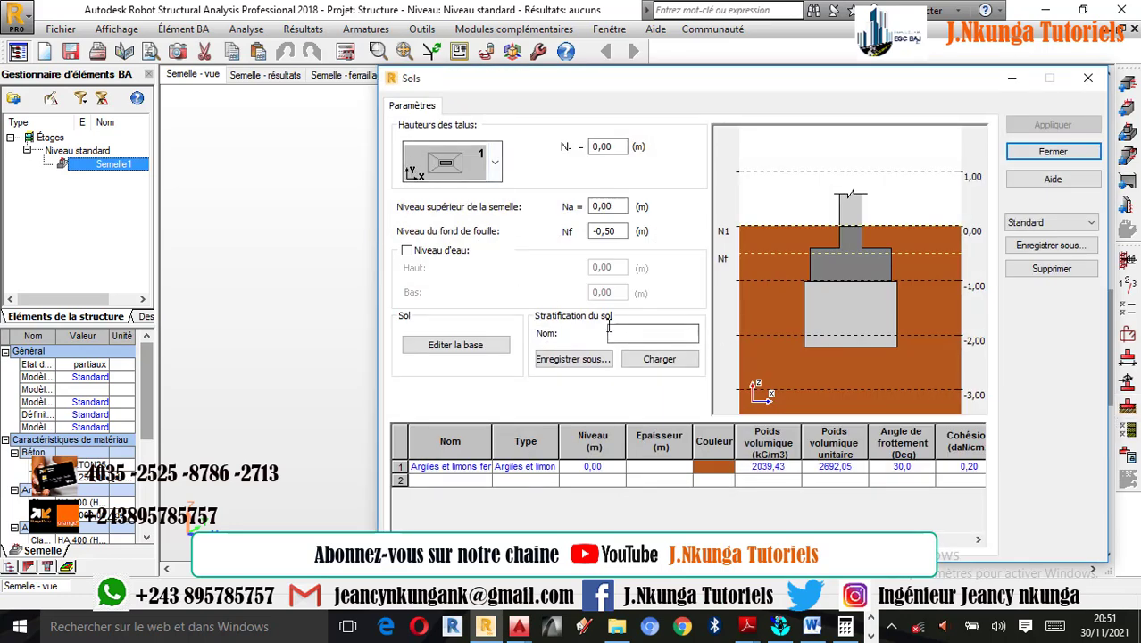
click(497, 165)
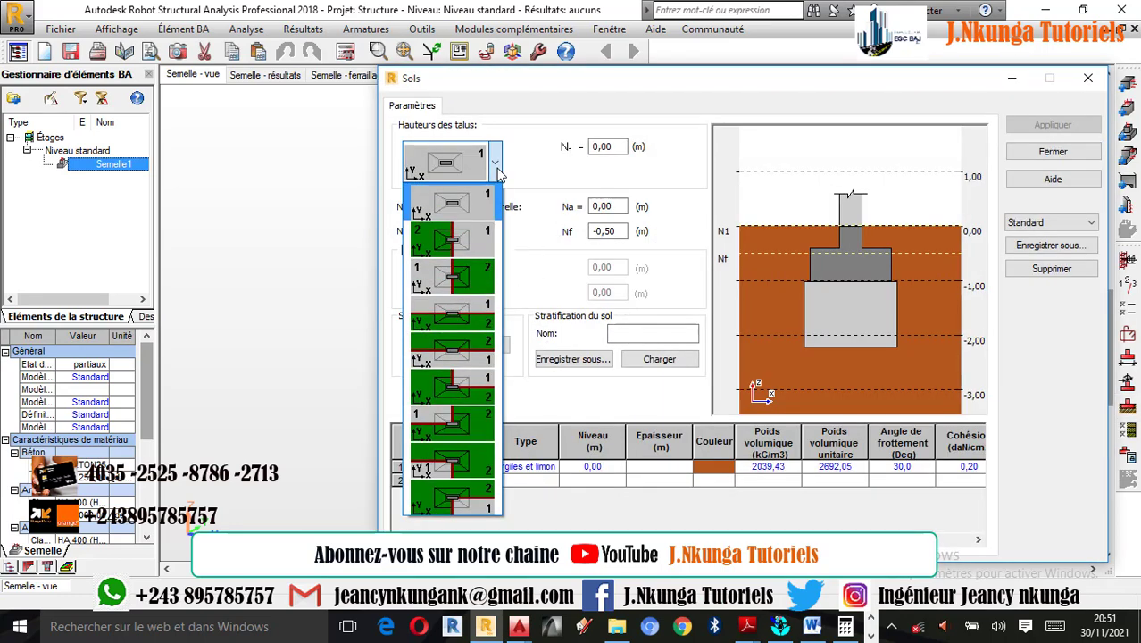
click(482, 237)
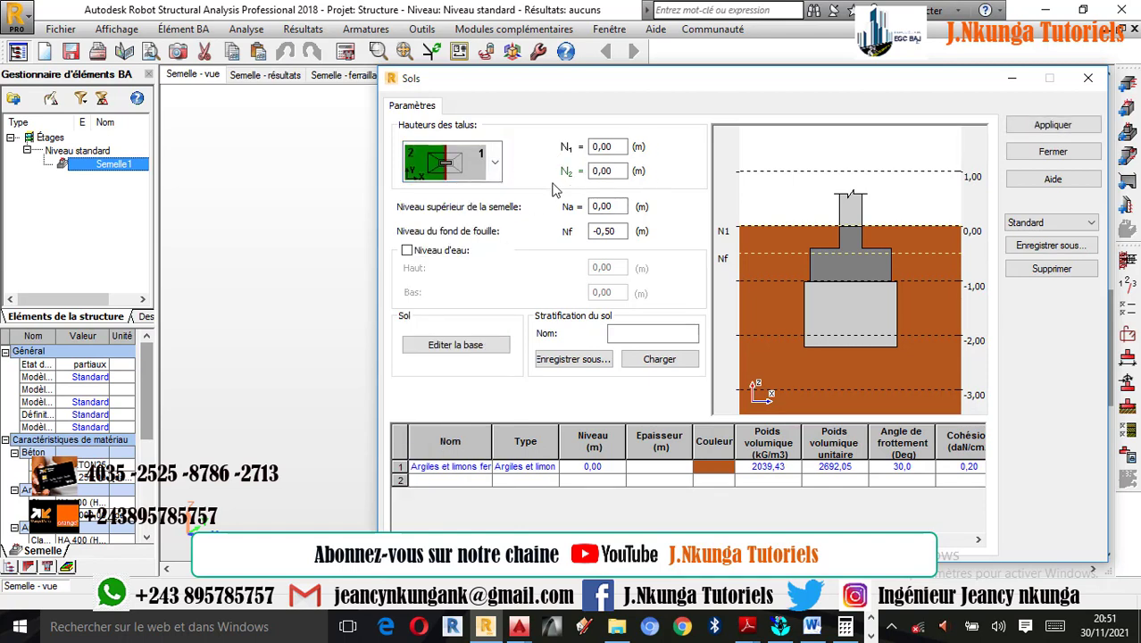
click(497, 173)
click(492, 172)
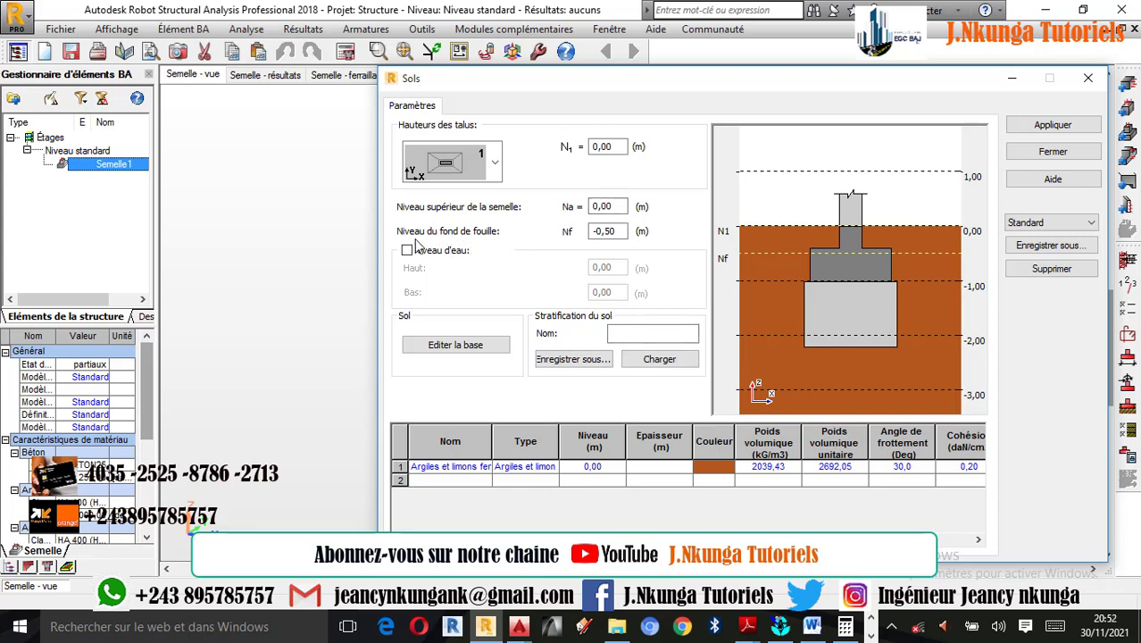
- Set the excavation bottom level Nf to -1 m and enable the water level with its upper value at 2,50 m
double_click(618, 231)
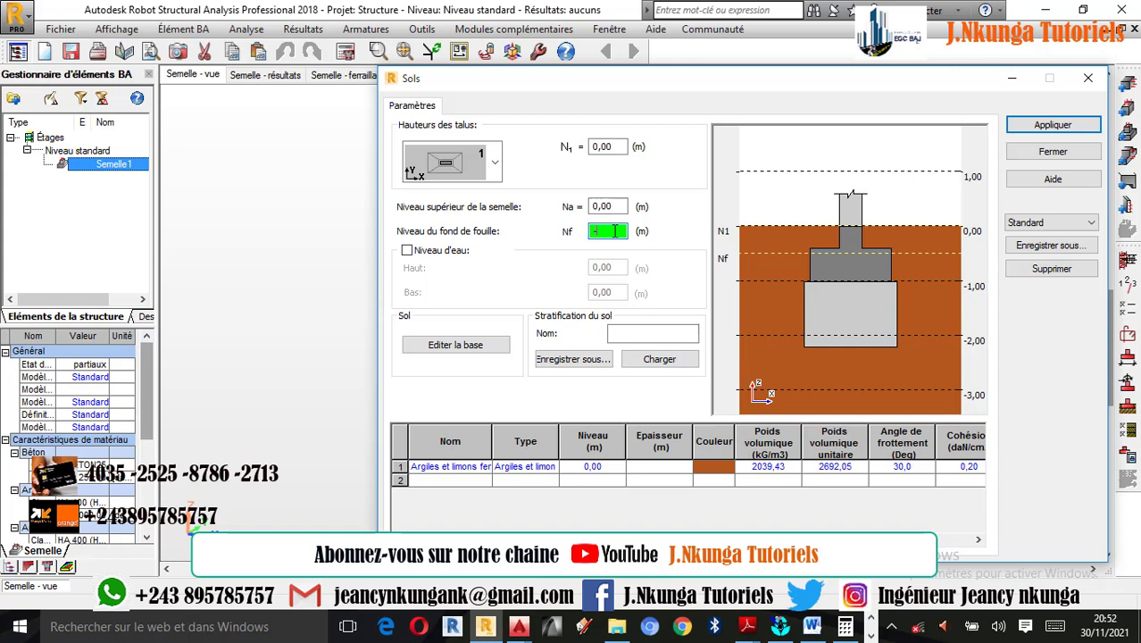
click(408, 251)
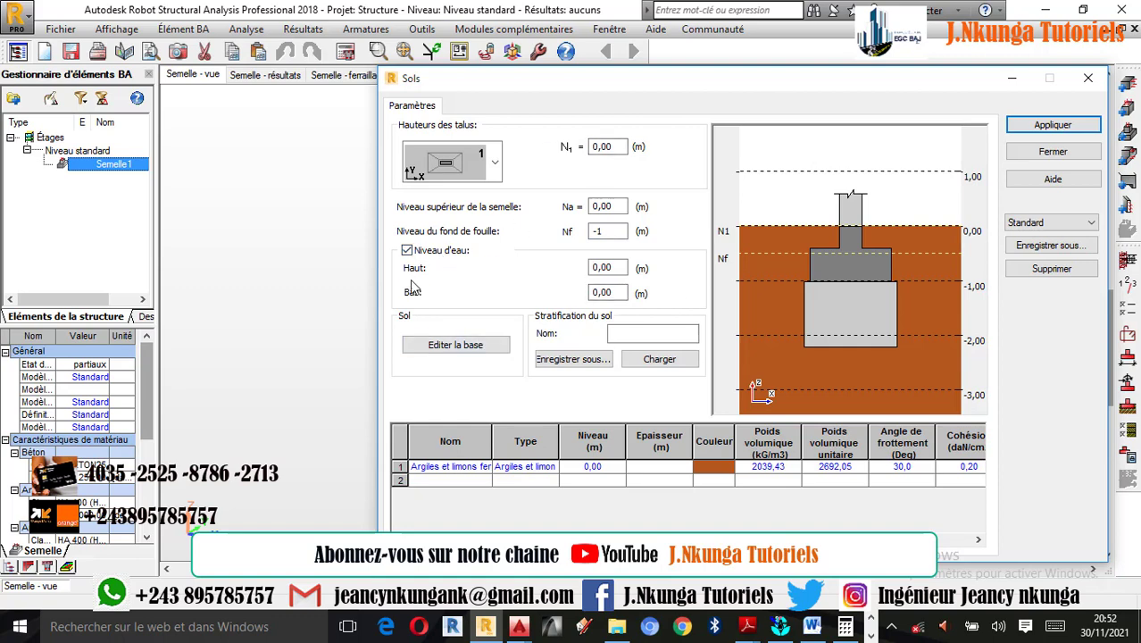
double_click(614, 270)
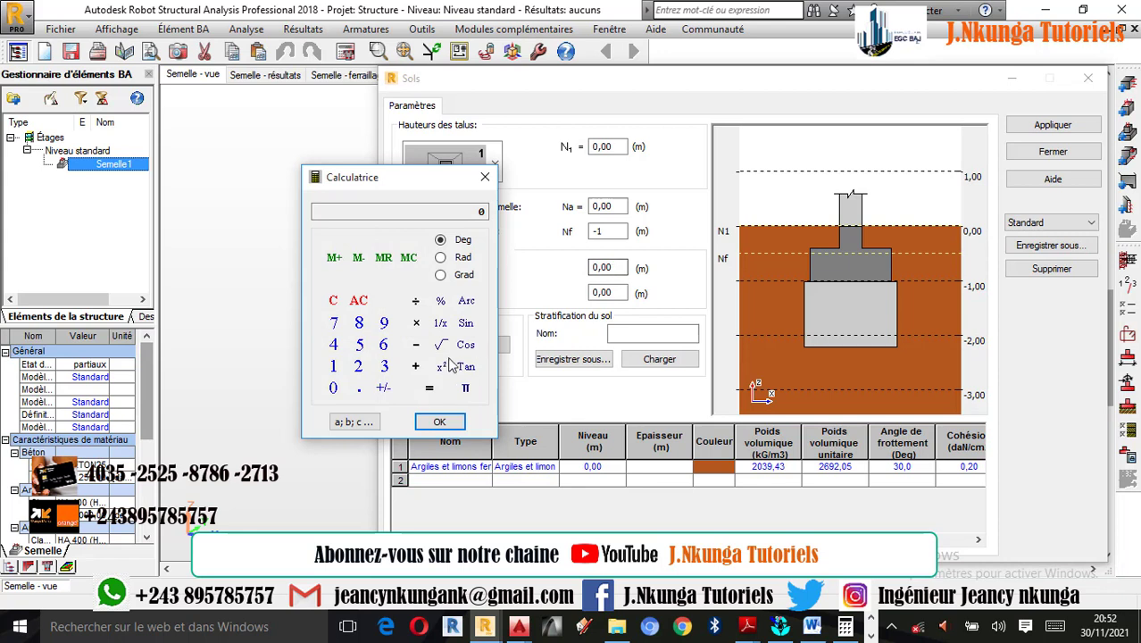
click(358, 368)
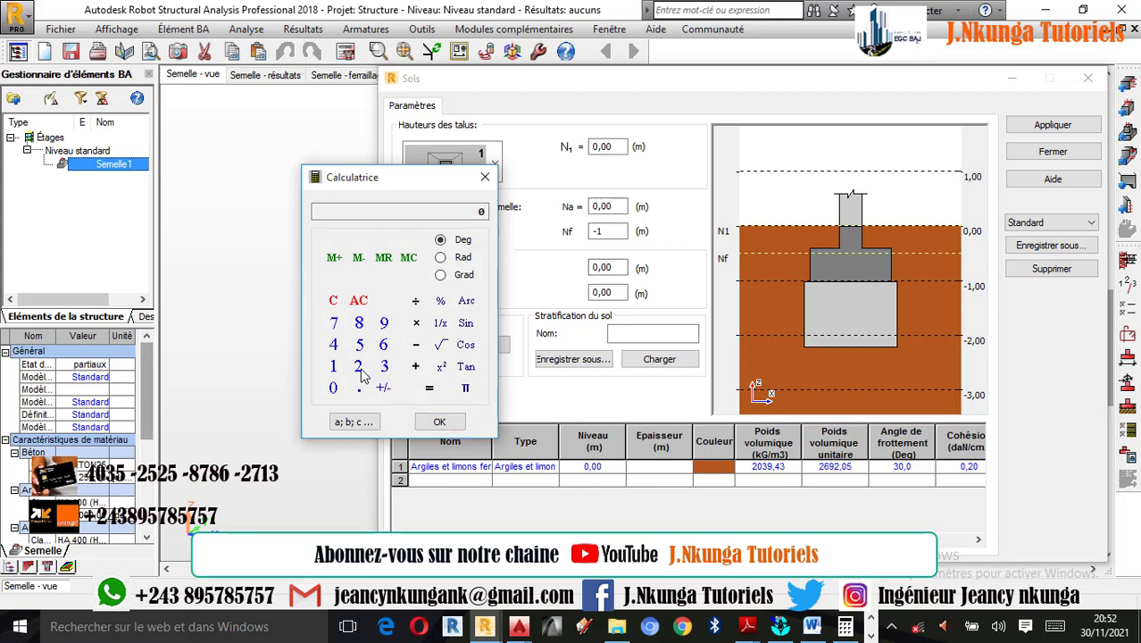
click(360, 398)
click(360, 345)
click(333, 387)
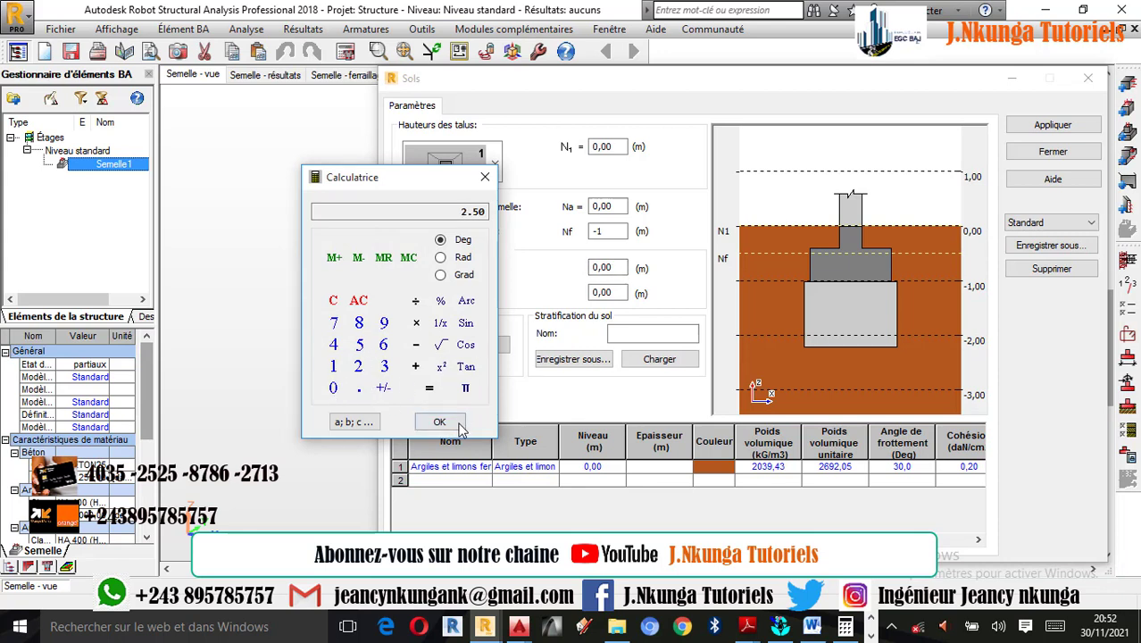
click(439, 421)
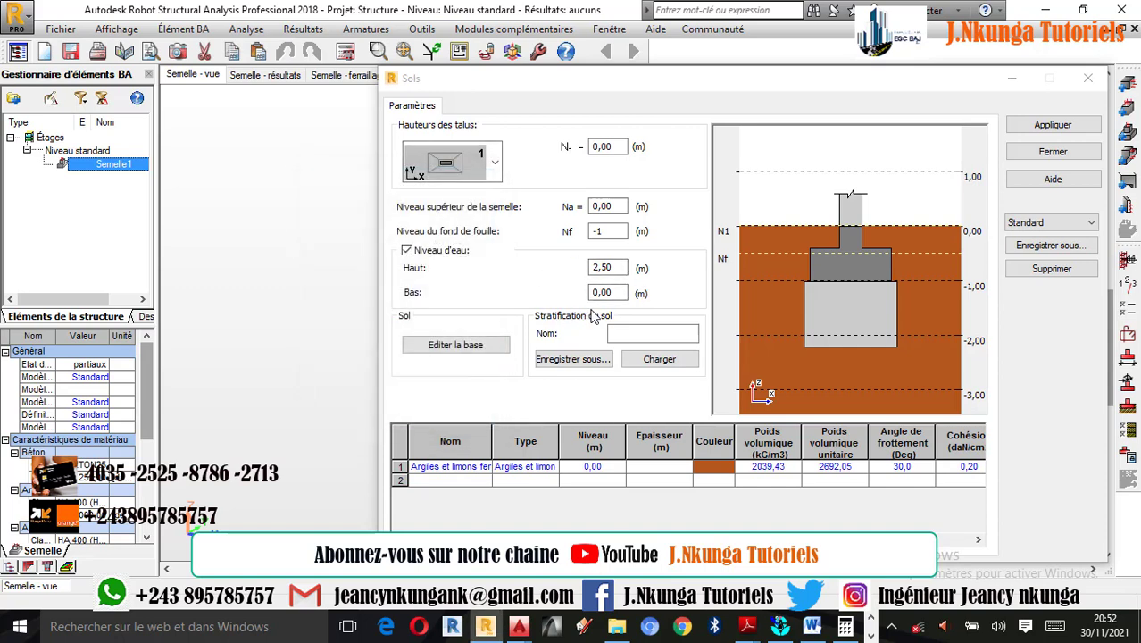
- Set the lower water level (Bas) to 1 m in the soil definition
double_click(612, 294)
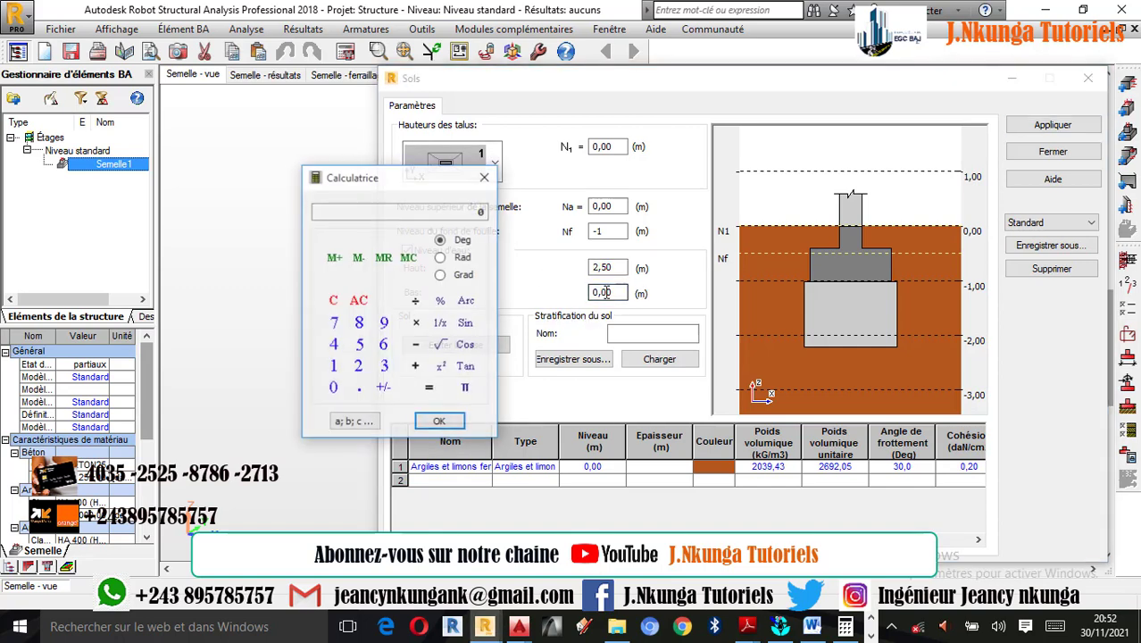
drag(411, 193, 270, 186)
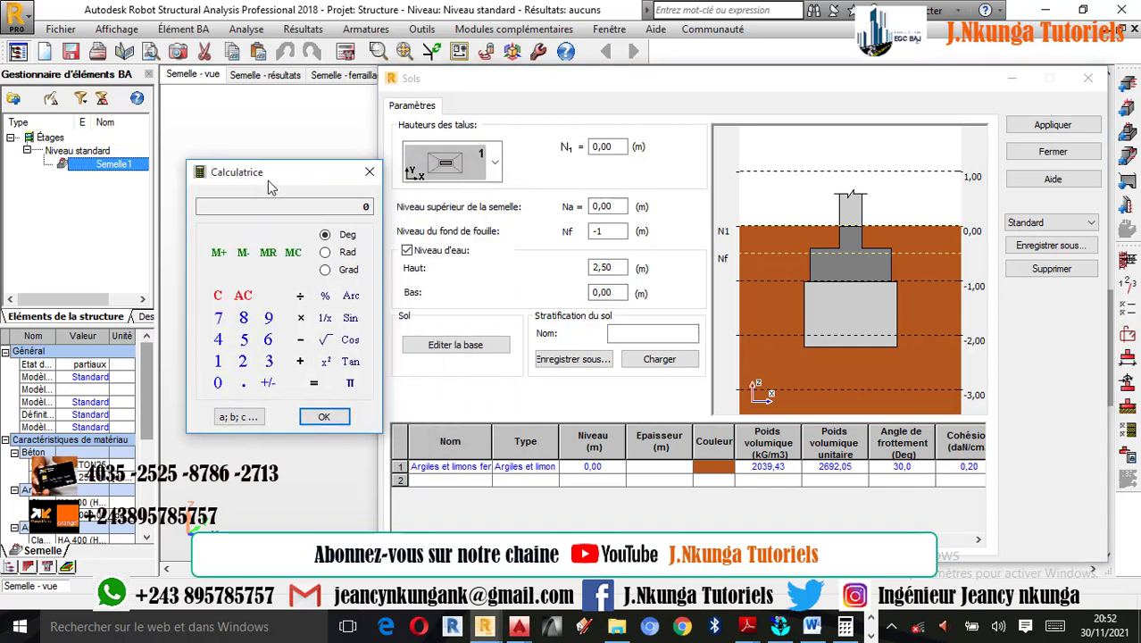
click(197, 363)
click(312, 417)
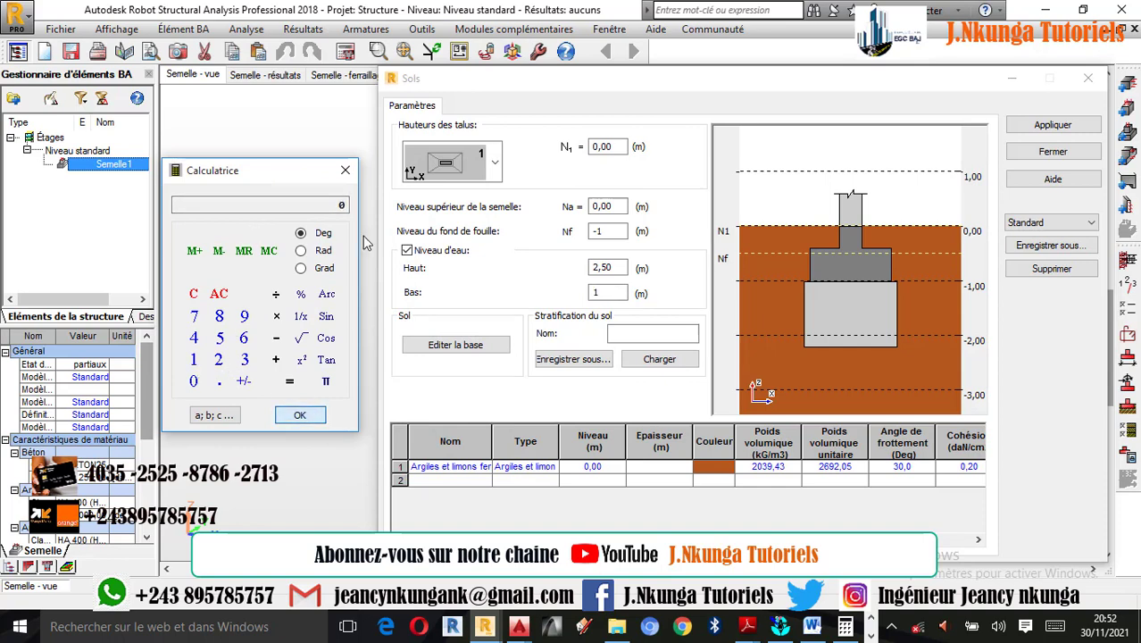
click(344, 172)
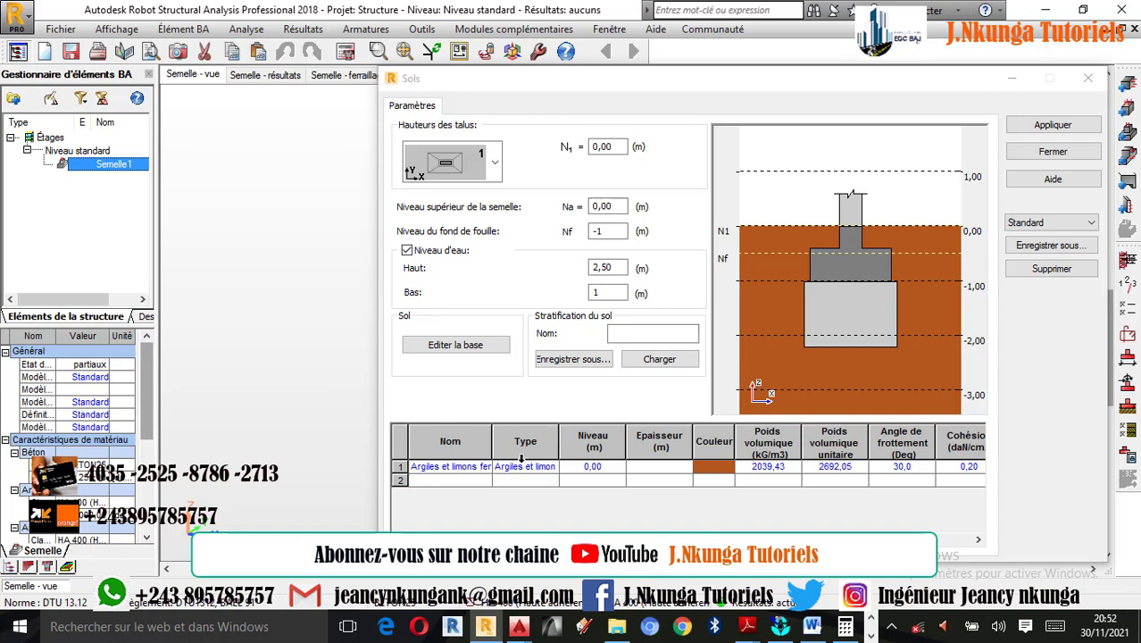
- Widen the name column of the soil layer table and add a second soil layer below the first
click(483, 468)
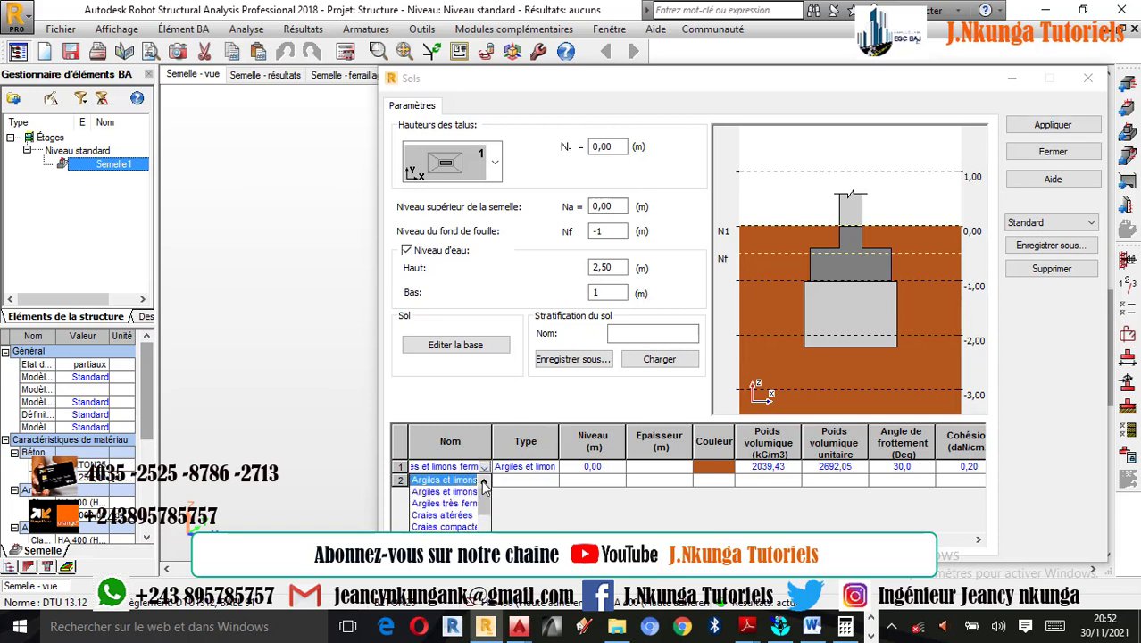
click(483, 487)
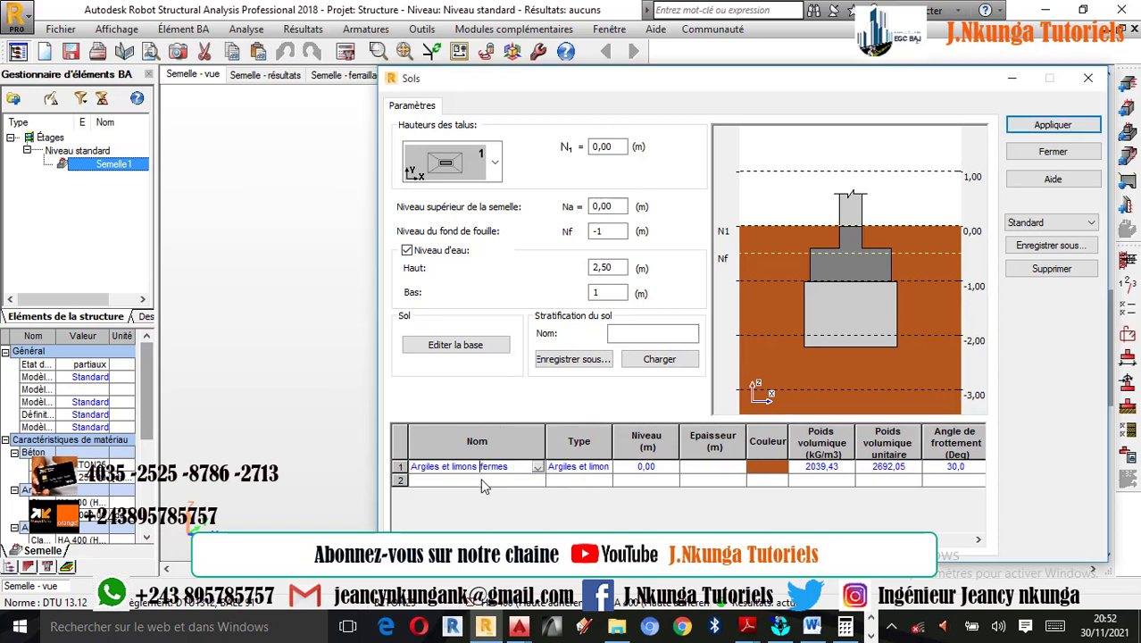
click(535, 482)
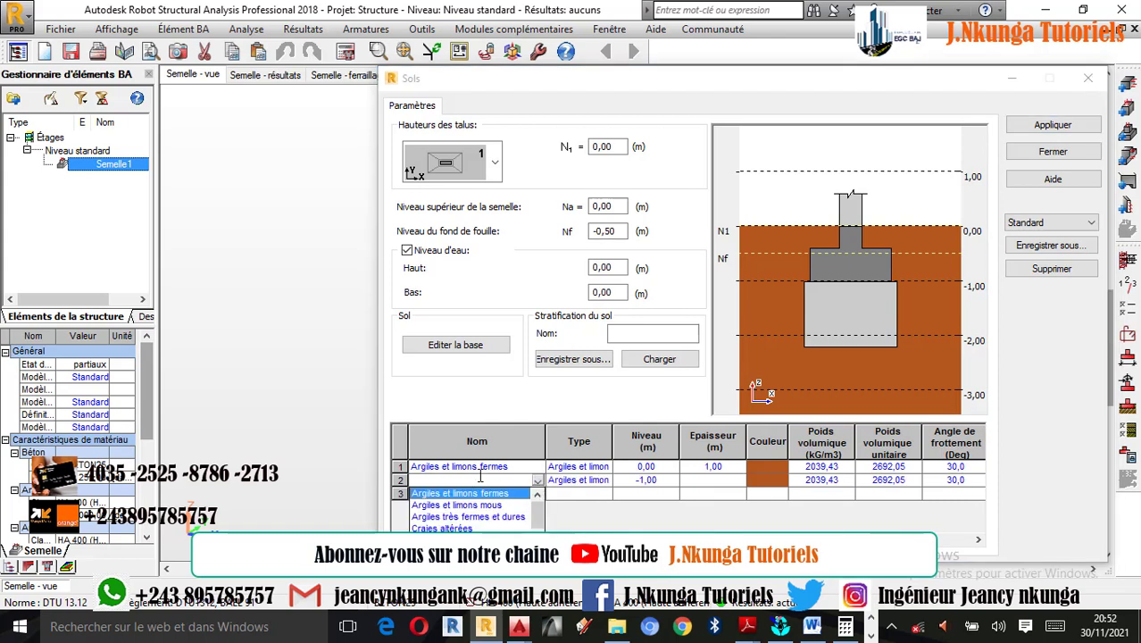
- Change the first soil layer to Sables et graves lâches
click(527, 471)
click(537, 469)
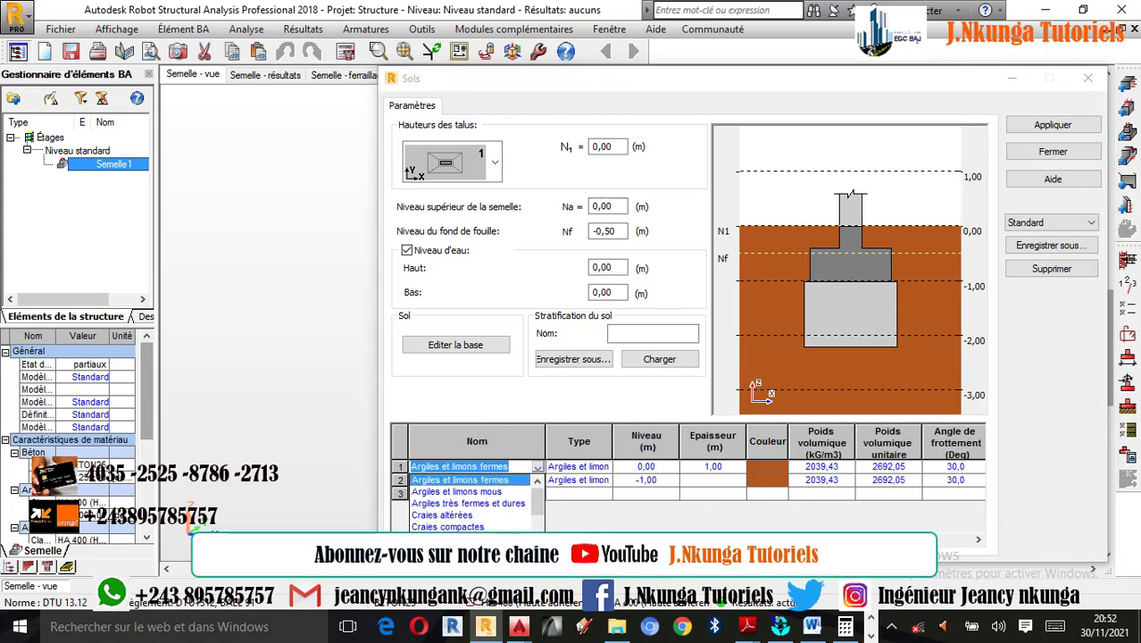
scroll(469, 504, down, 3)
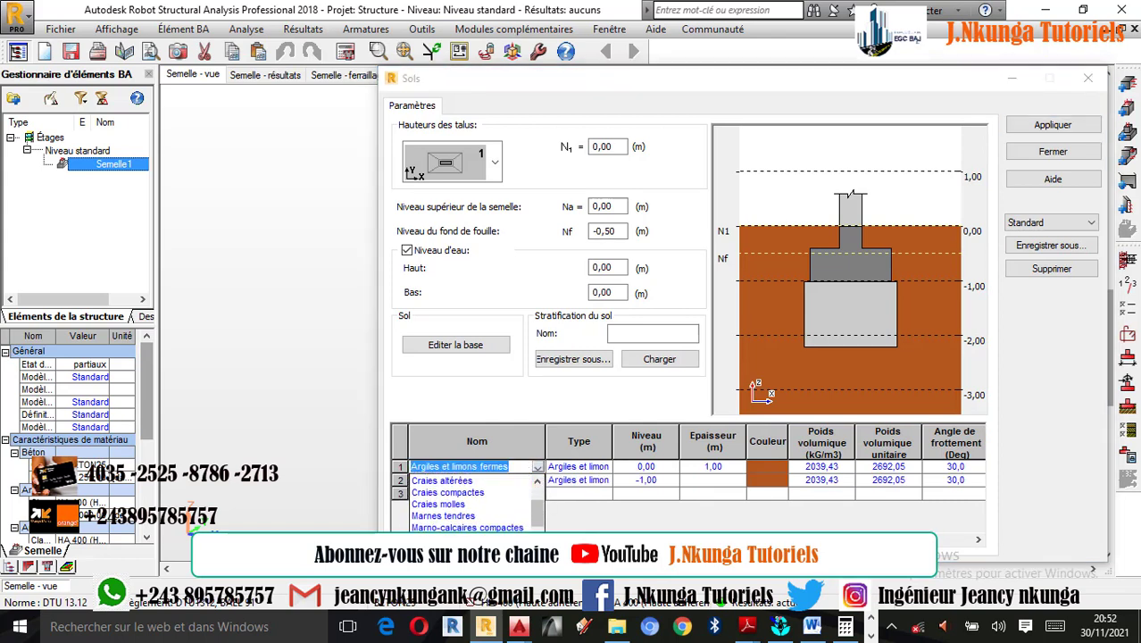
scroll(469, 505, down, 2)
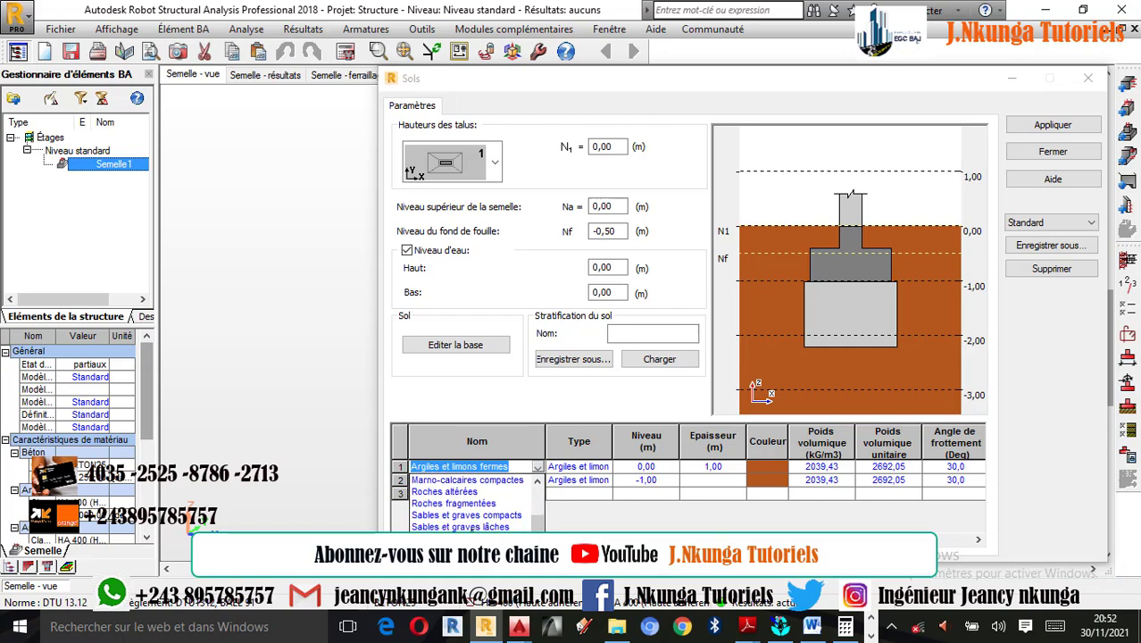
click(472, 527)
- Add a third soil layer, Argiles très fermes et dures, below the Argiles et limons fermes layer
click(535, 494)
click(537, 484)
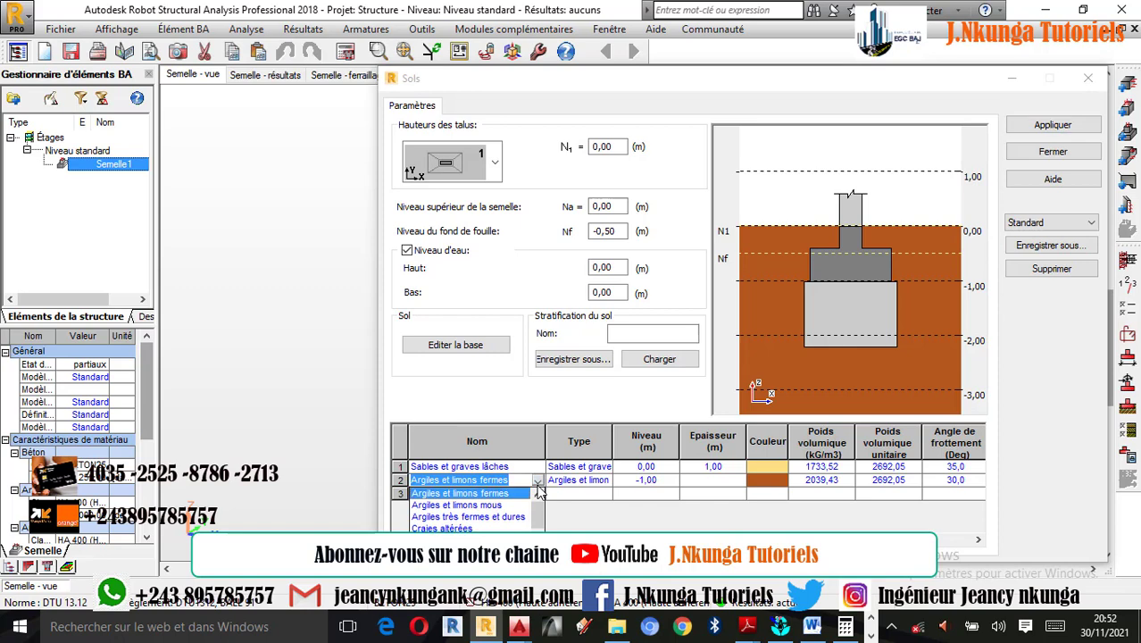
click(563, 518)
click(537, 496)
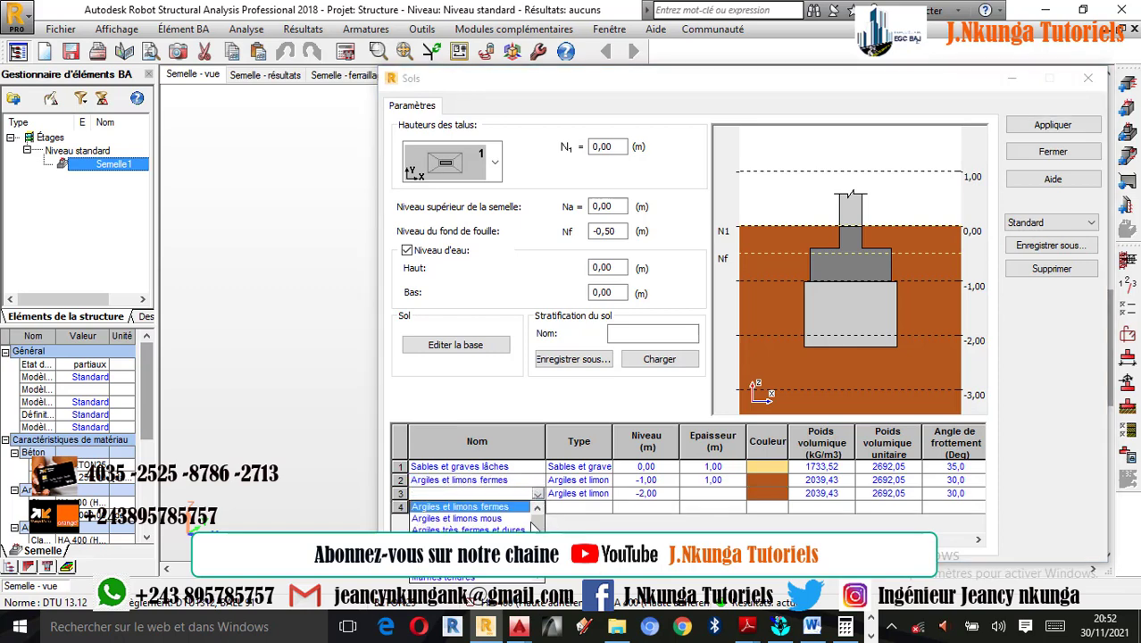
click(467, 528)
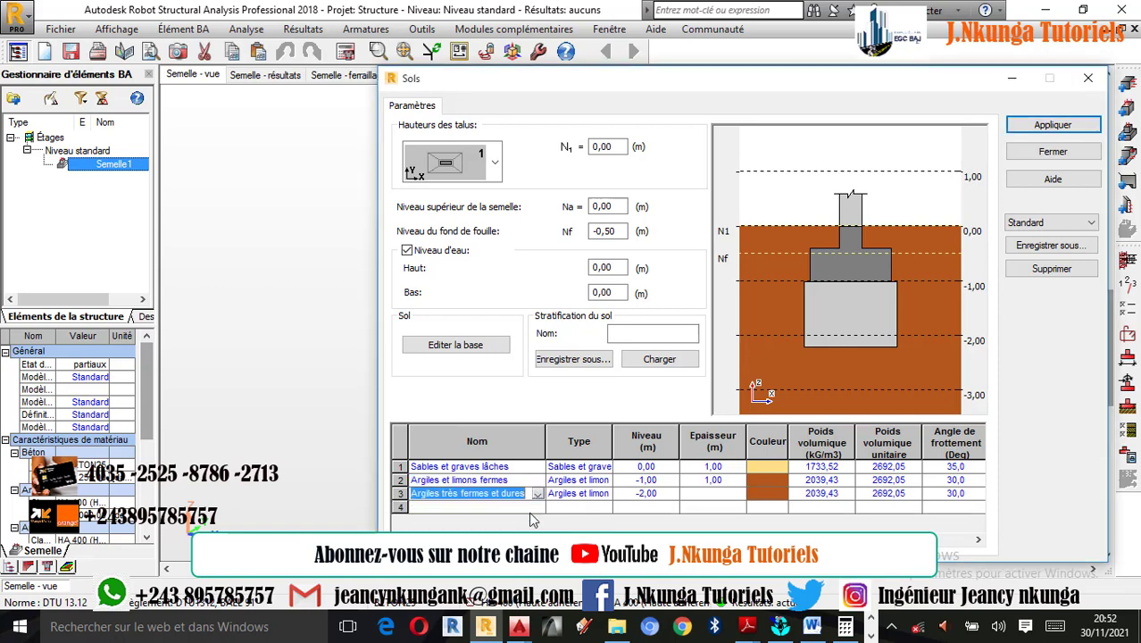
- Set the second soil layer's thickness to 2,00 m, apply the soil definition and close it
click(711, 480)
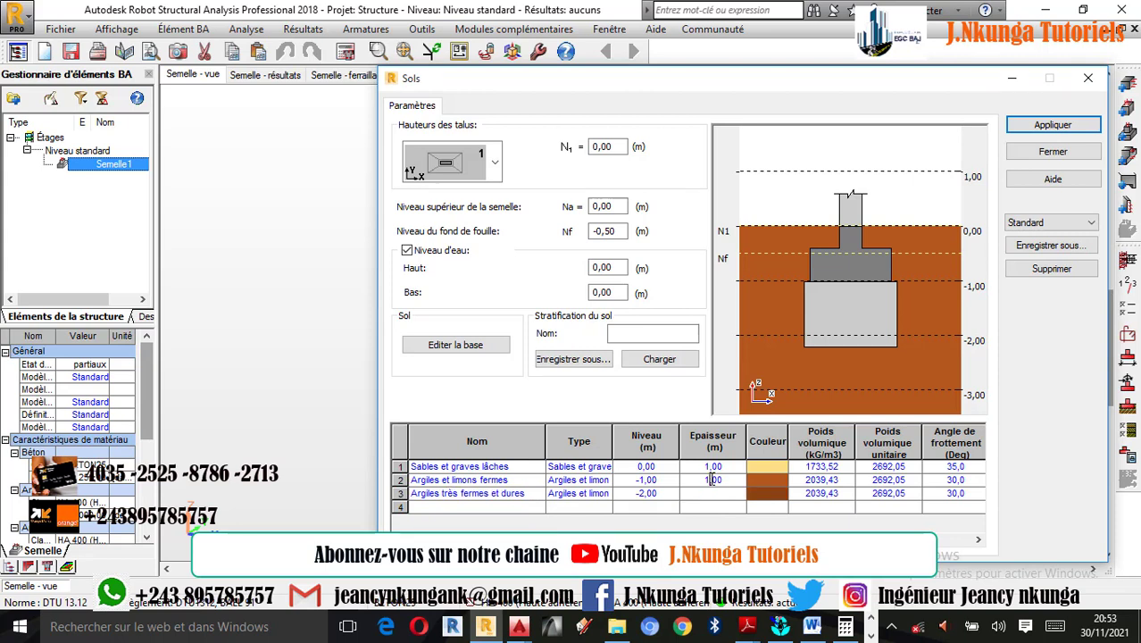
key(BackSpace)
text(2)
click(699, 515)
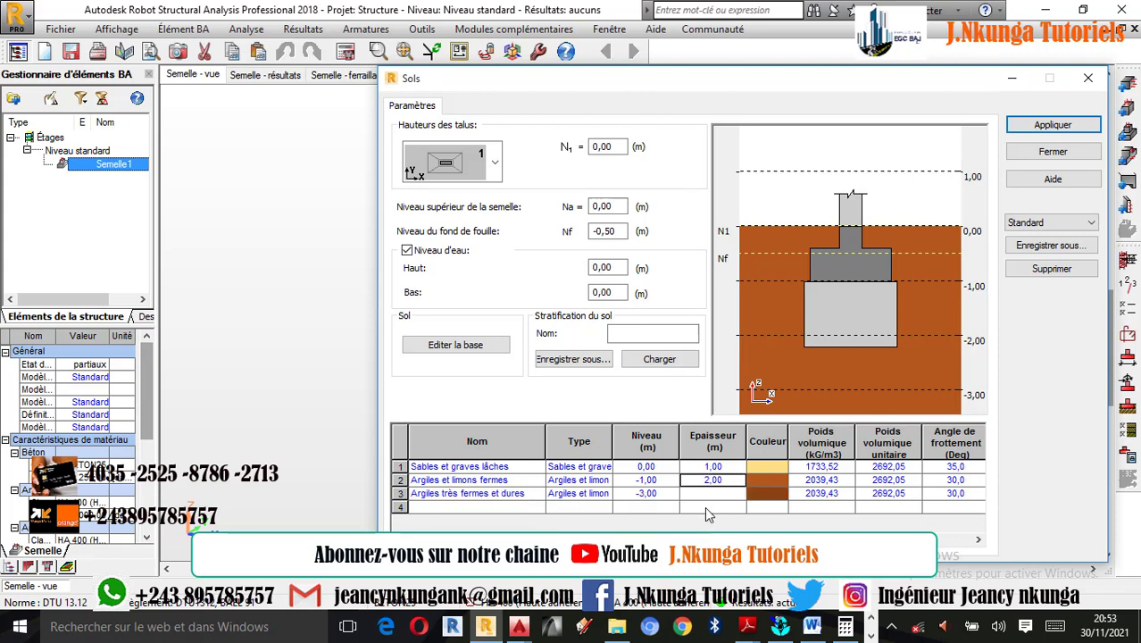
click(1058, 127)
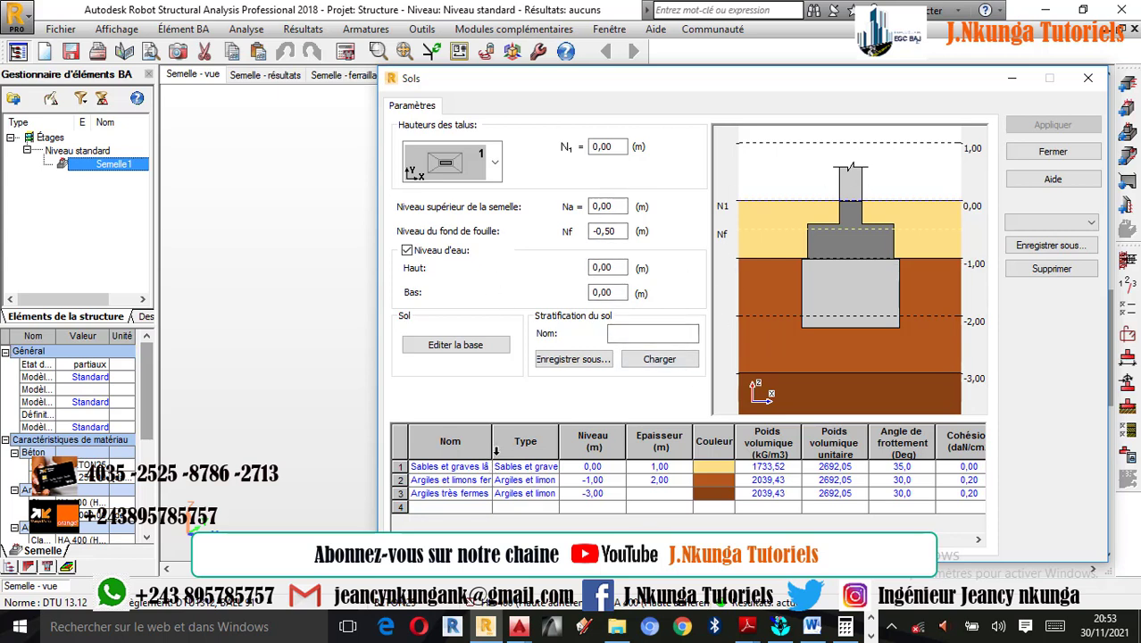
drag(492, 446, 534, 447)
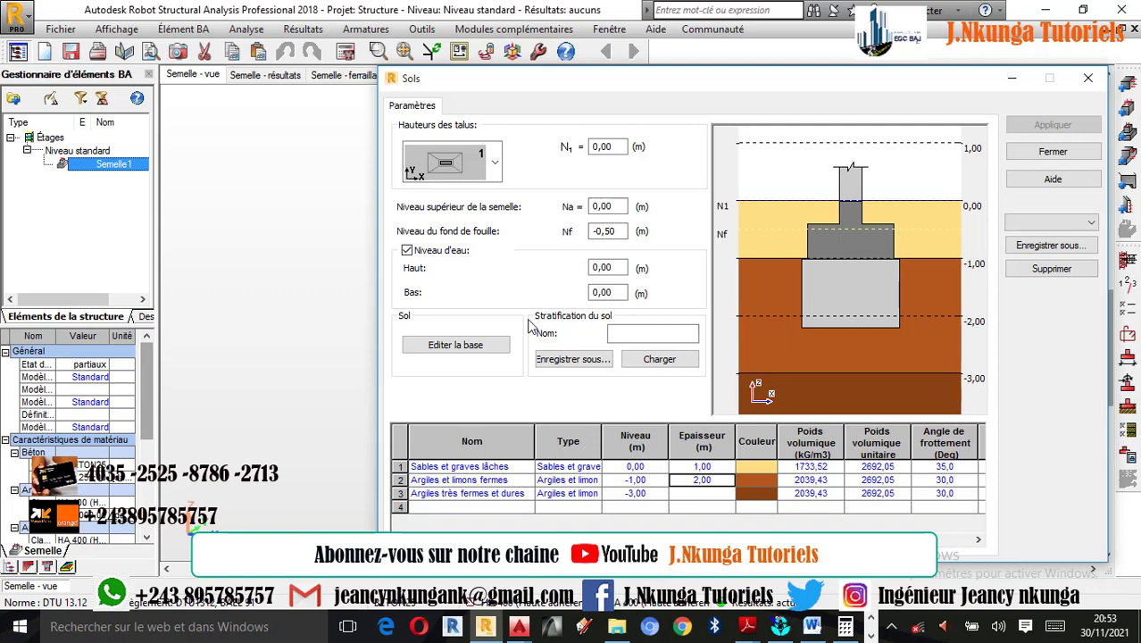
click(1089, 79)
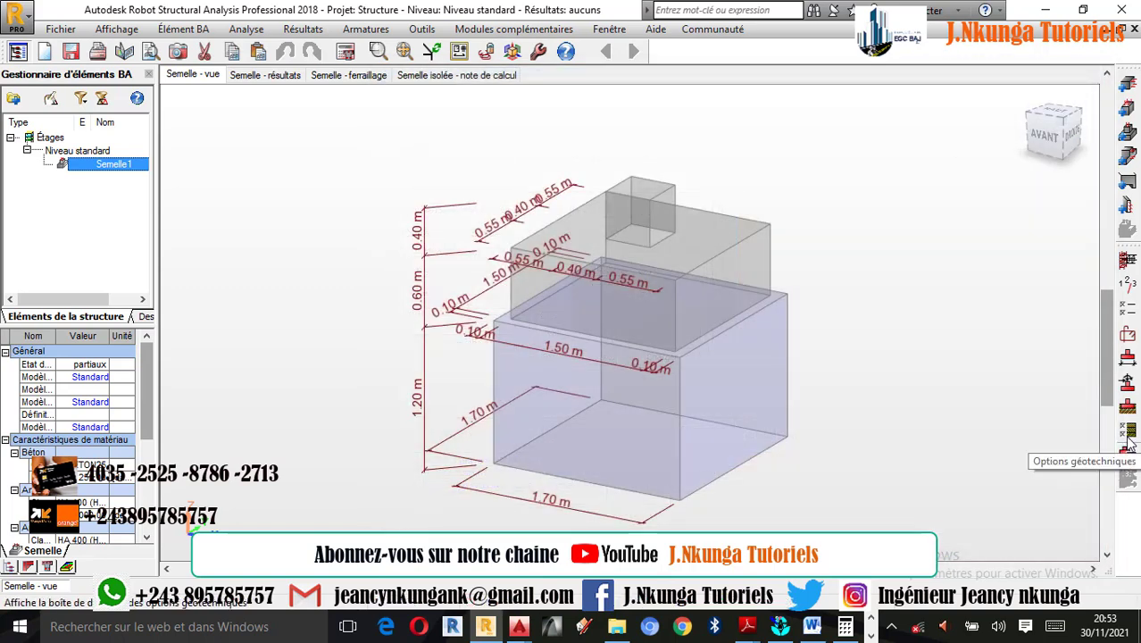
- In the geotechnical options, set the safety coefficients for Glissement and Renversement to 1,25
click(1128, 430)
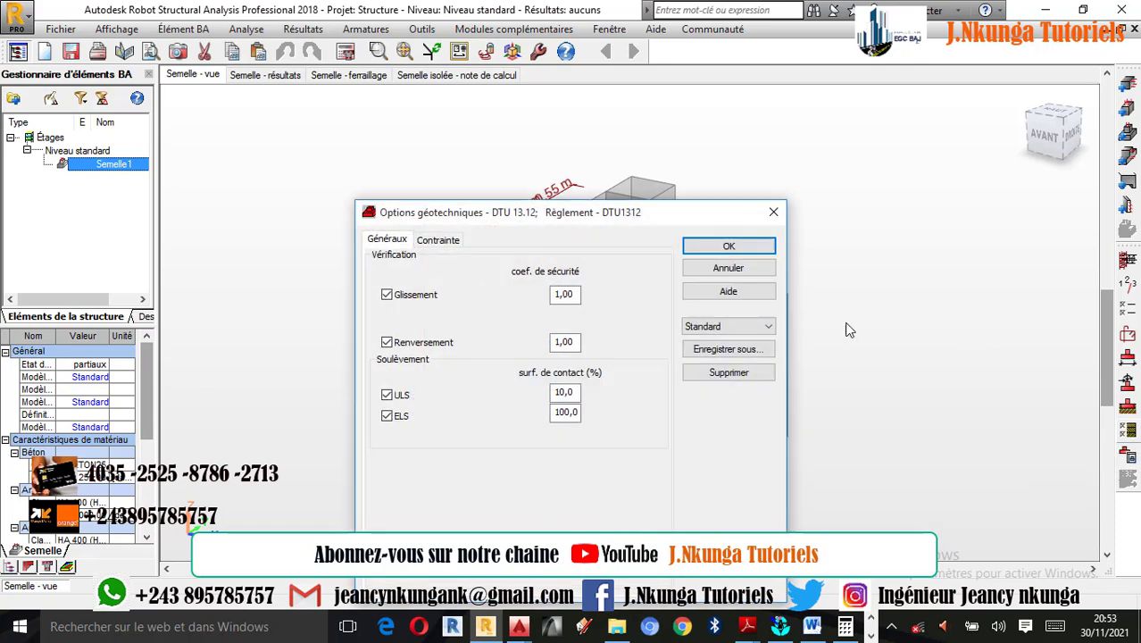
double_click(576, 296)
text(1,25)
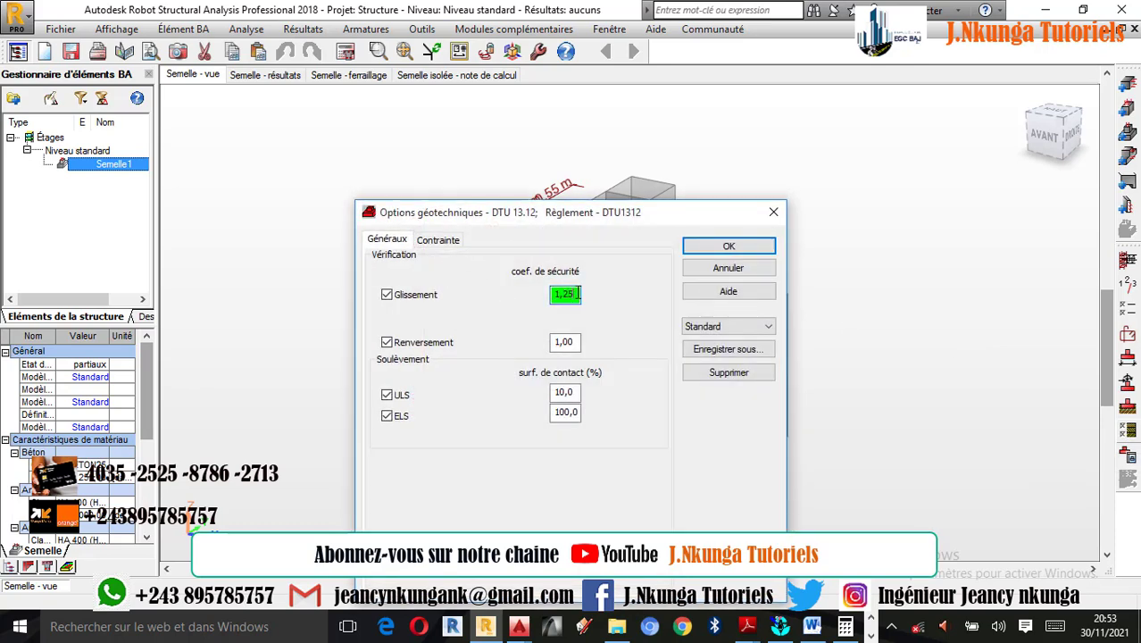
double_click(577, 342)
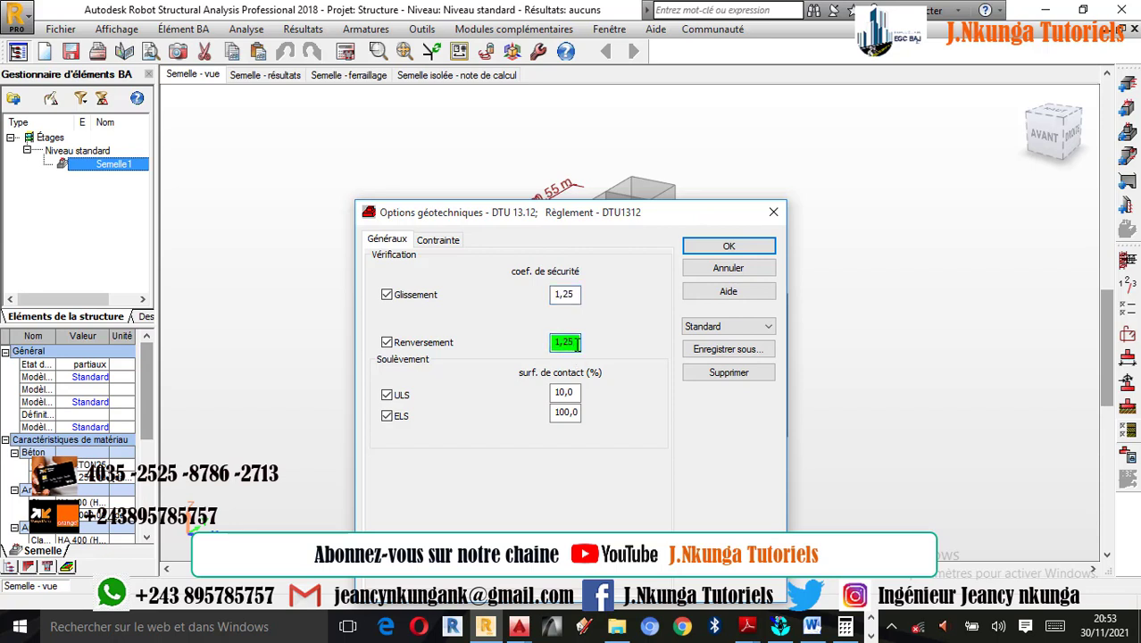
- Choose Laboratoire as the soil stress calculation method and confirm the geotechnical options
click(443, 243)
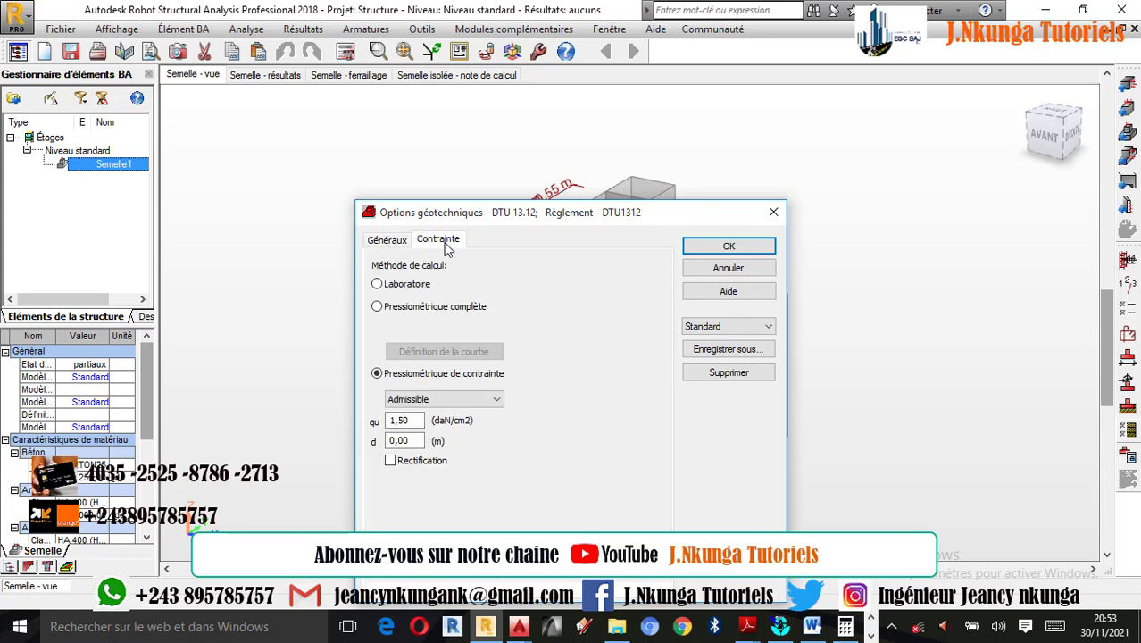
click(396, 286)
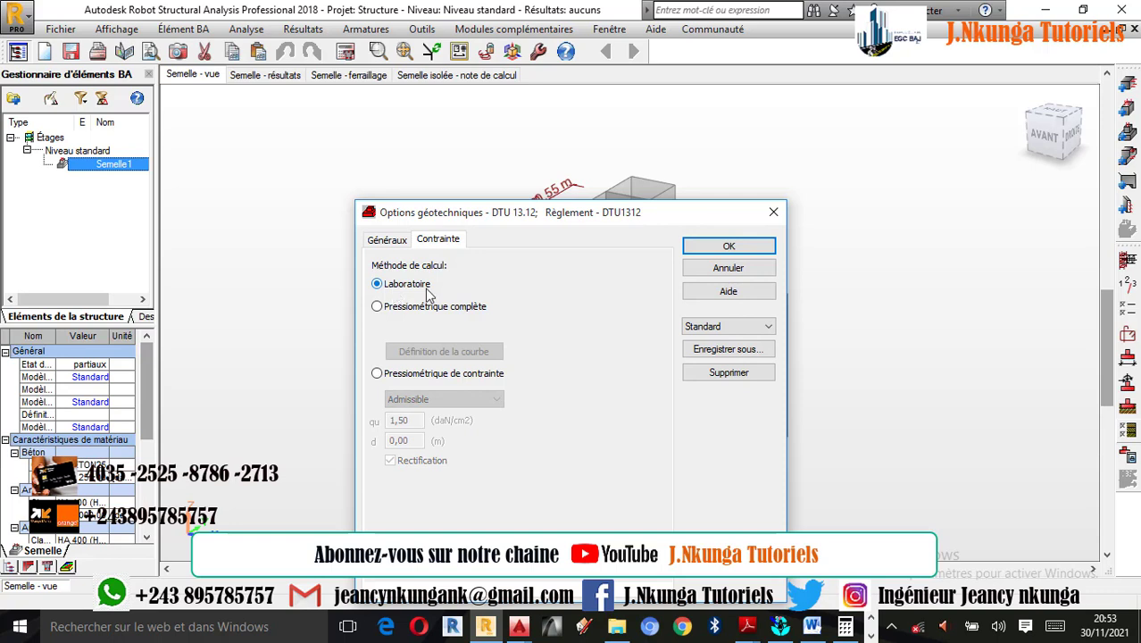
click(869, 634)
click(378, 306)
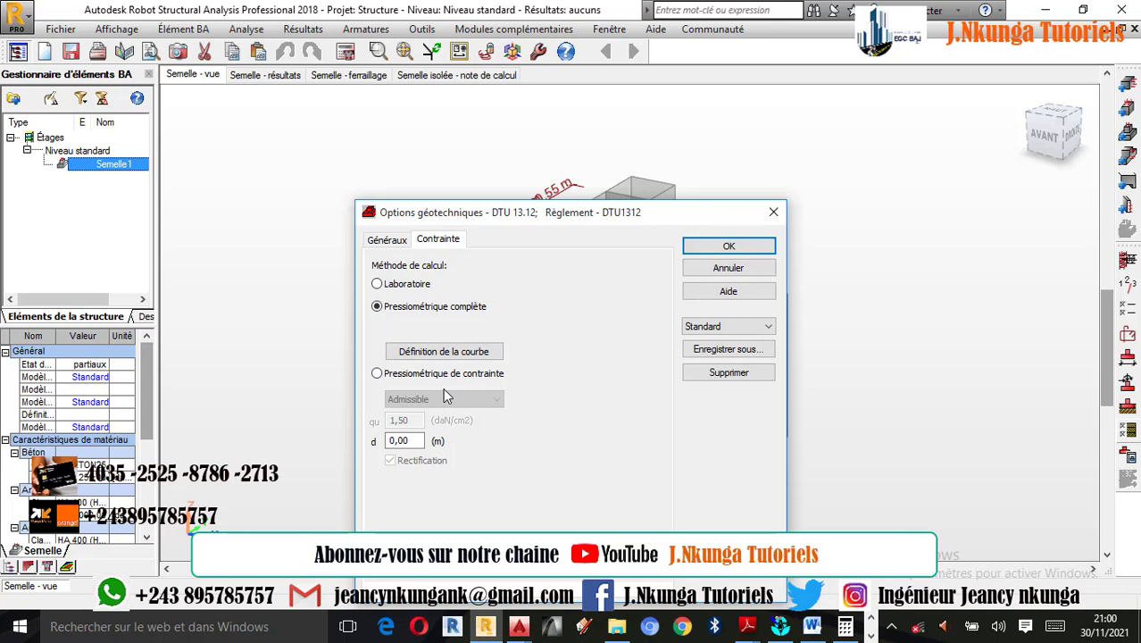
click(394, 287)
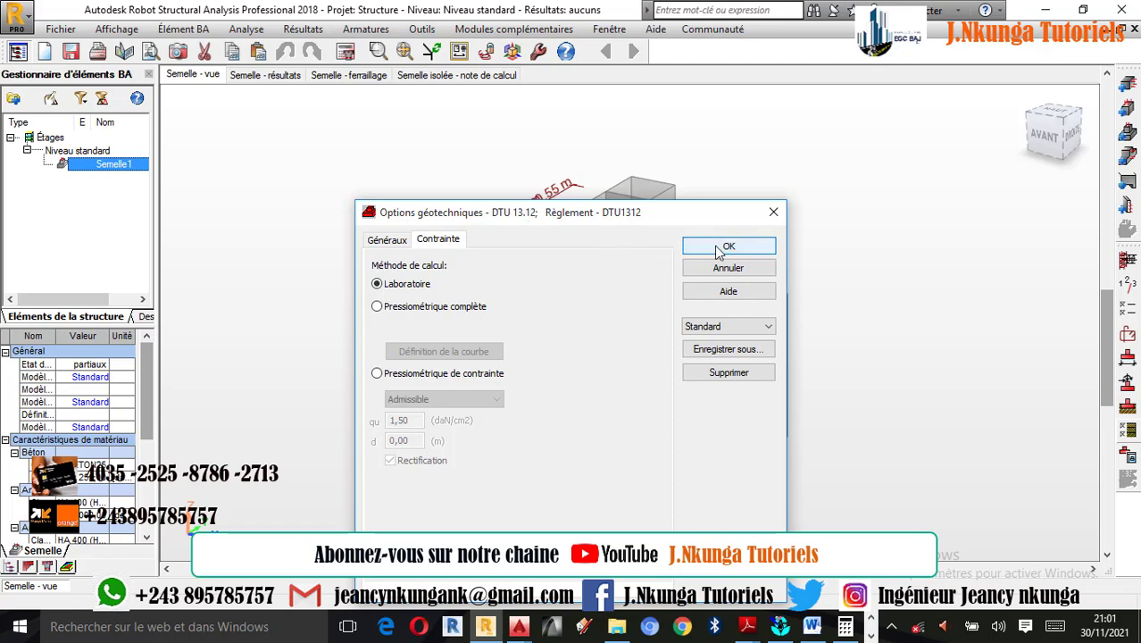
click(701, 248)
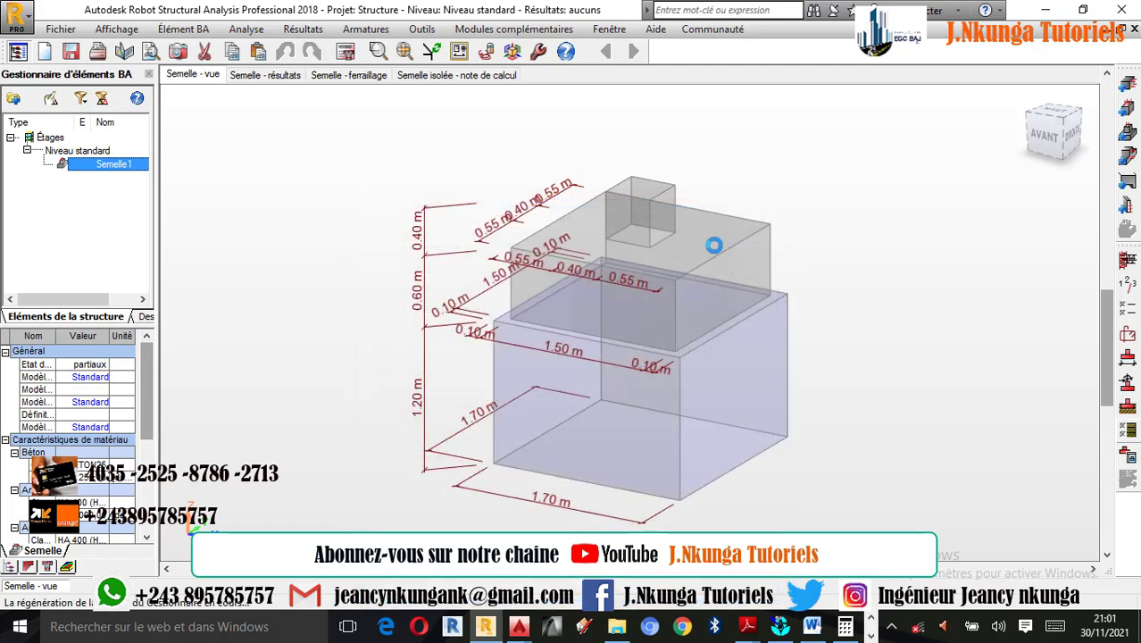
- Reopen the geotechnical options to check the safety coefficients and the stress calculation method
click(1127, 434)
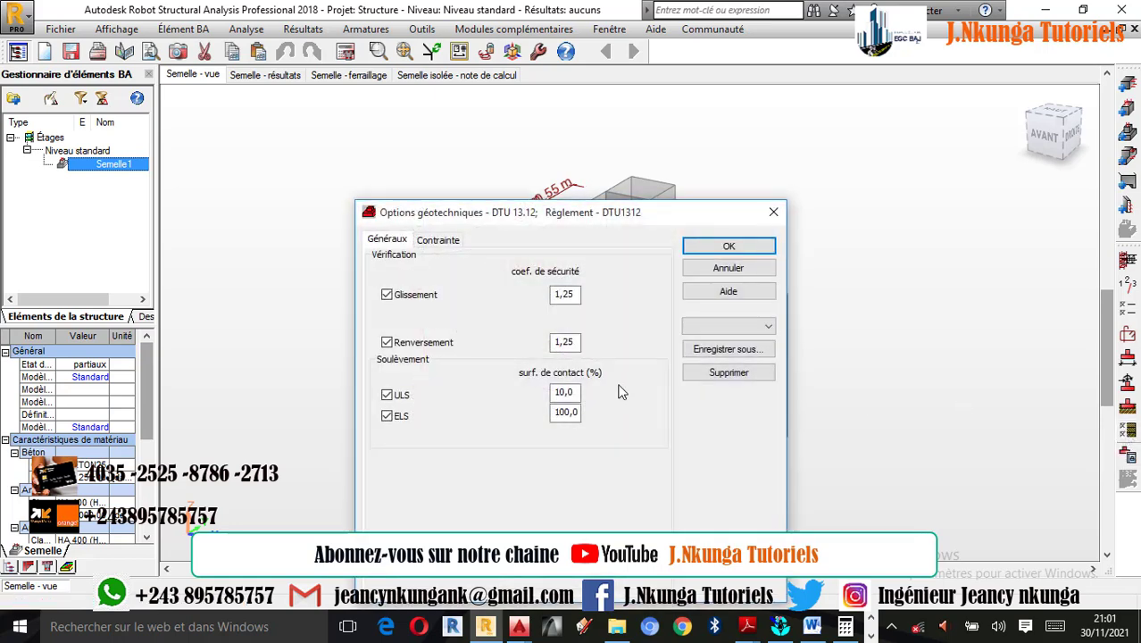
click(438, 240)
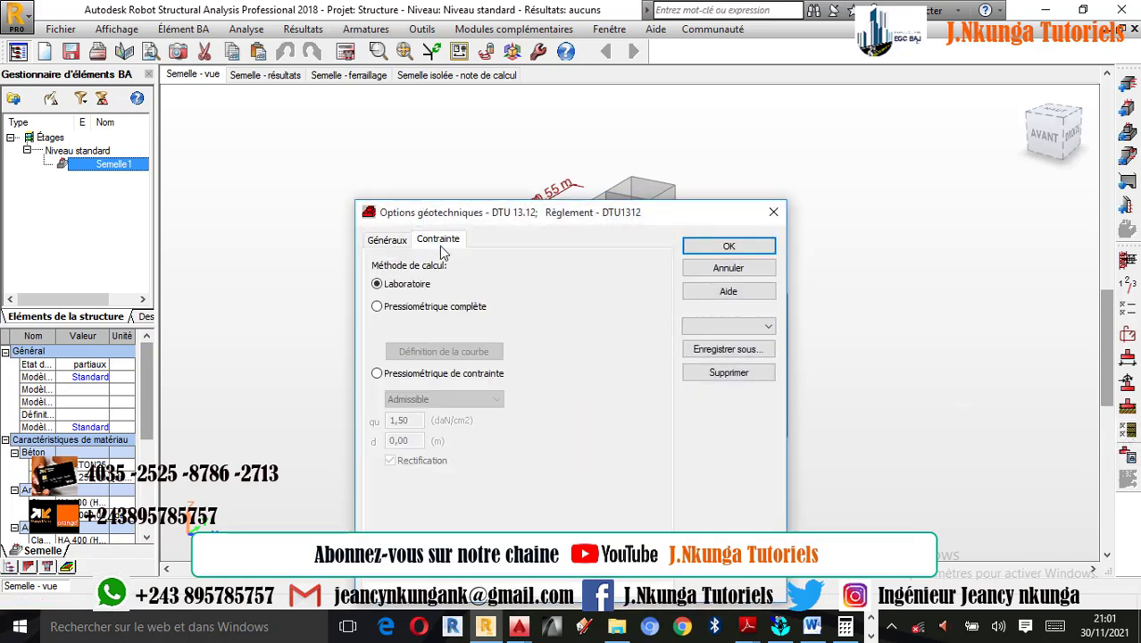
click(755, 249)
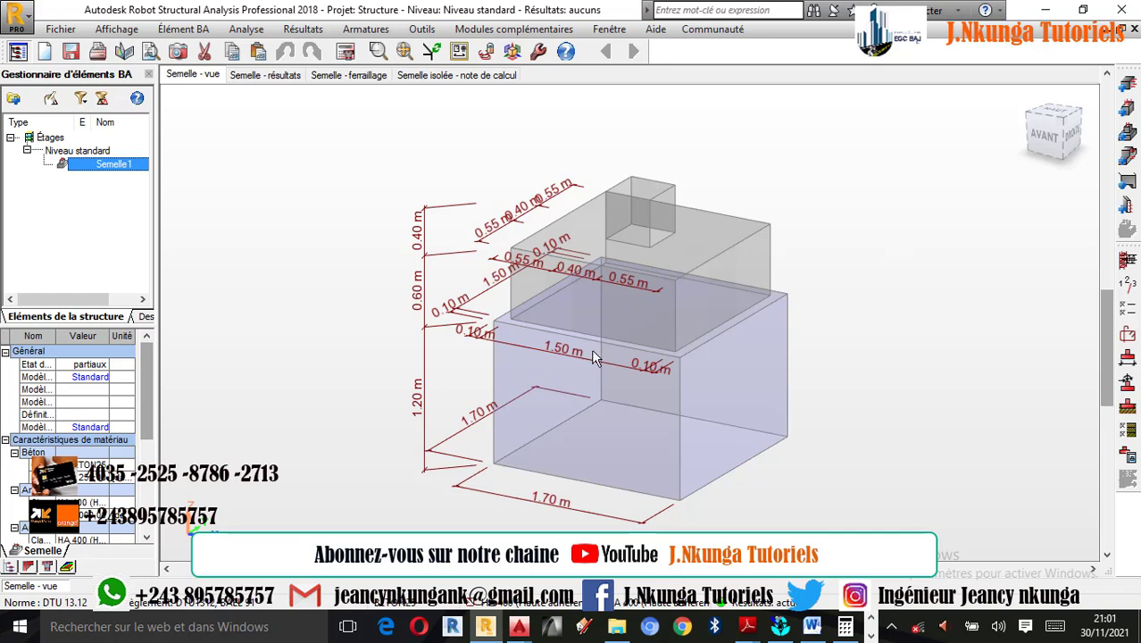
- Open the footing's reinforcement layout settings and copy the first bed's spacing and diameter settings to the second bed
scroll(592, 352, up, 1)
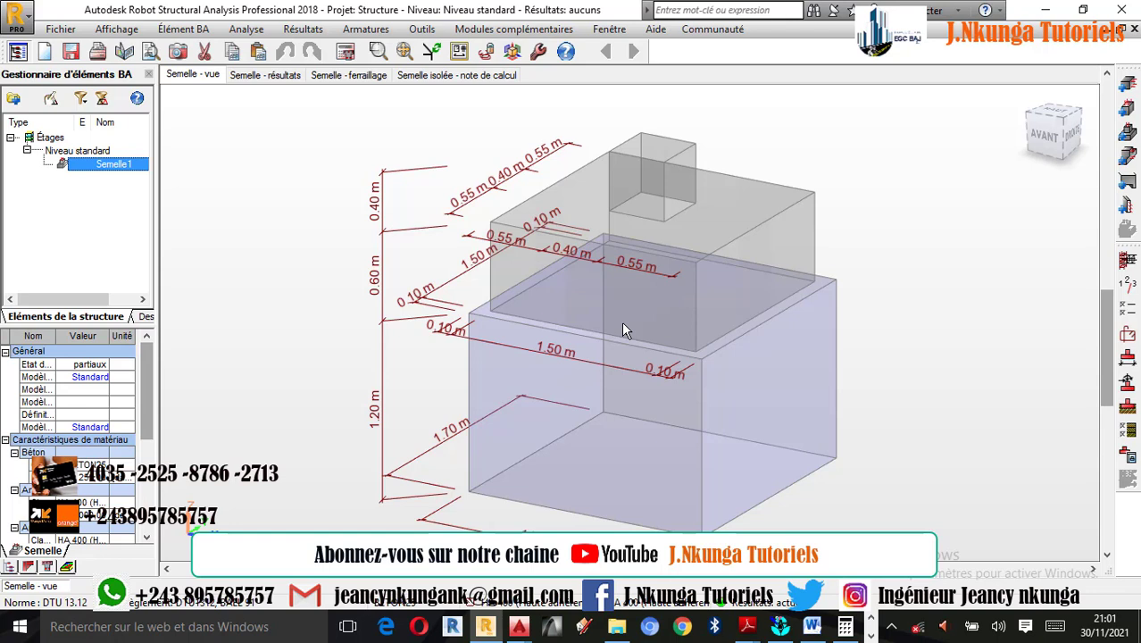
click(1127, 336)
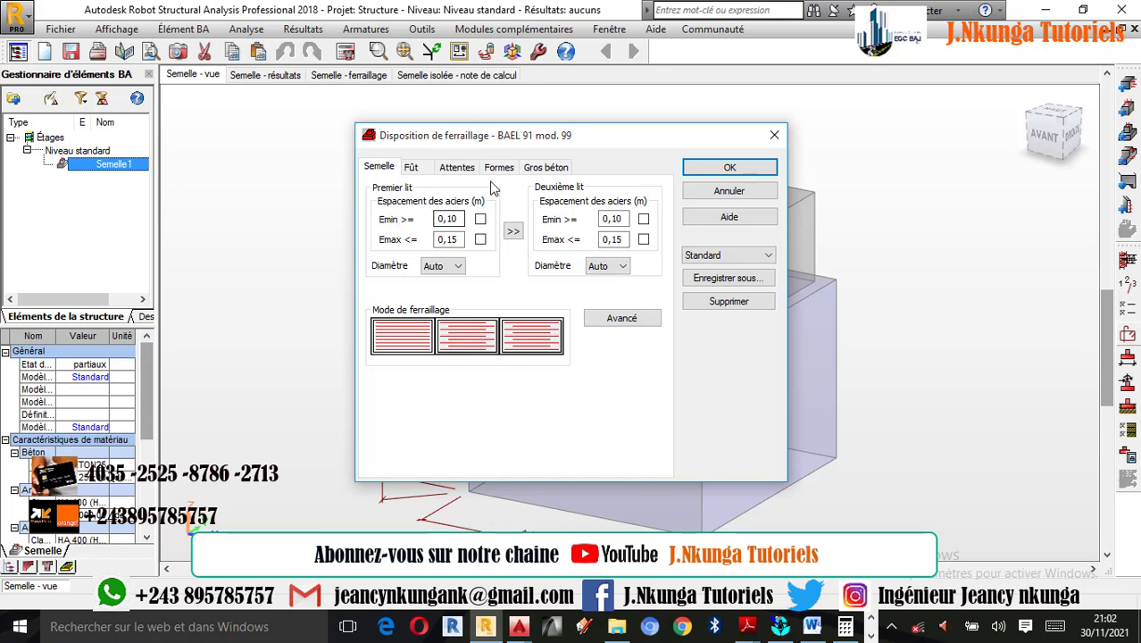
click(518, 231)
click(412, 169)
click(384, 168)
- Examine the advanced footing reinforcement options for the upper bars and reinforcement type, and accept them
click(617, 327)
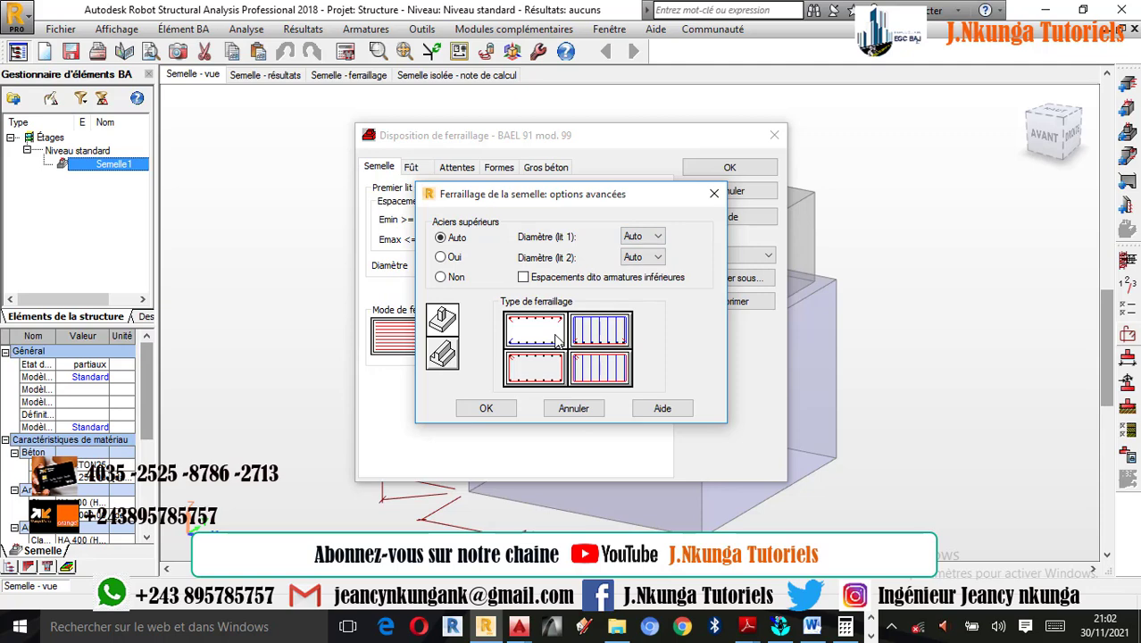
click(714, 194)
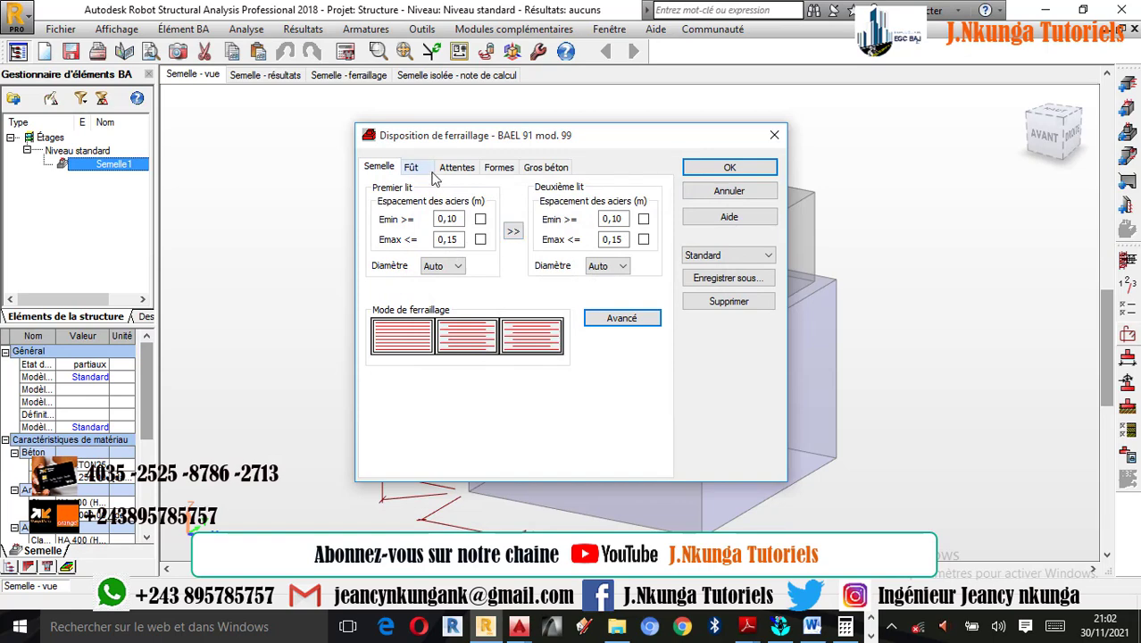
click(625, 322)
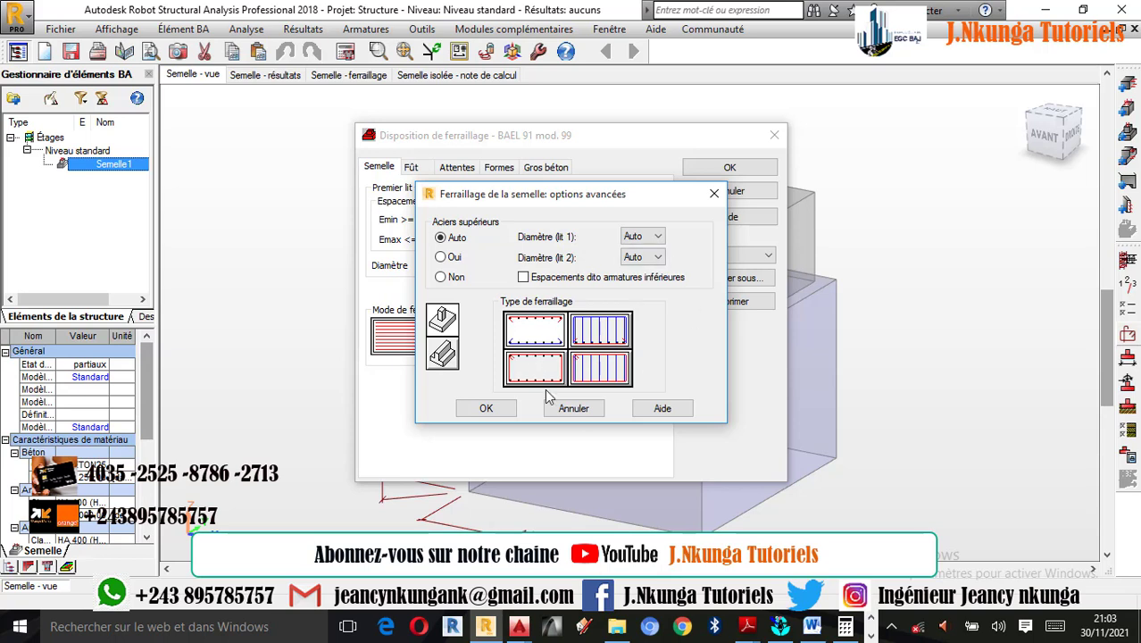
click(488, 408)
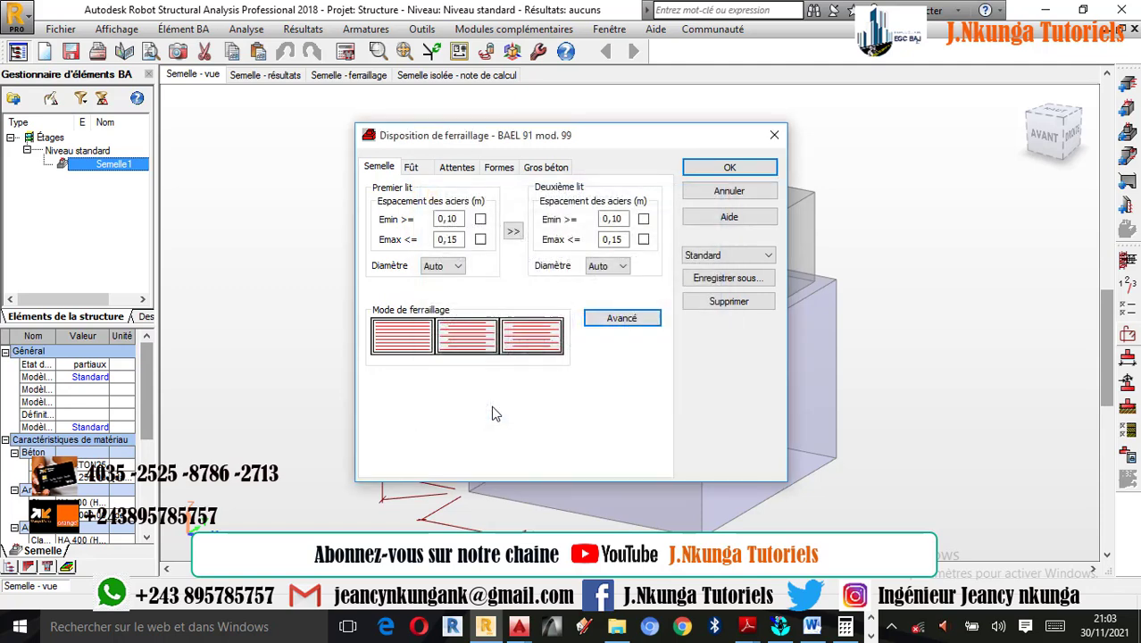
- Select the middle of the three reinforcement modes for the pier (Fût)
click(410, 167)
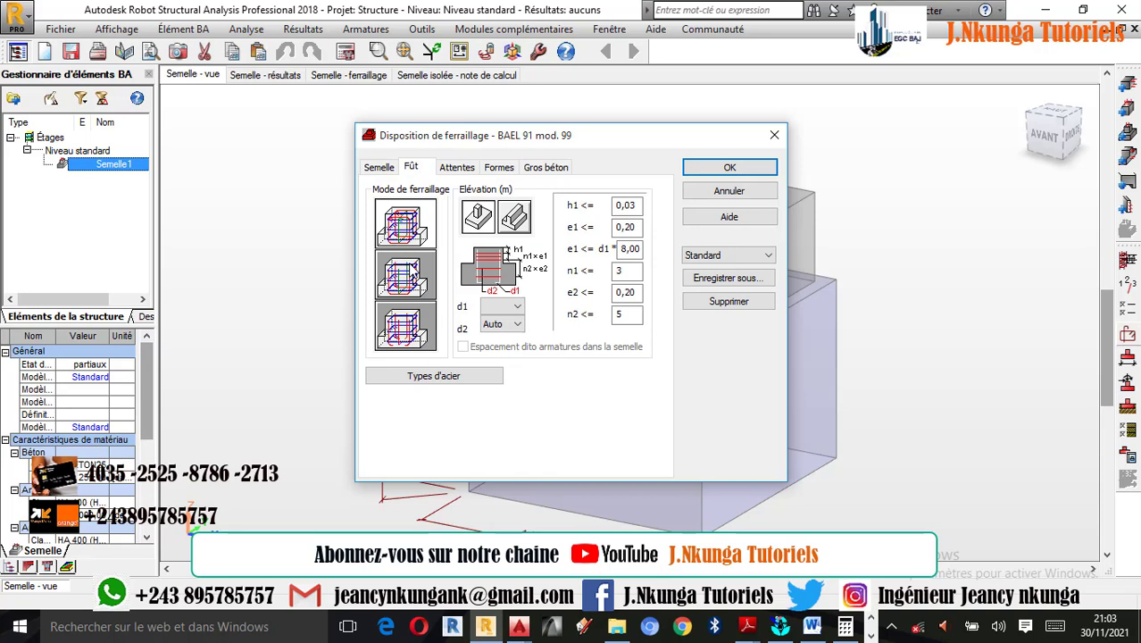
click(405, 275)
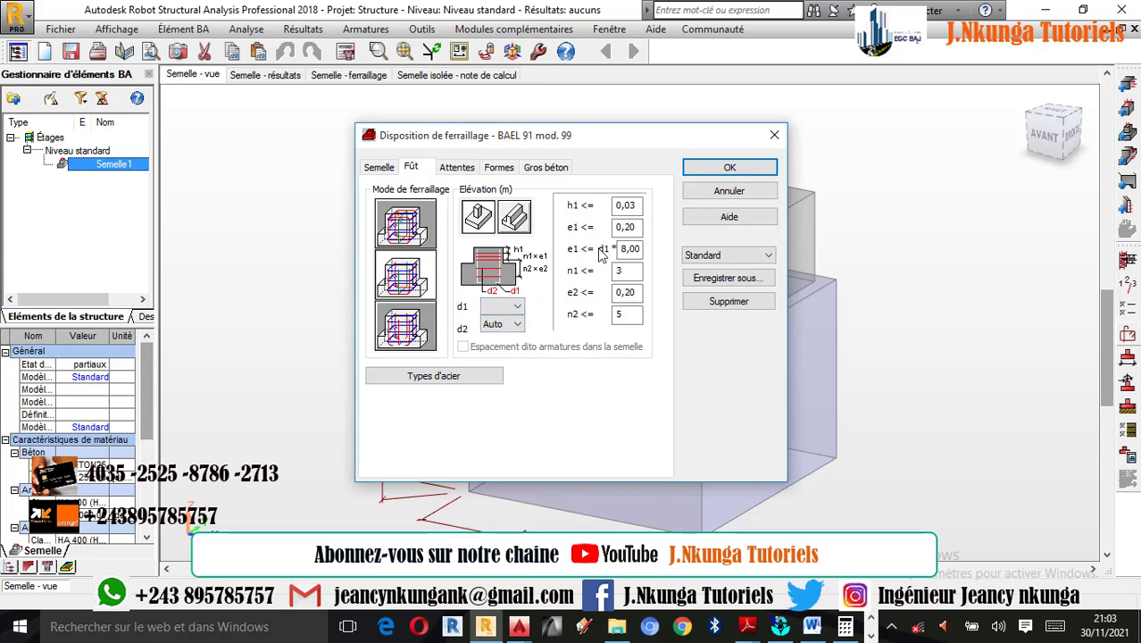
- Show the starter bar (Attentes) settings, switch to the Windows calculator and compute 0,14 × 5
click(456, 168)
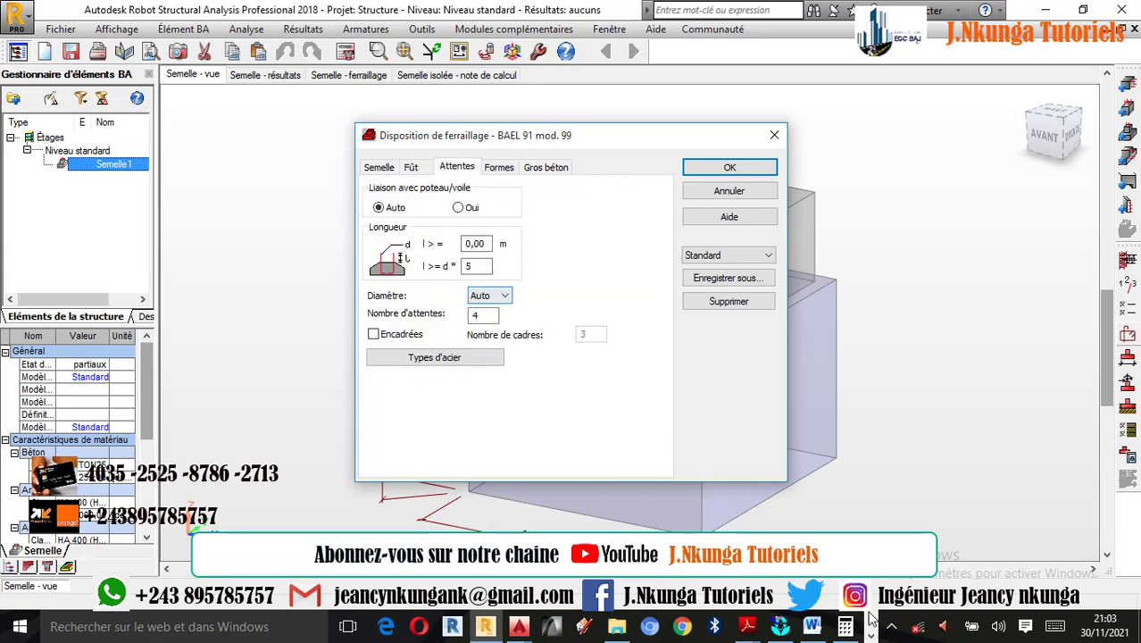
click(844, 625)
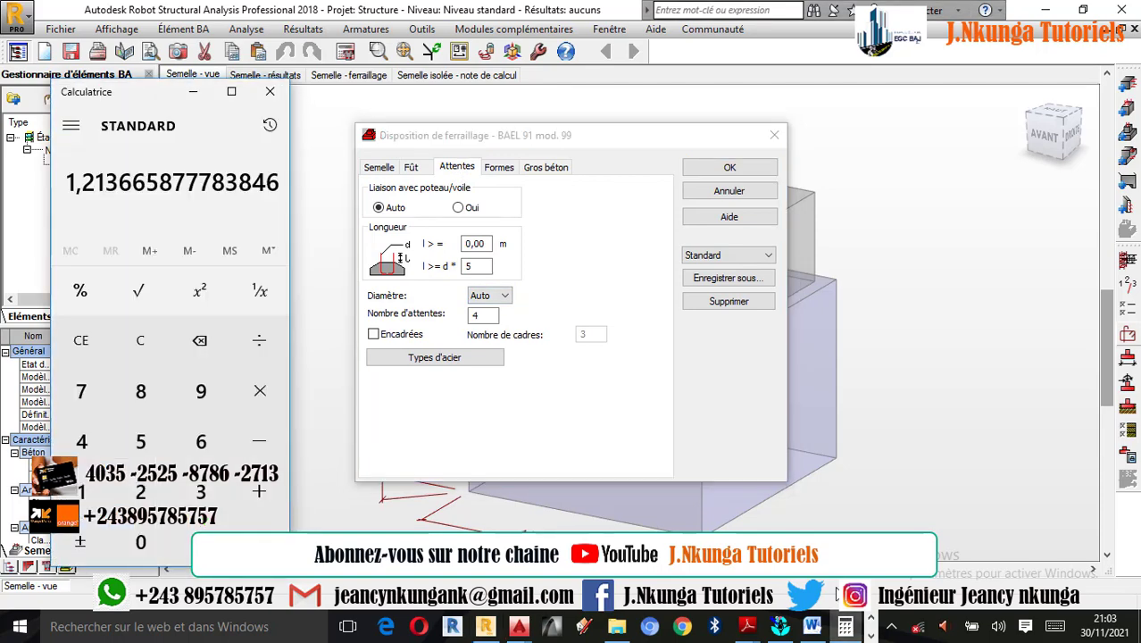
click(150, 341)
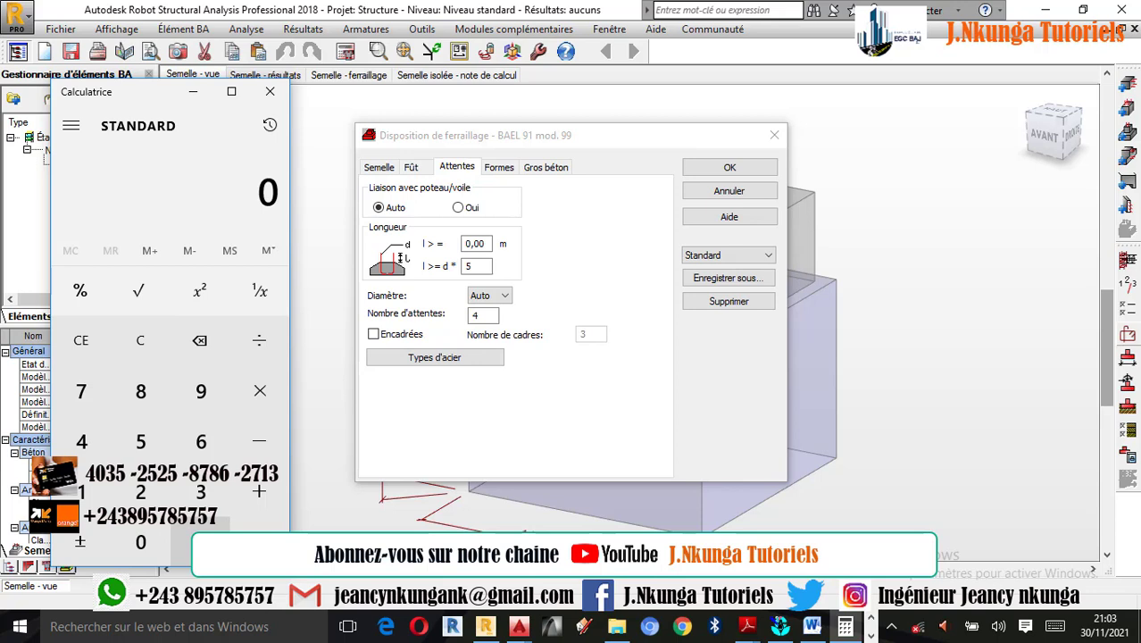
click(200, 527)
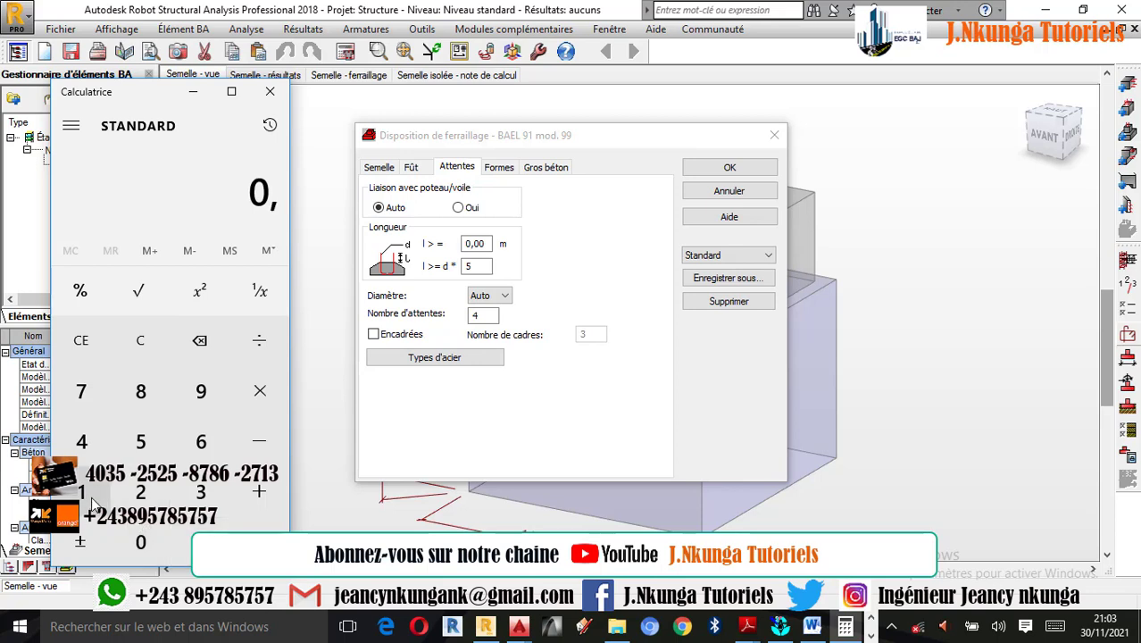
click(81, 492)
click(80, 446)
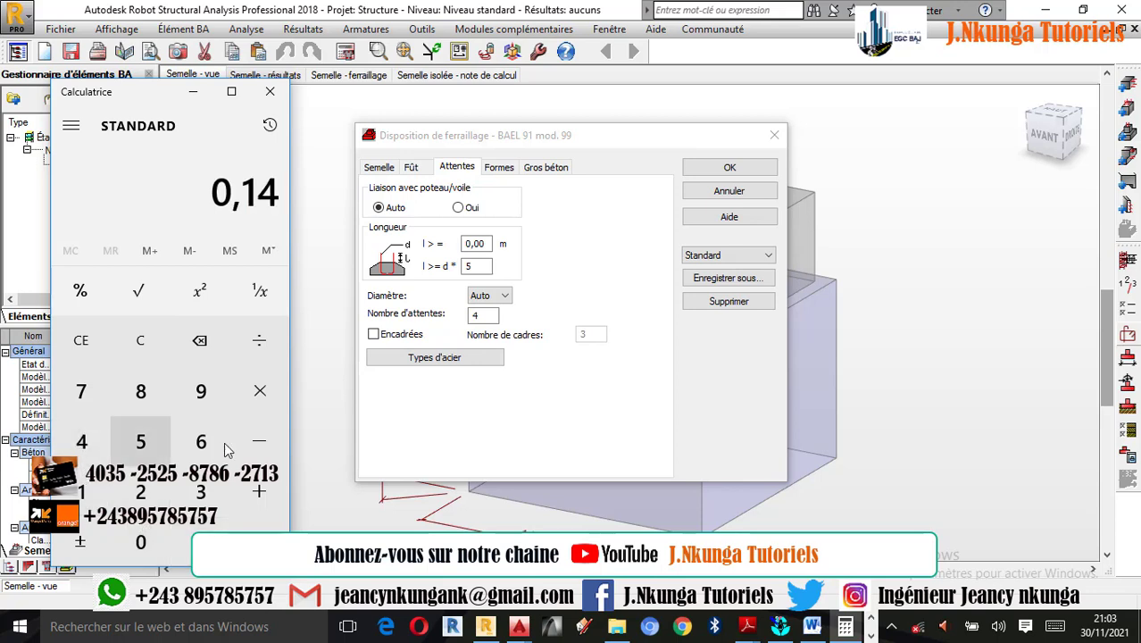
click(260, 399)
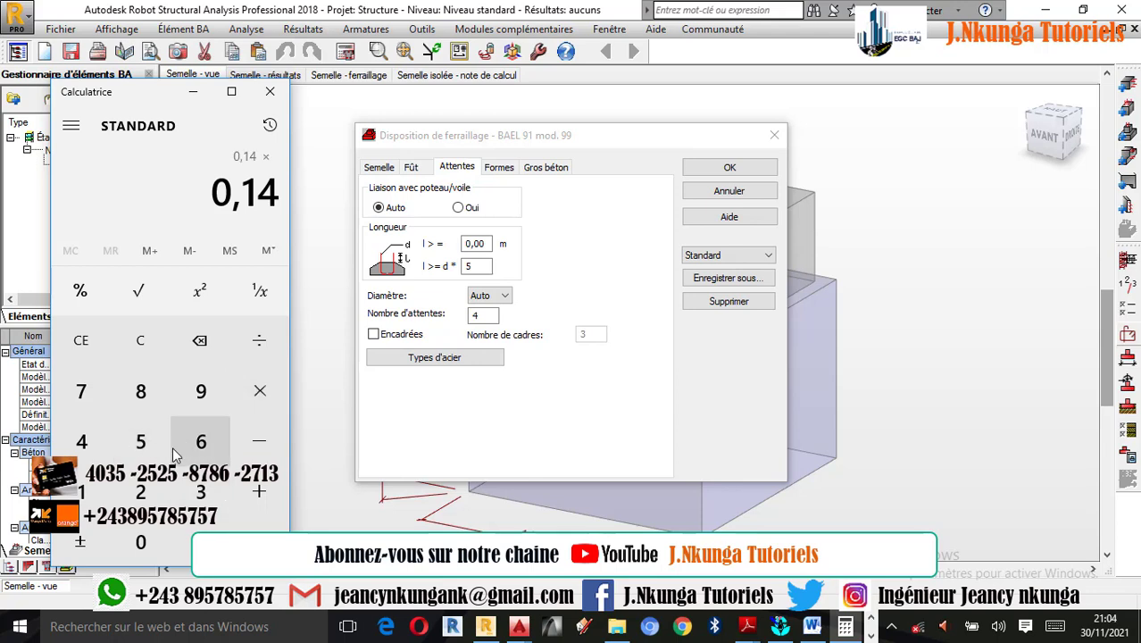
click(140, 441)
click(259, 526)
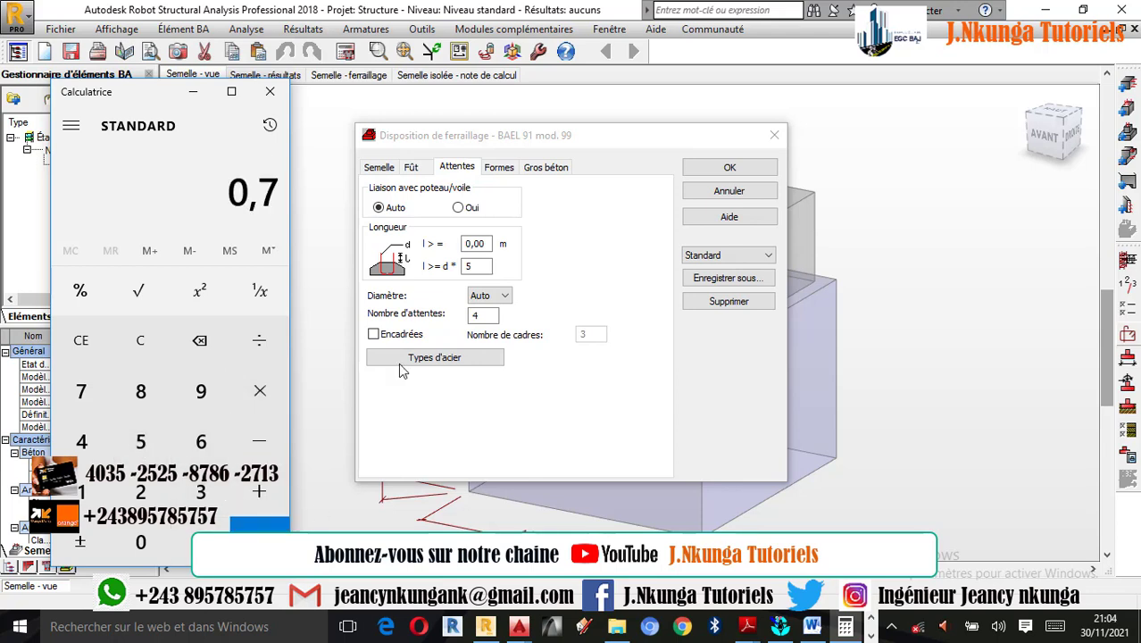
- Set the starter bars' minimum length to 0,7 m and accept the reinforcement layout after reviewing the bar shapes and mass concrete settings
click(482, 244)
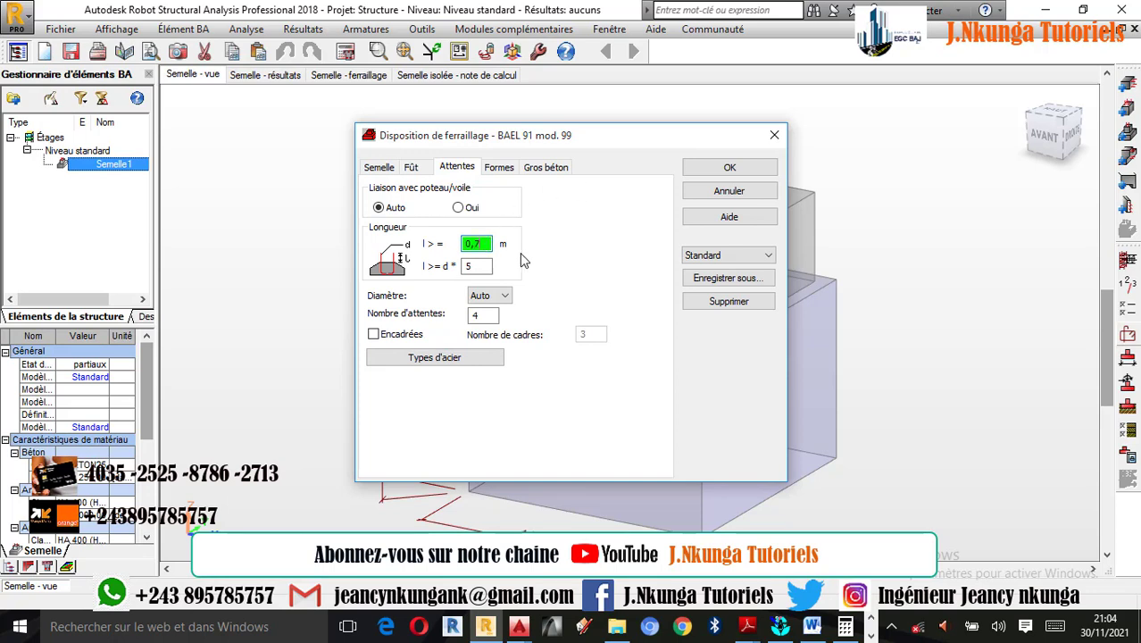
click(500, 169)
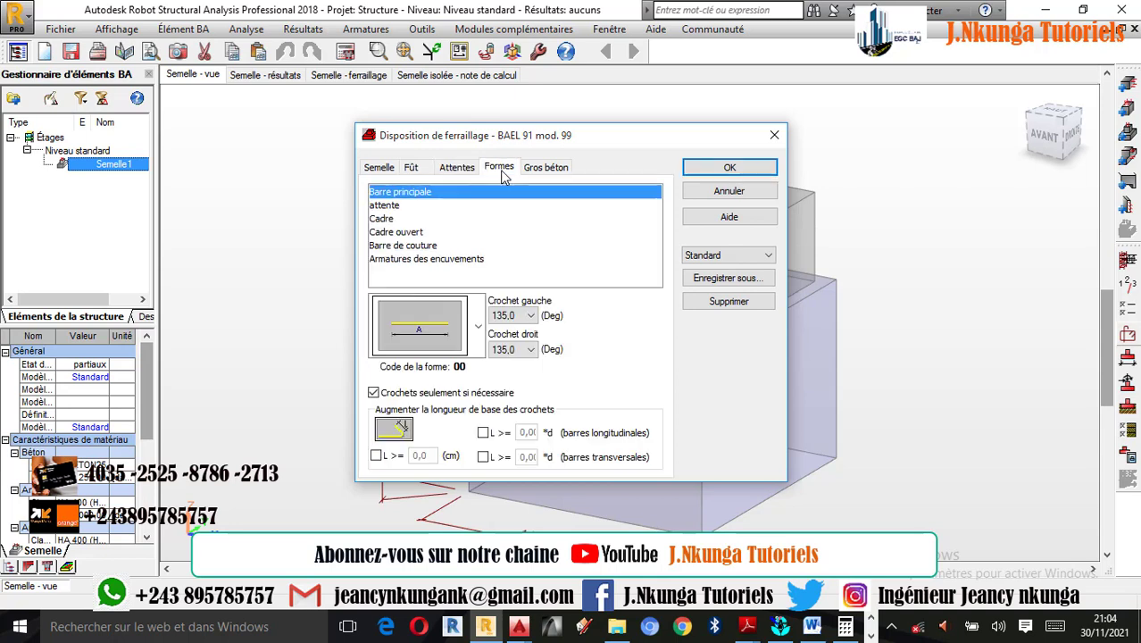
click(527, 318)
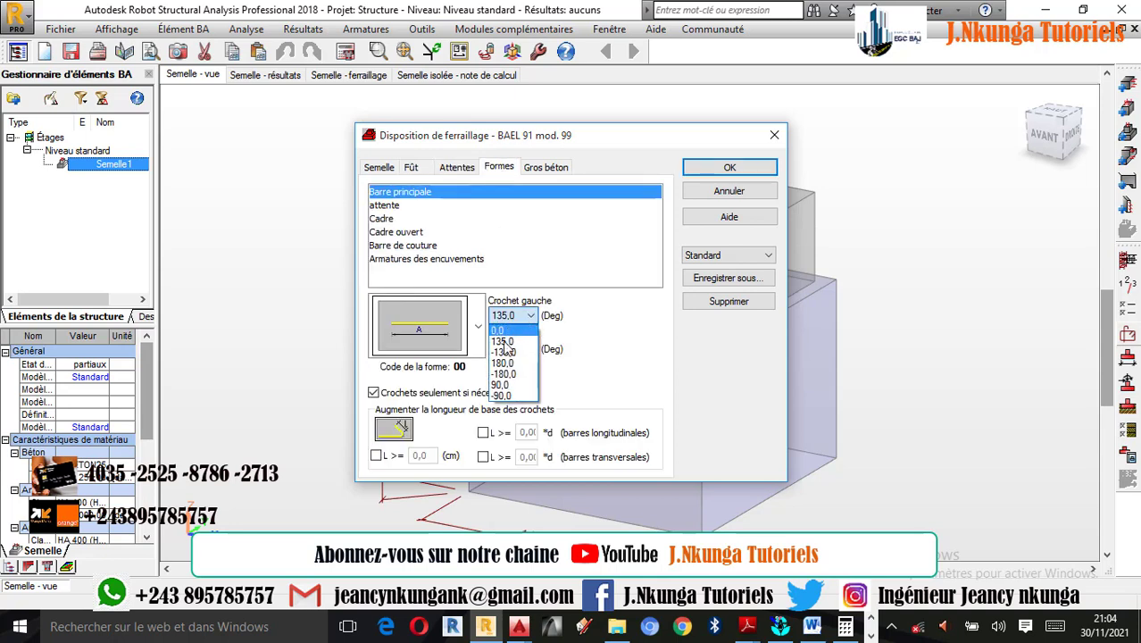
click(587, 341)
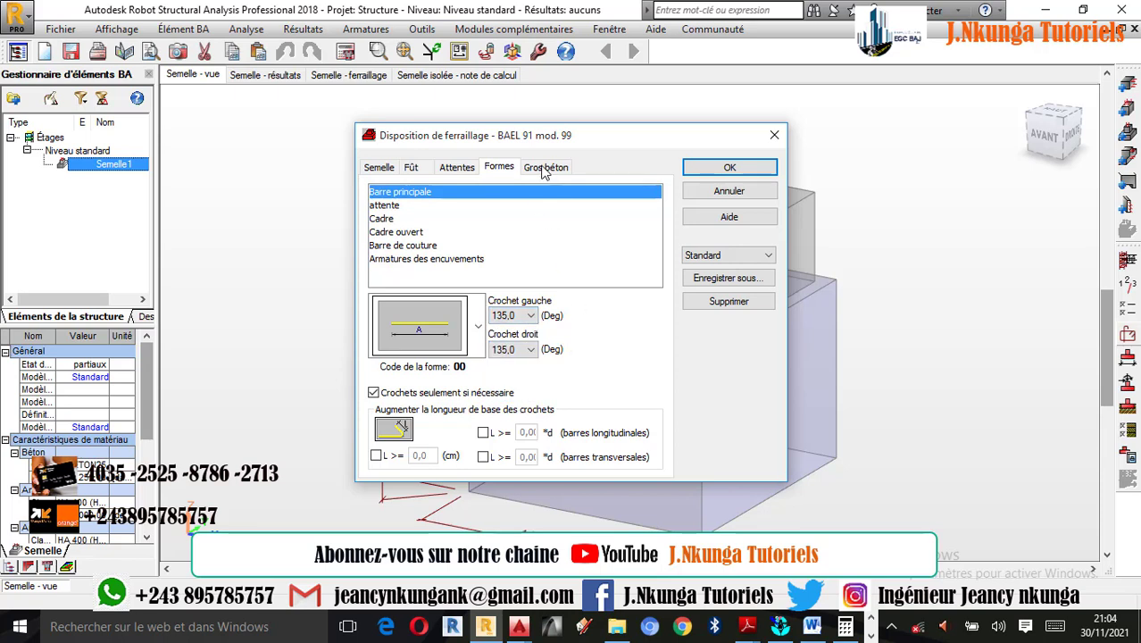
click(545, 167)
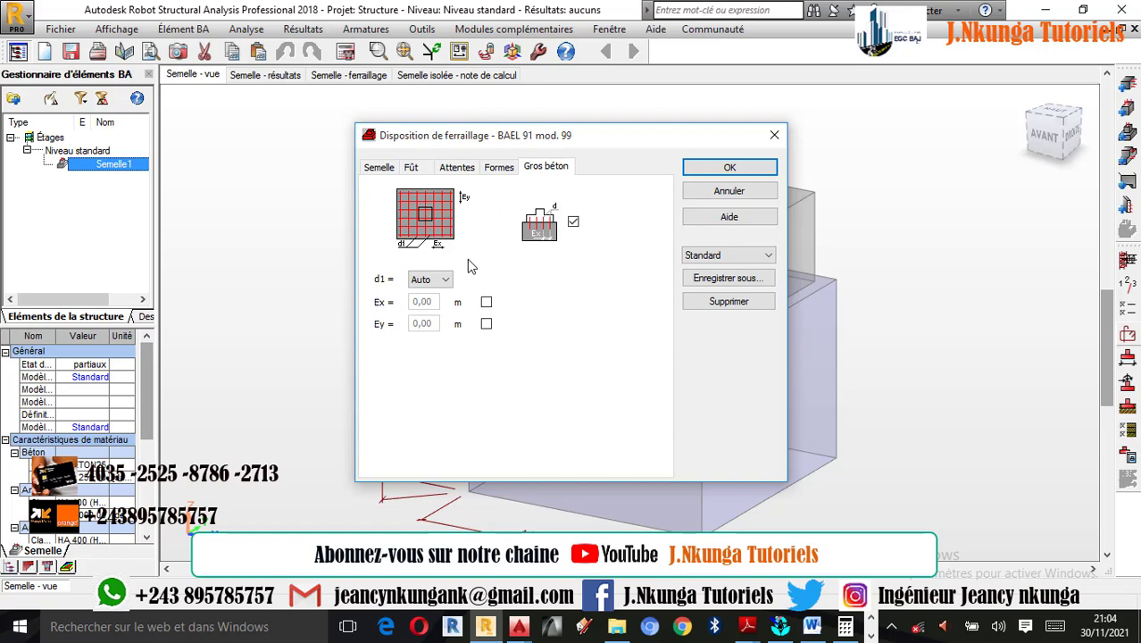
click(719, 168)
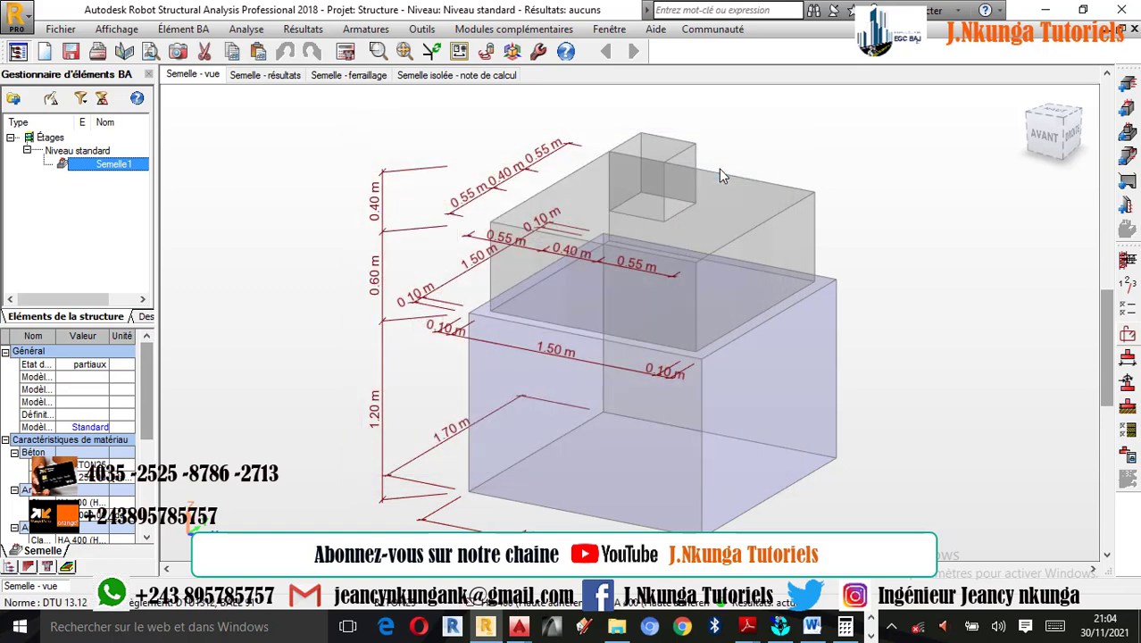
- In the drawing parameters, add number + diameter, length and spacing to the bar descriptions, and describe longitudinal bars in the section
click(347, 52)
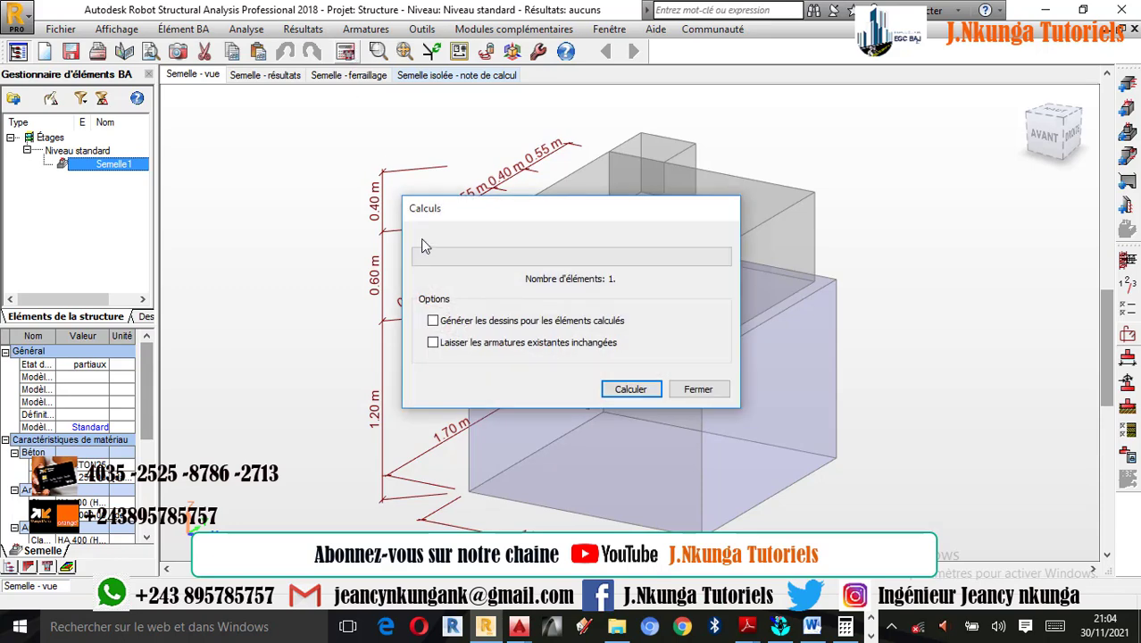
click(699, 389)
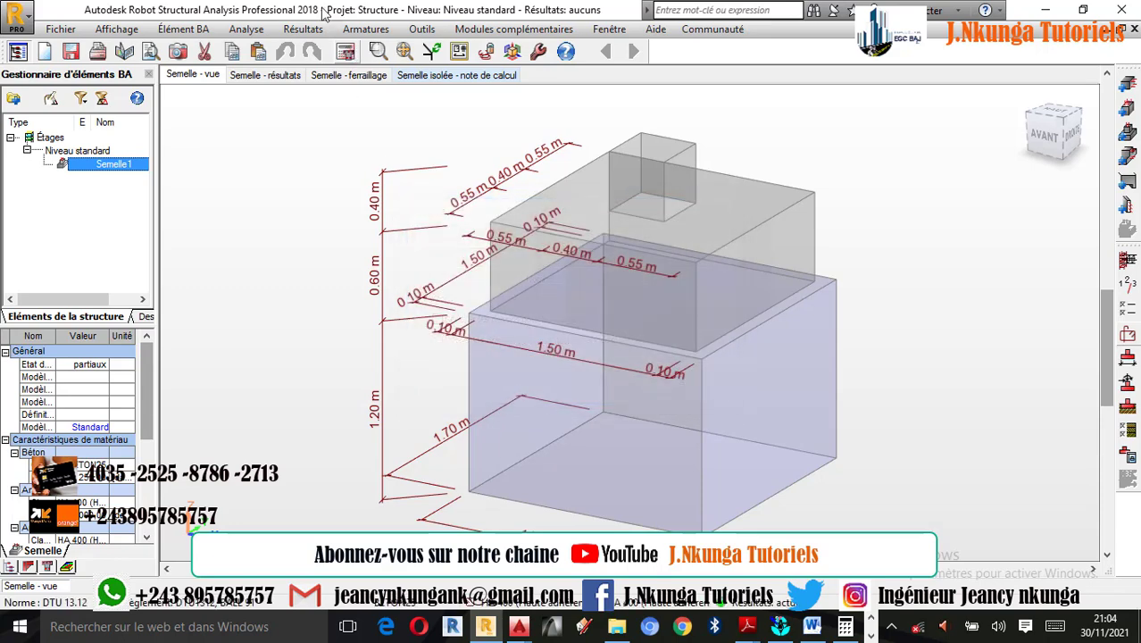
click(246, 29)
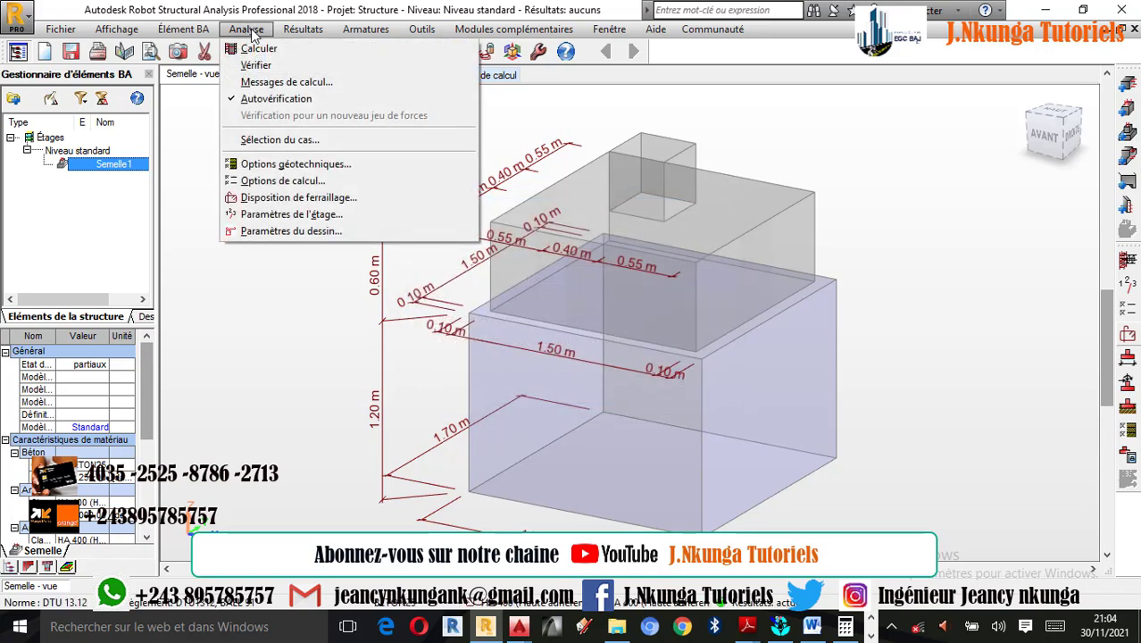
click(299, 230)
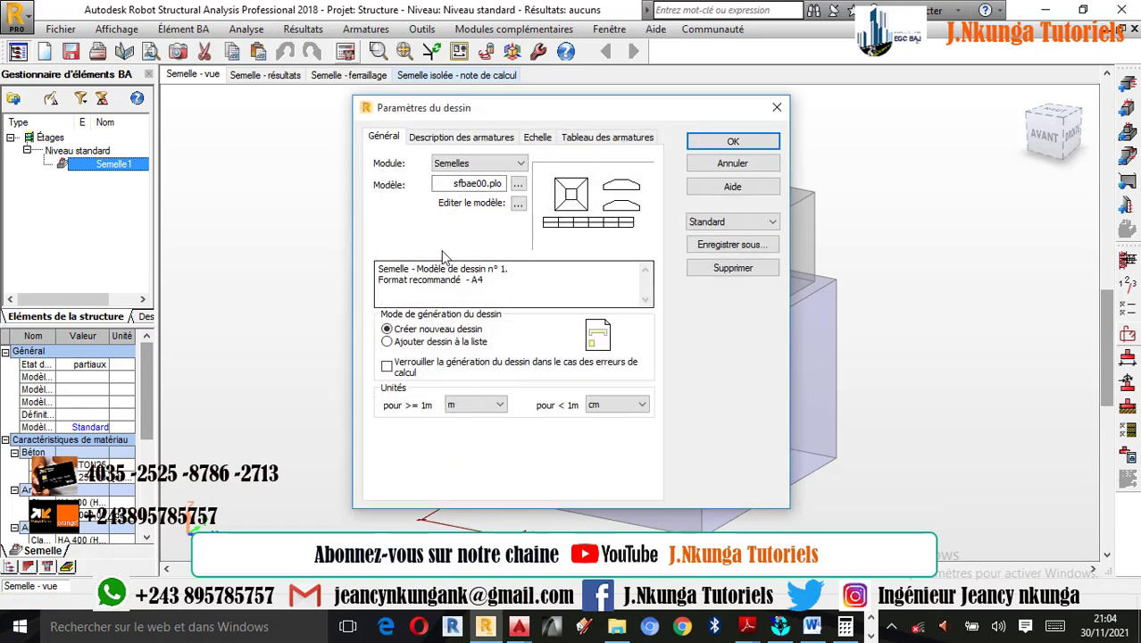
click(436, 140)
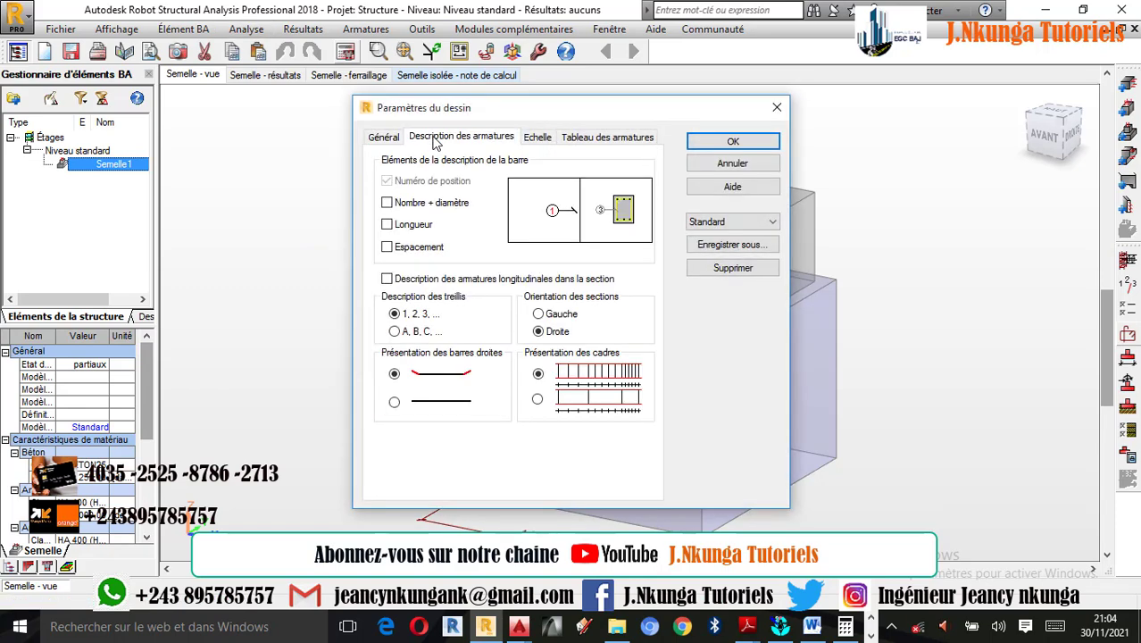
click(401, 205)
click(403, 228)
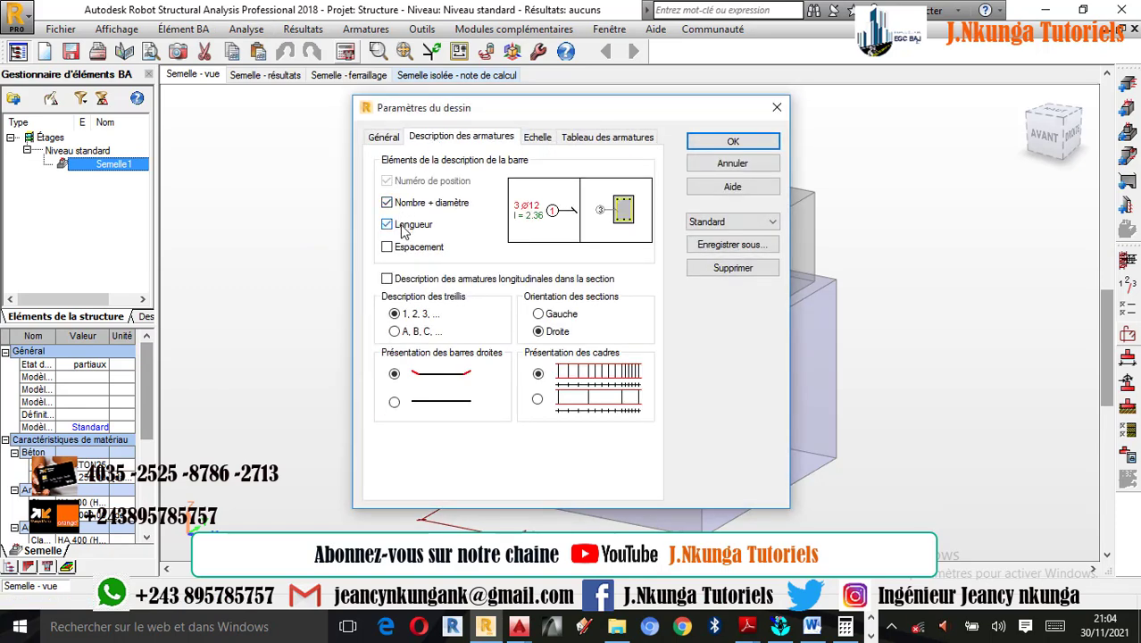
click(416, 250)
click(411, 280)
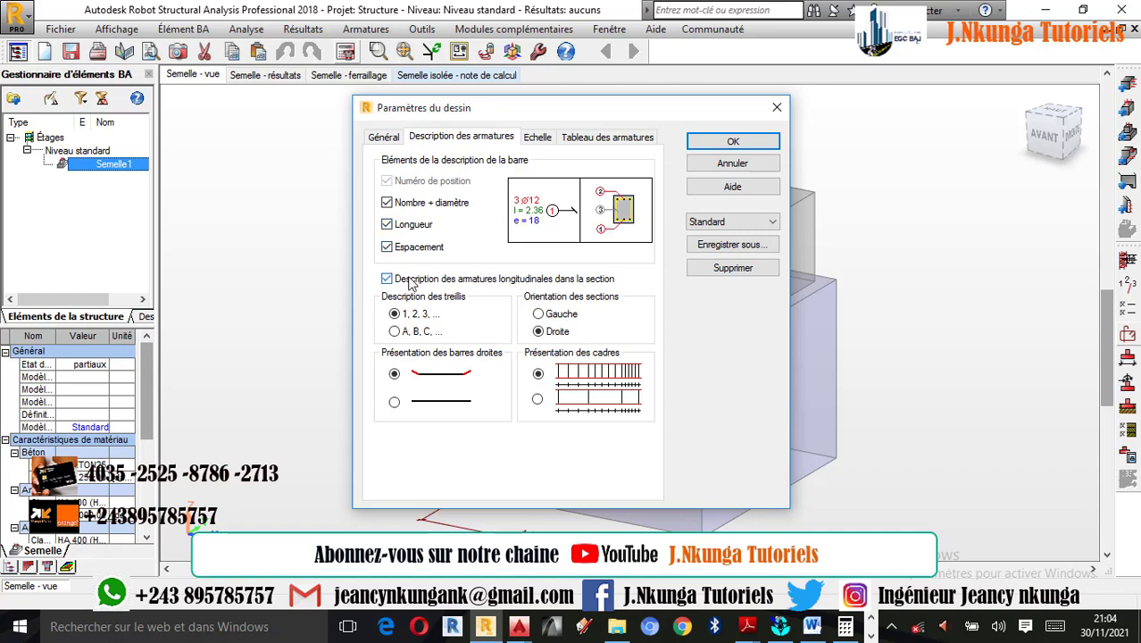
- Include the number of pieces and the steel type in the drawing's reinforcement table, and accept the drawing parameters
click(594, 140)
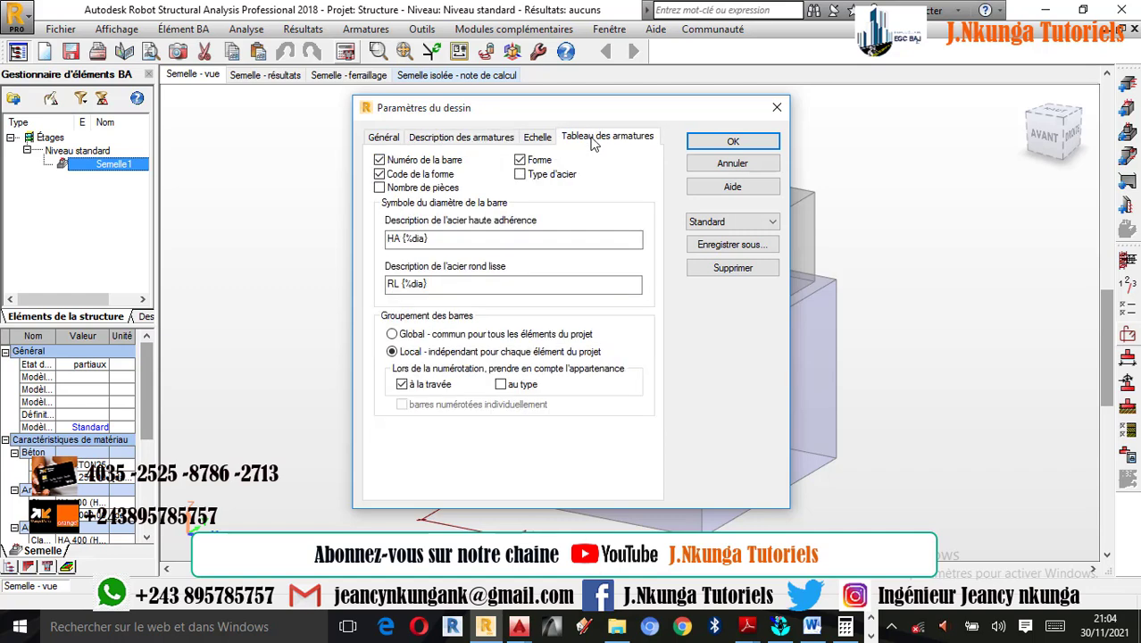
click(423, 189)
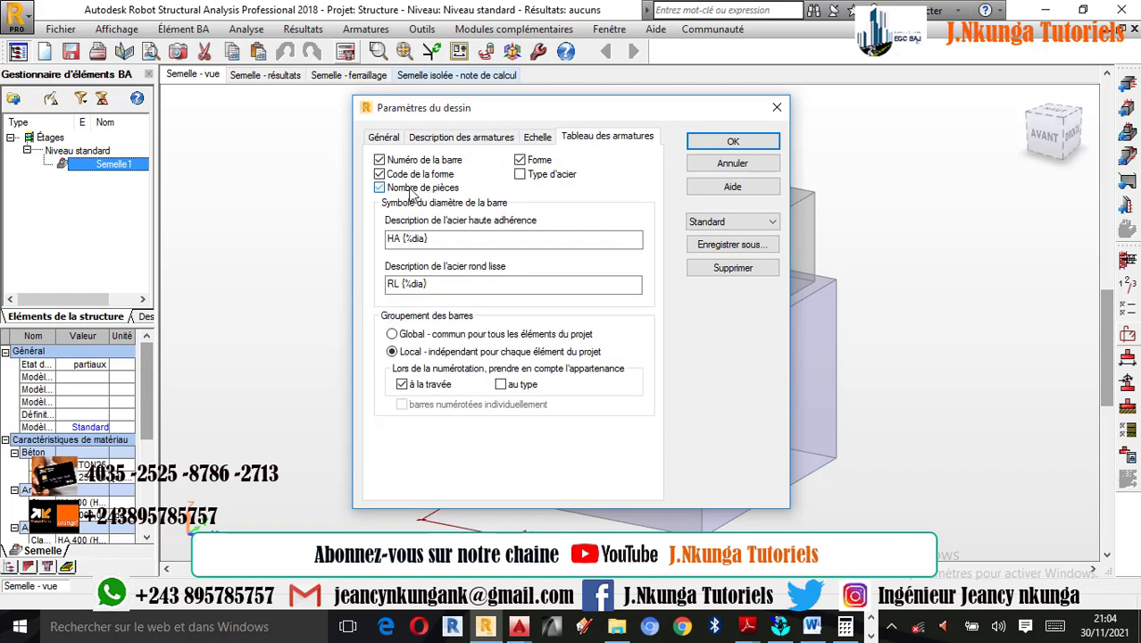
click(521, 175)
click(717, 143)
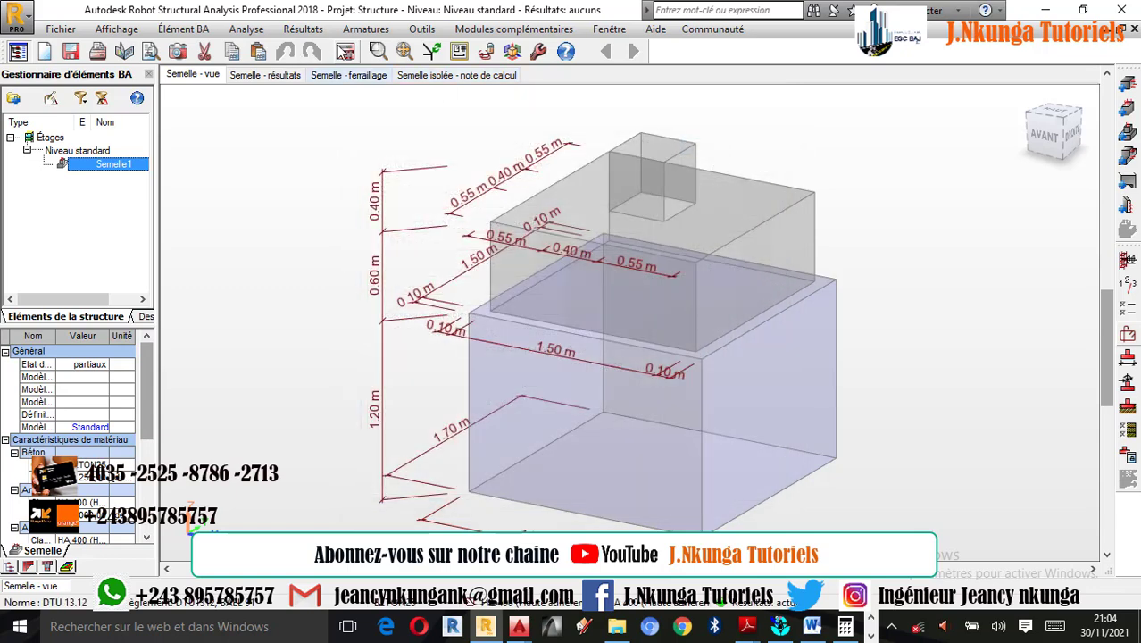
- Run the footing calculation and examine the X-X and Y-Y sections on the generated reinforcement drawing
click(344, 51)
click(632, 390)
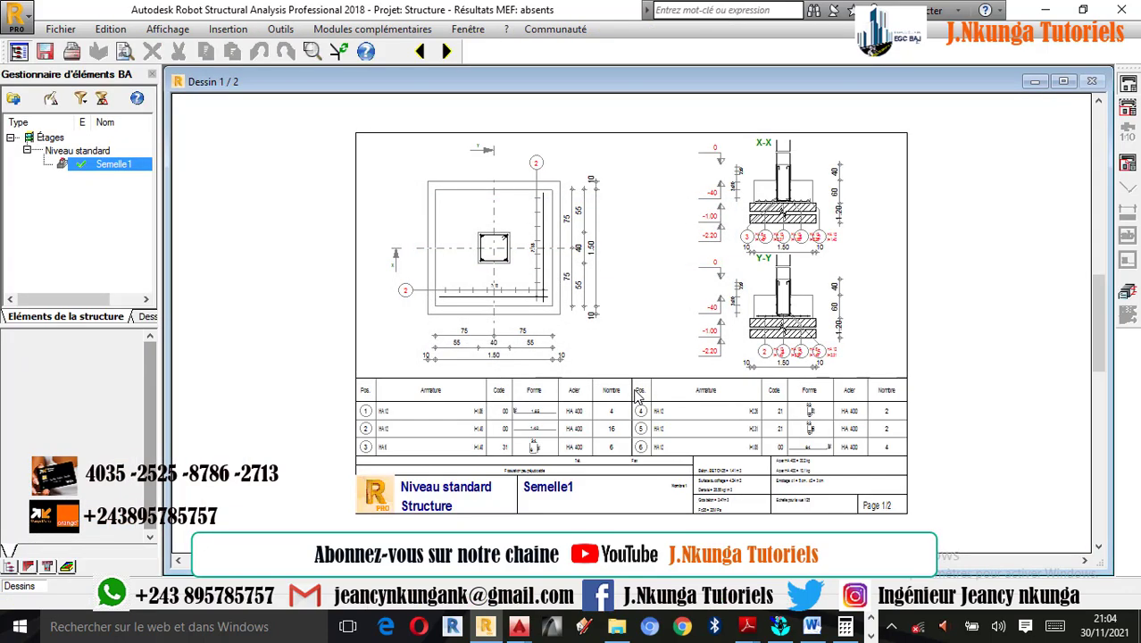
scroll(778, 325, up, 5)
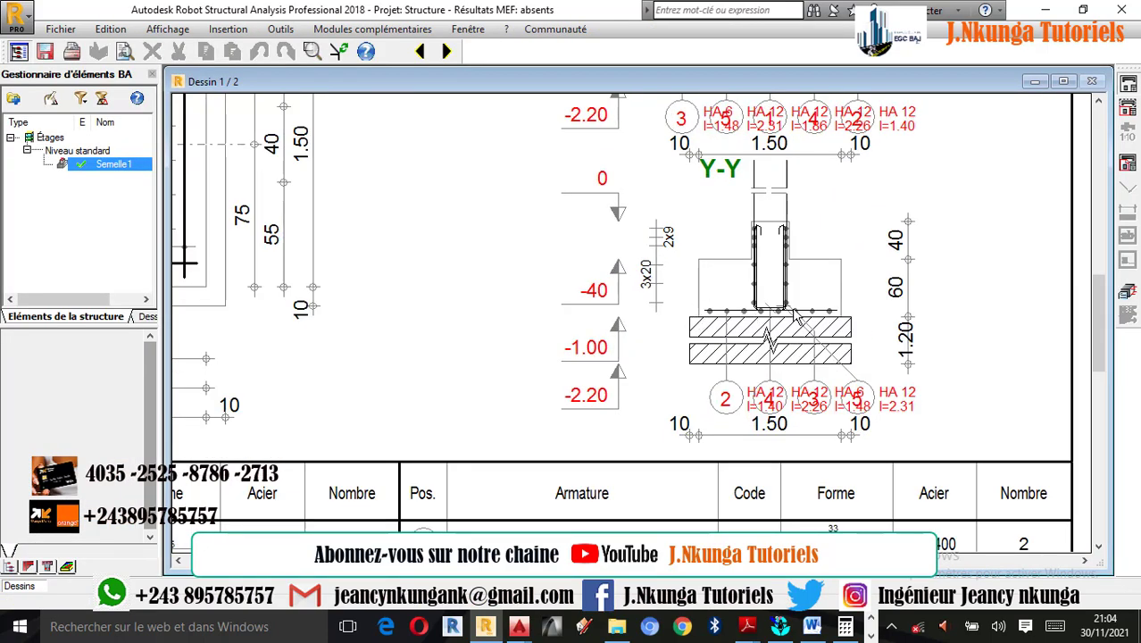
scroll(826, 321, up, 1)
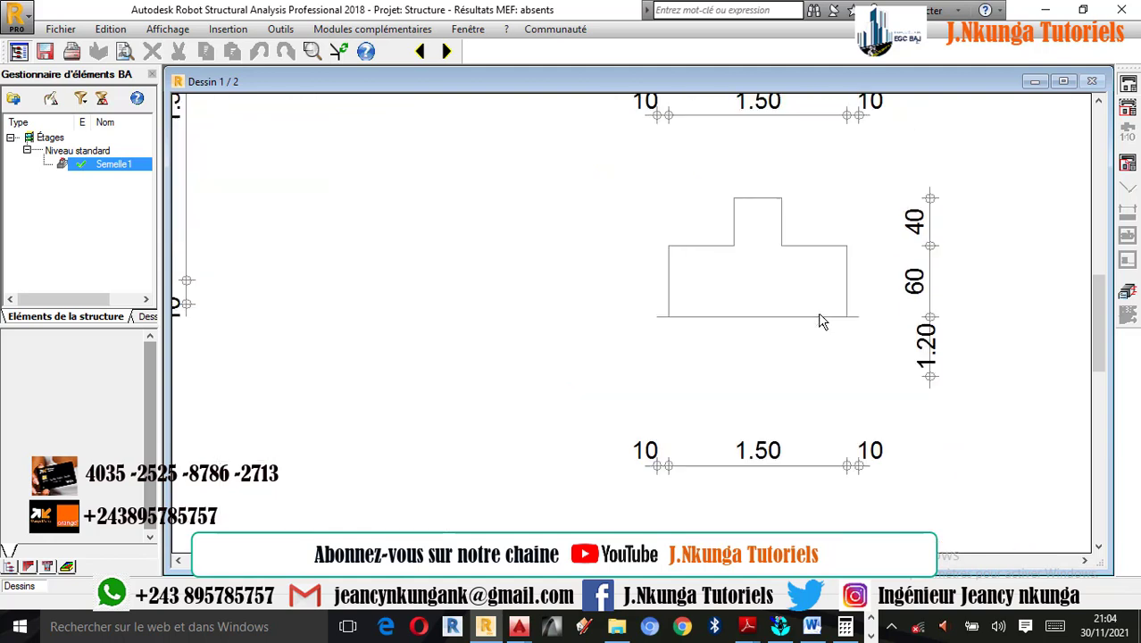
scroll(811, 331, down, 3)
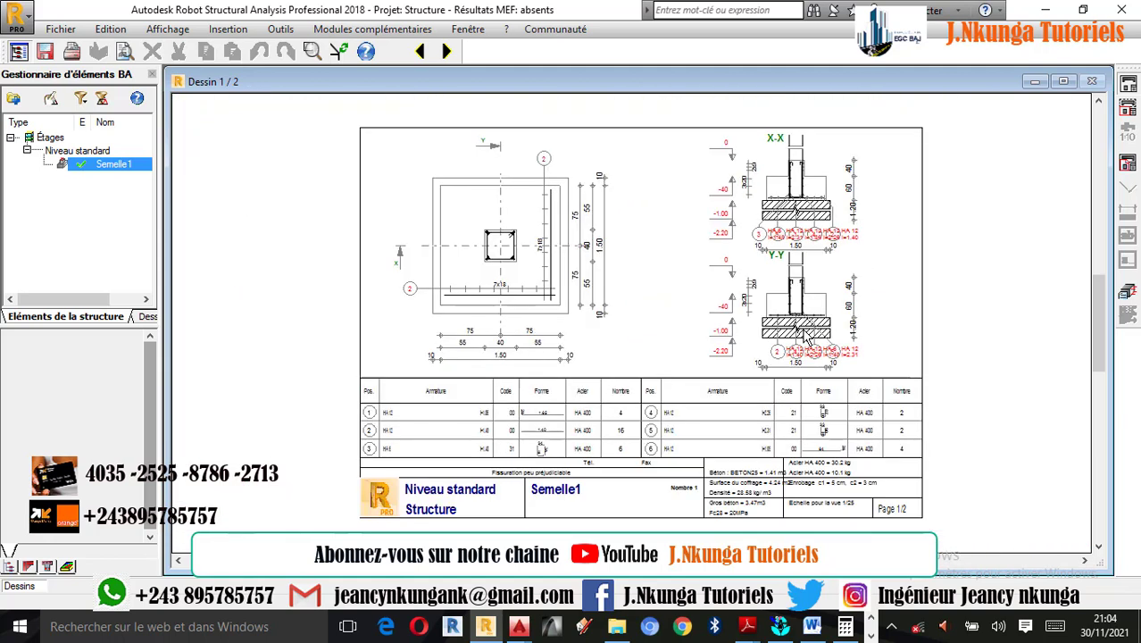
scroll(818, 186, up, 2)
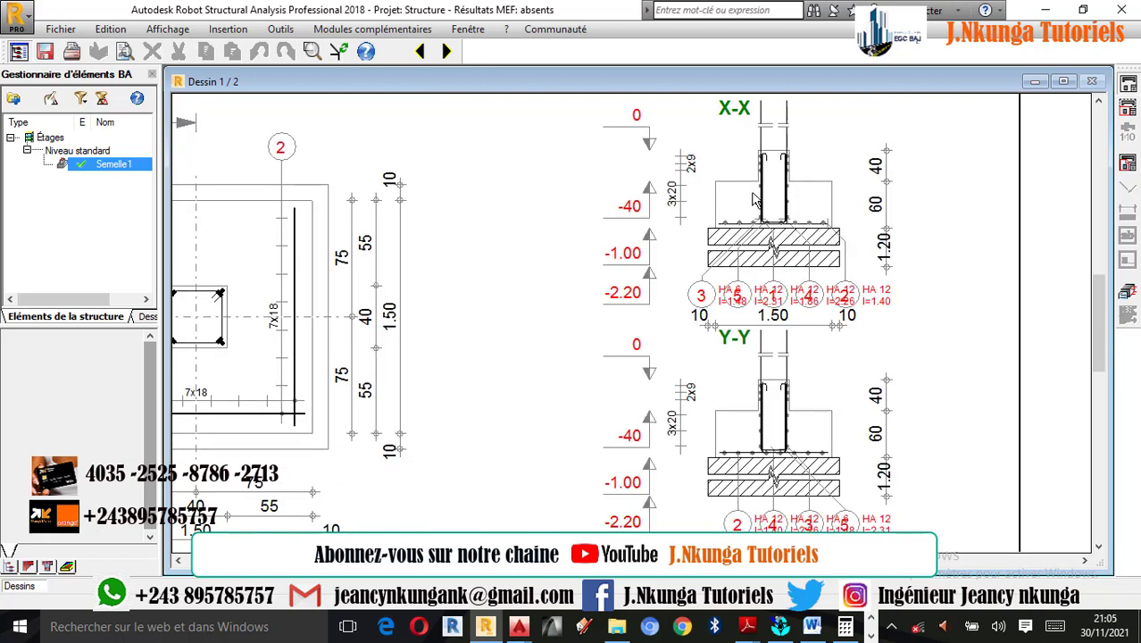
- Return from the drawing to the footing model, show its reinforcement and close the reinforcement table
click(1133, 292)
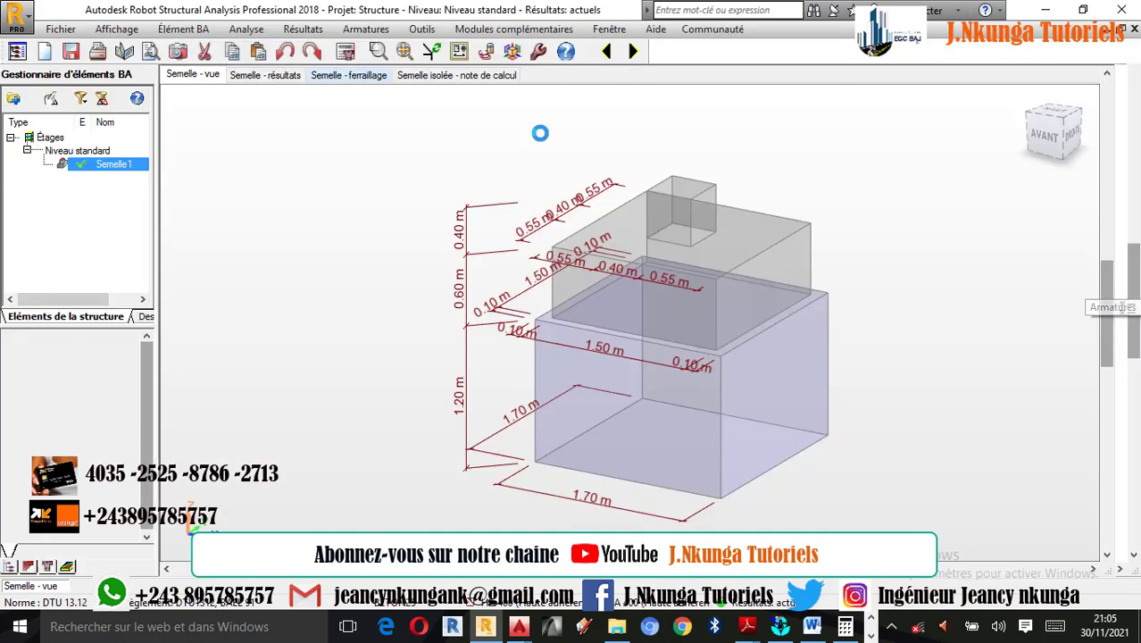
click(357, 79)
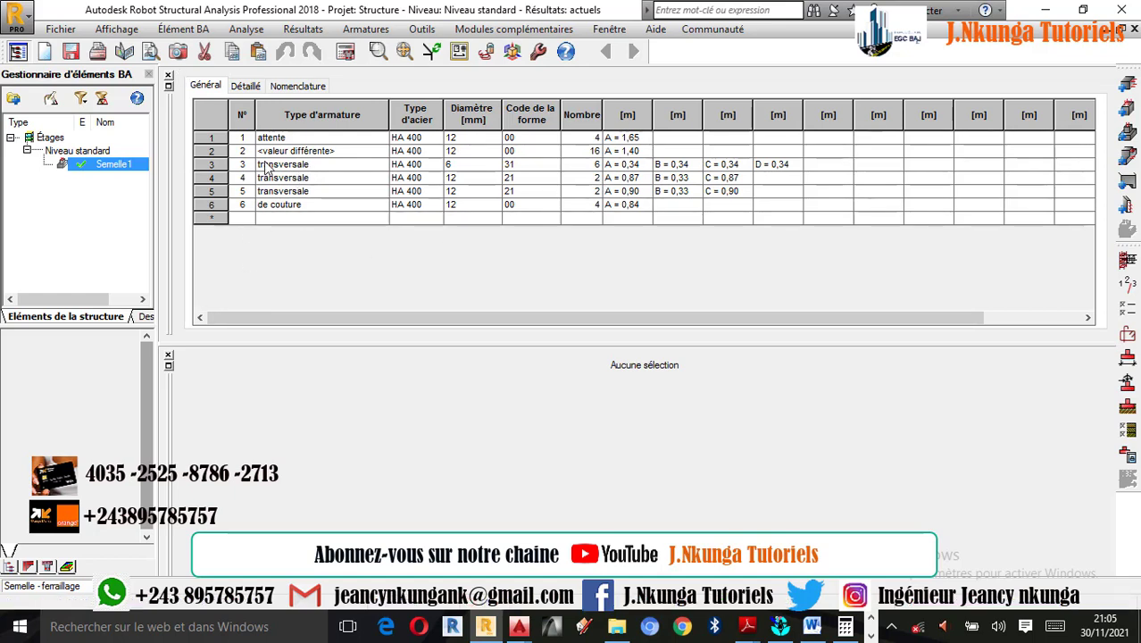
click(170, 81)
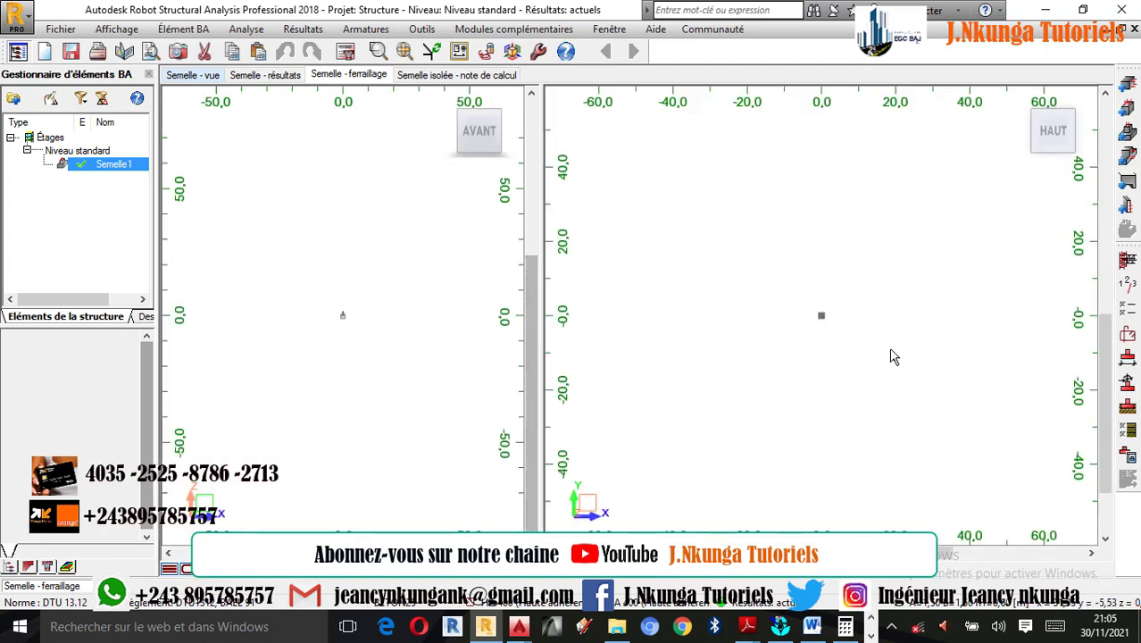
- Examine the footing's reinforcement in a 3D view and in the front elevation, including the mat, pier cage and starter bars
scroll(741, 280, up, 5)
scroll(710, 253, up, 4)
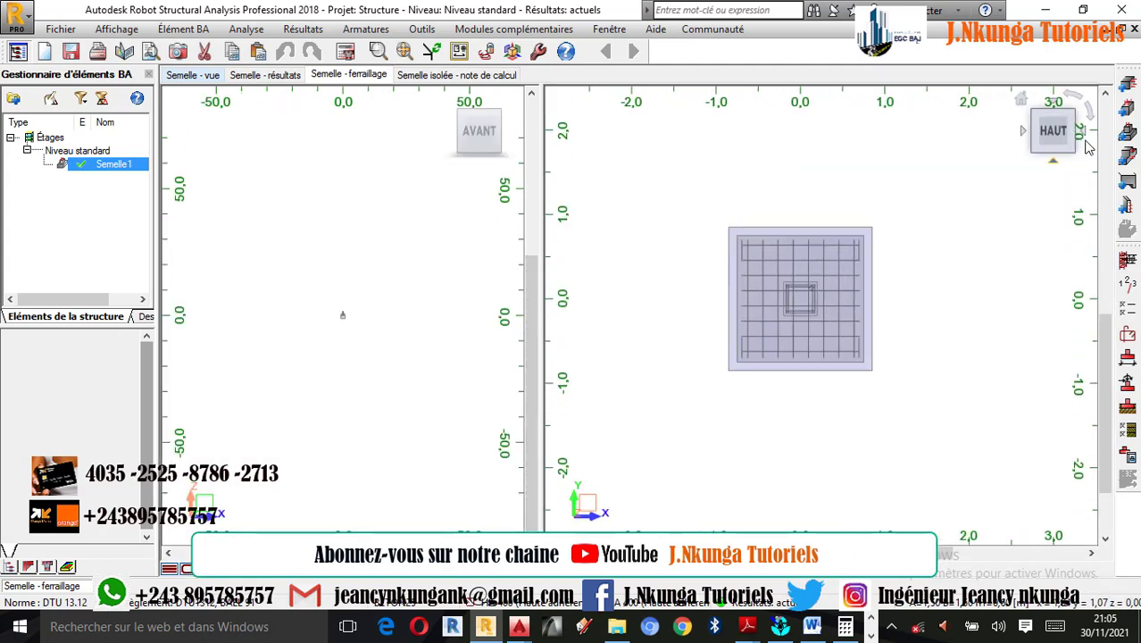
click(1019, 102)
scroll(892, 370, up, 1)
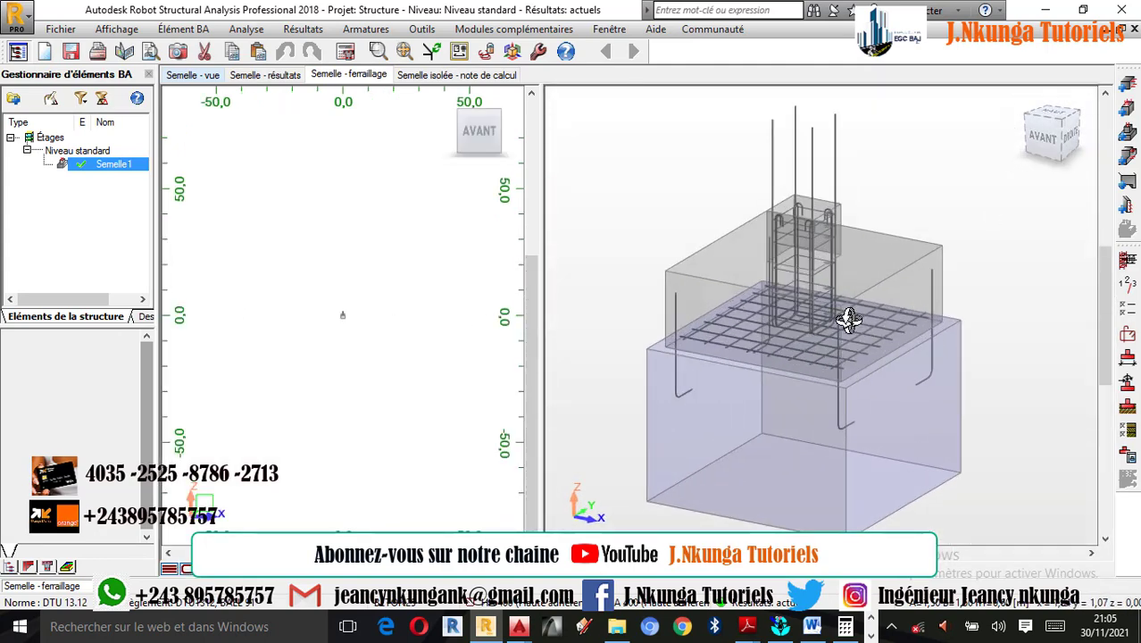
scroll(848, 321, up, 2)
scroll(848, 326, down, 2)
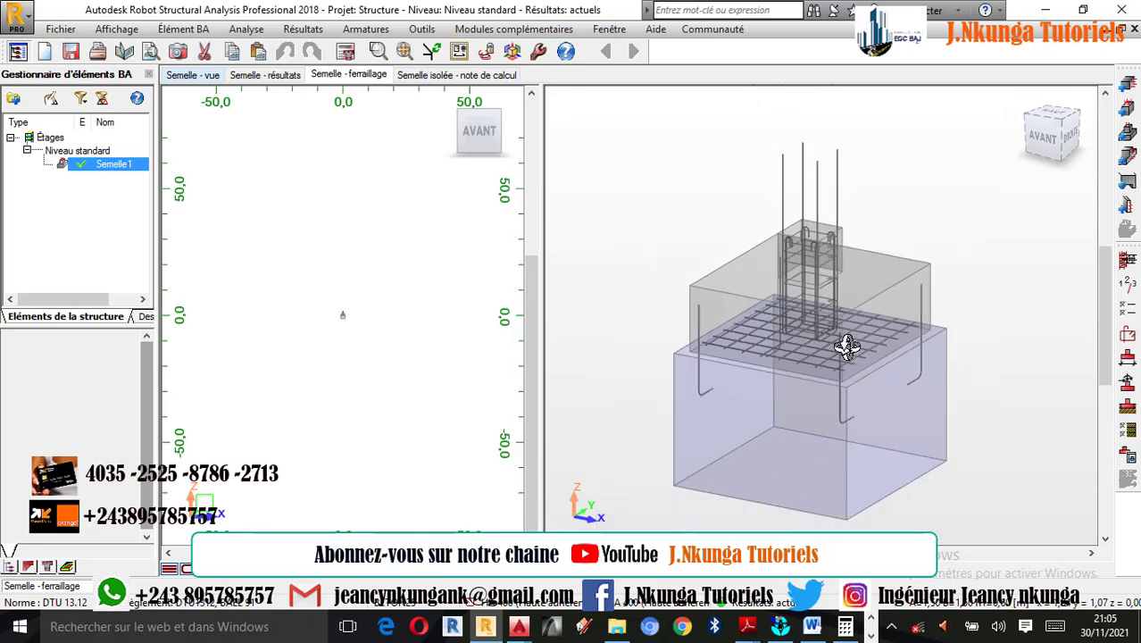
scroll(355, 326, up, 3)
scroll(341, 326, up, 5)
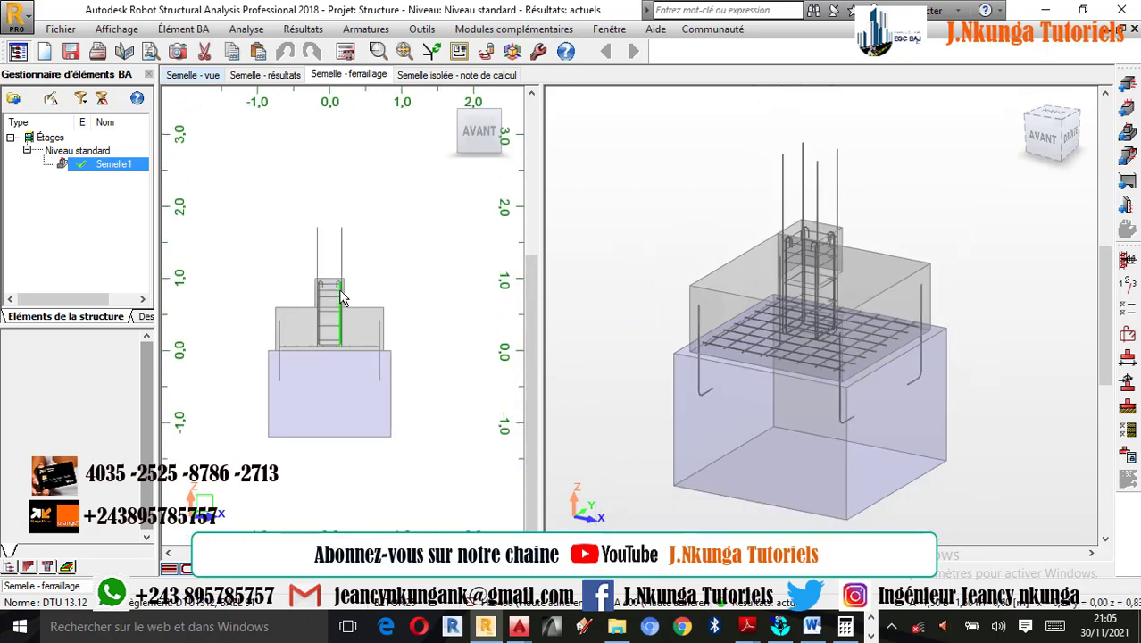
scroll(332, 261, up, 1)
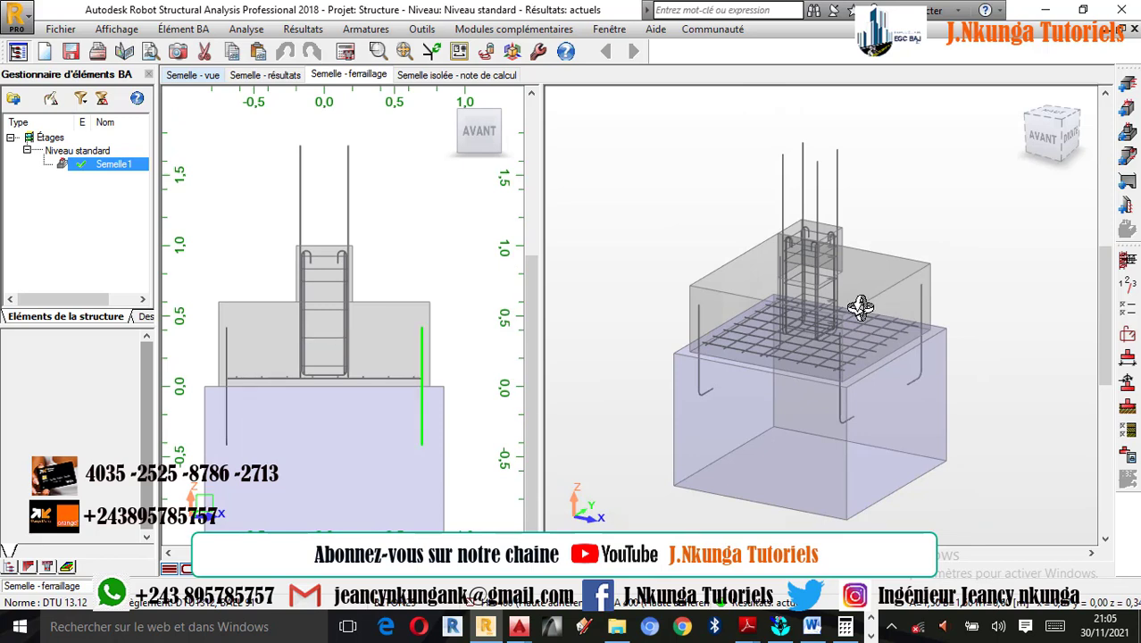
scroll(834, 319, up, 1)
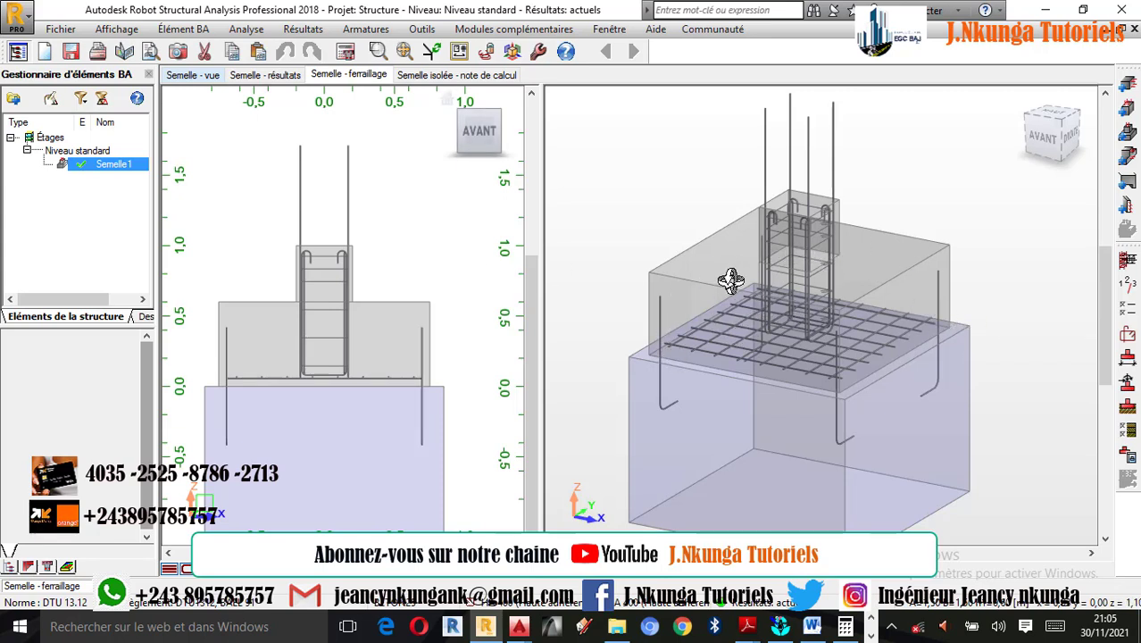
- Enable upper reinforcement in the footing's advanced reinforcement options, with a bar diameter of 12 for both layer 1 and layer 2
click(1127, 335)
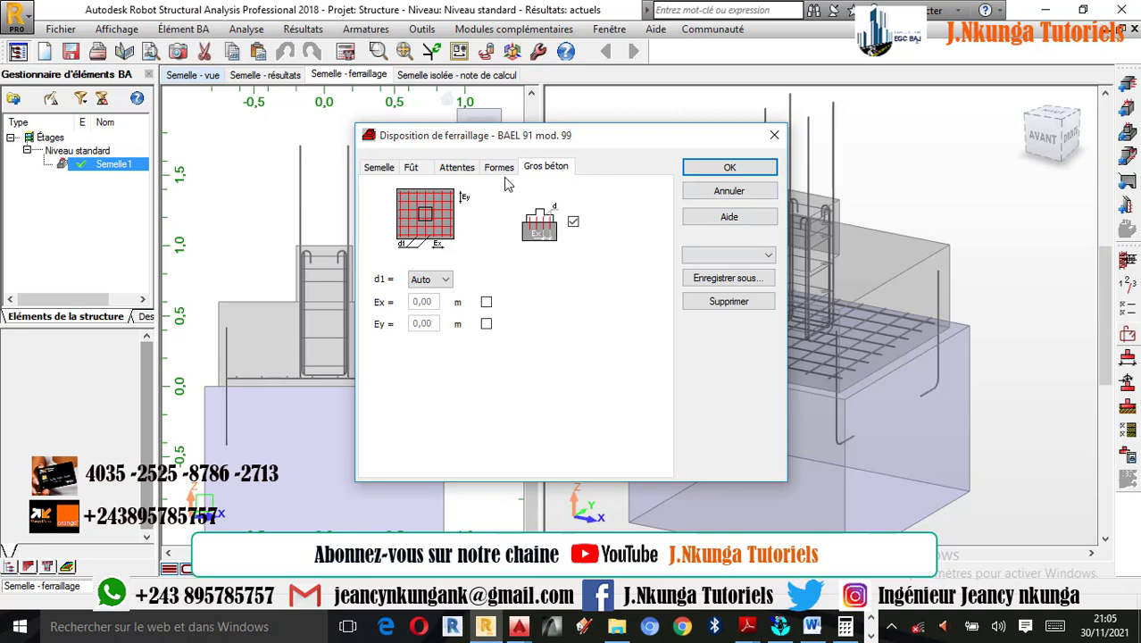
click(380, 169)
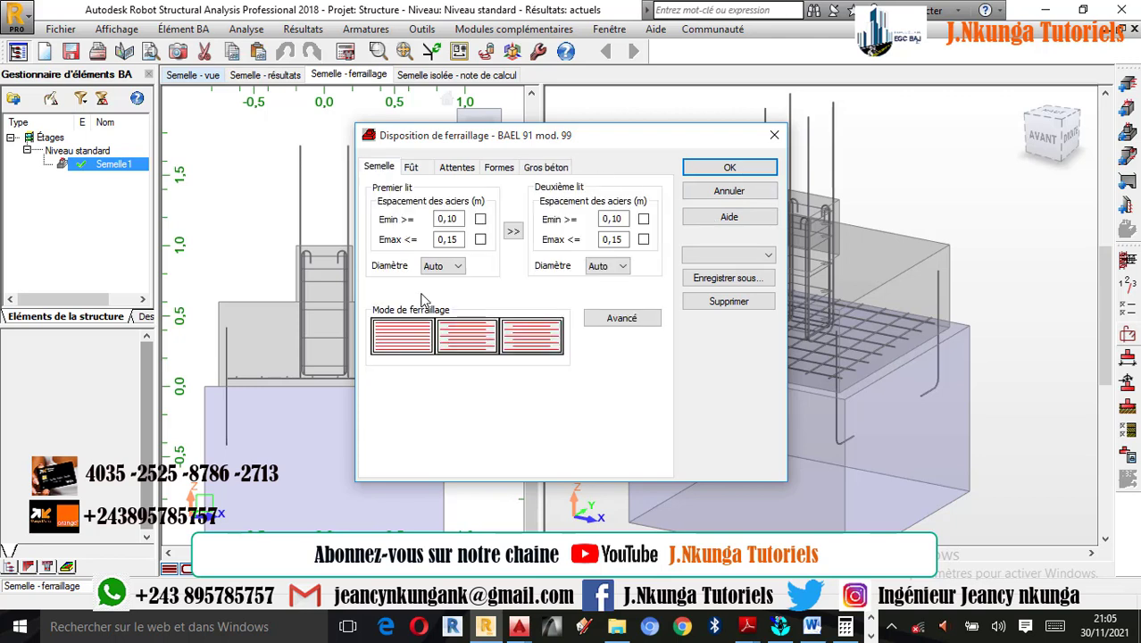
click(622, 320)
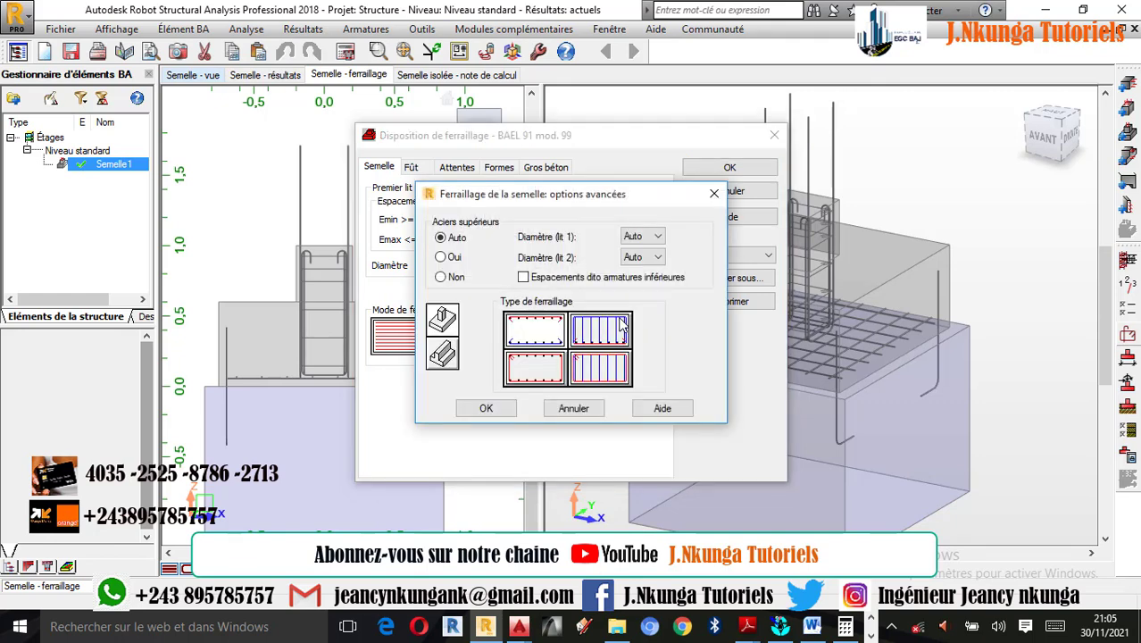
click(449, 259)
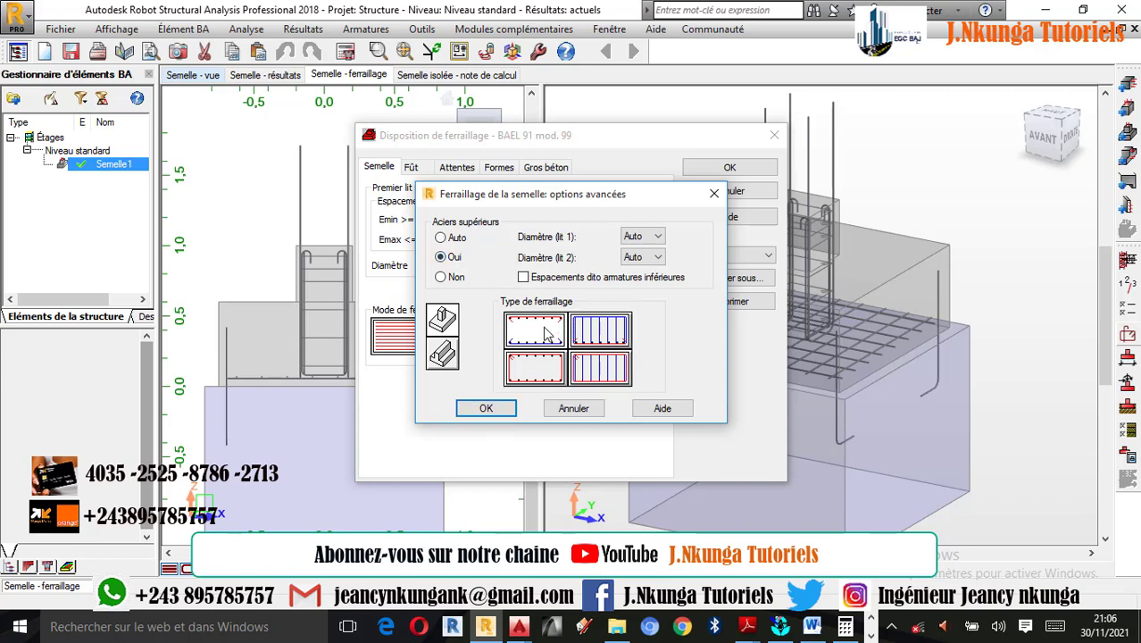
click(639, 240)
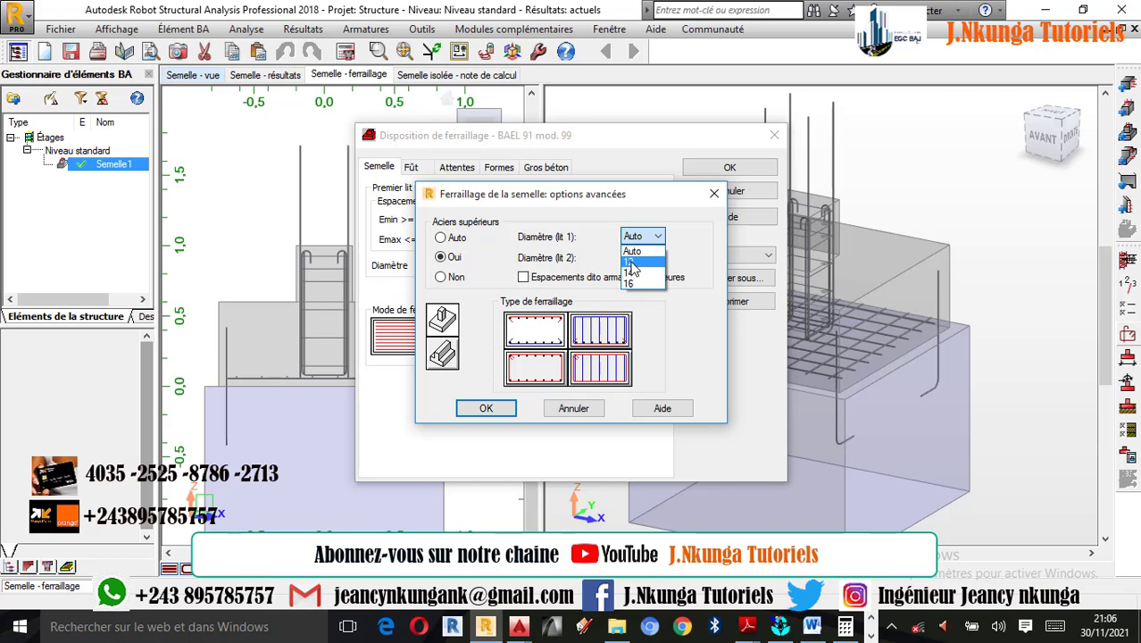
click(632, 266)
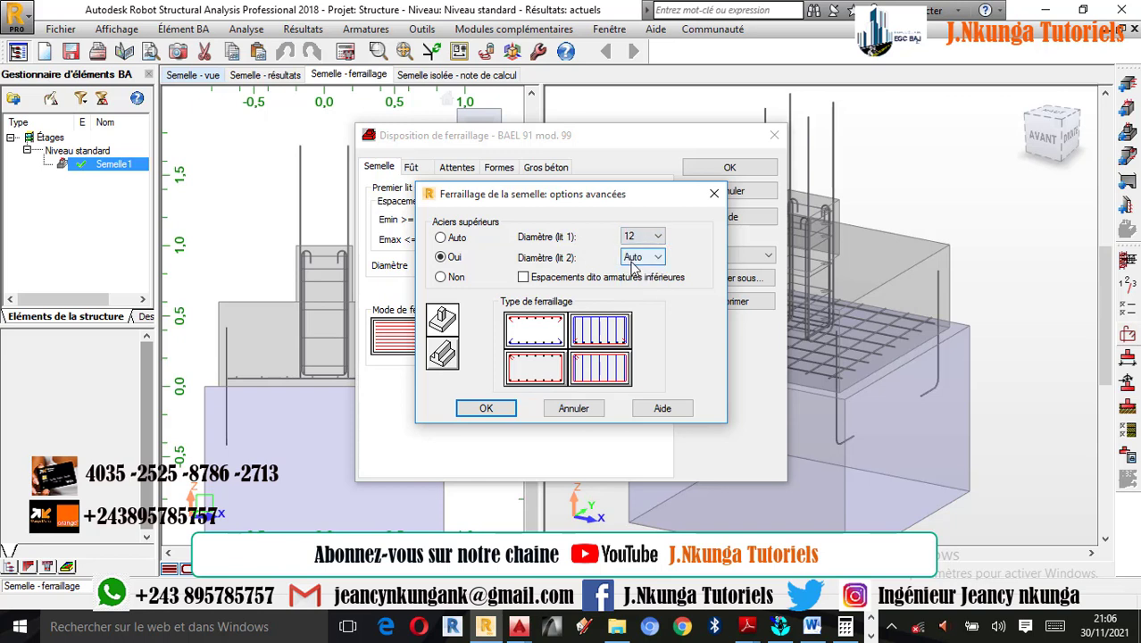
click(643, 260)
click(634, 283)
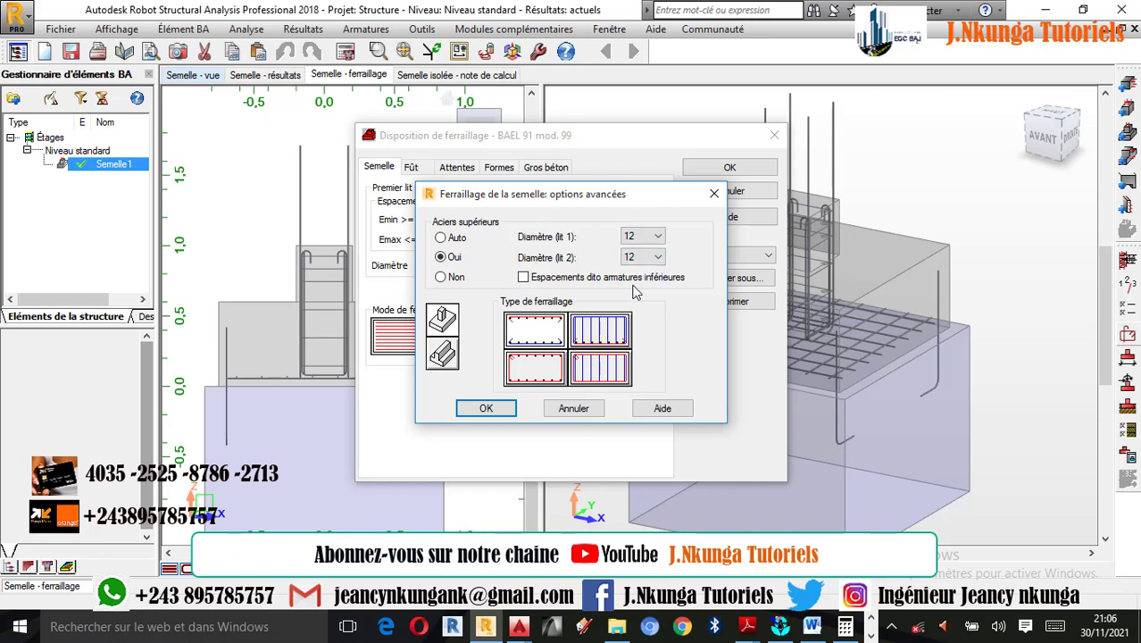
click(487, 410)
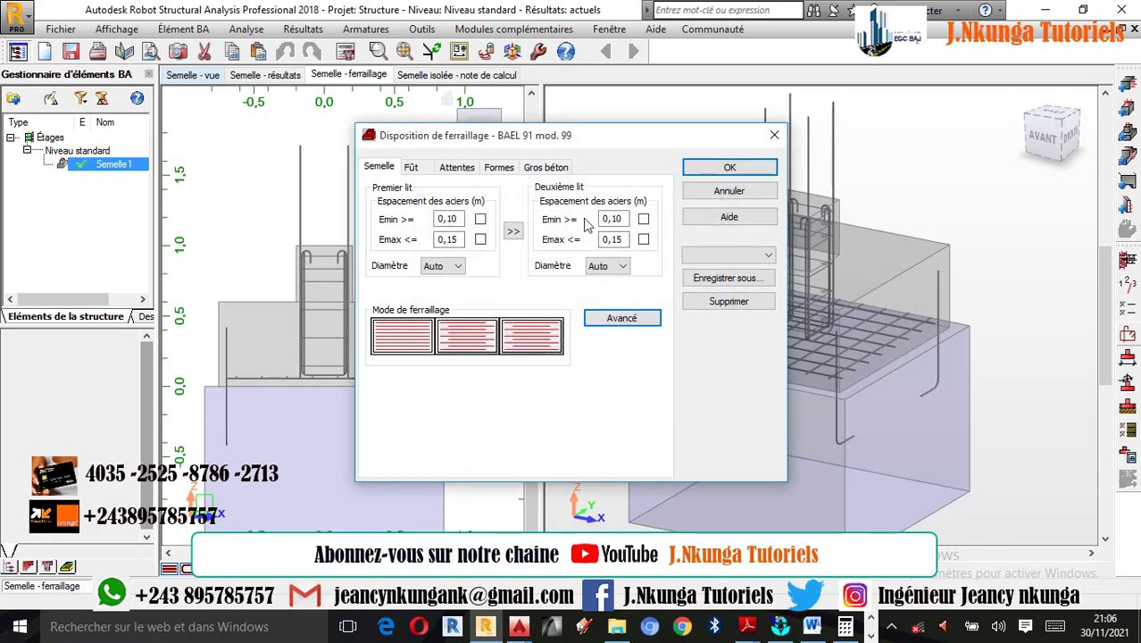
- Set the main bar's hooks to 90° at both ends, unrestricted to cases of necessity, with a 5 cm minimum base length, and accept the layout
click(499, 169)
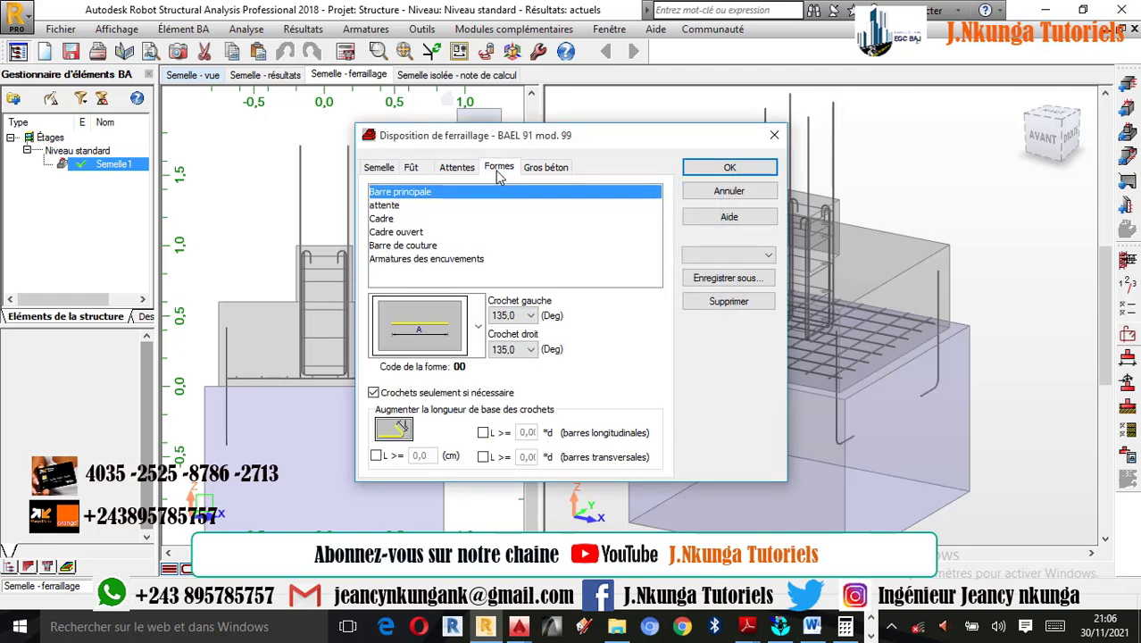
click(530, 316)
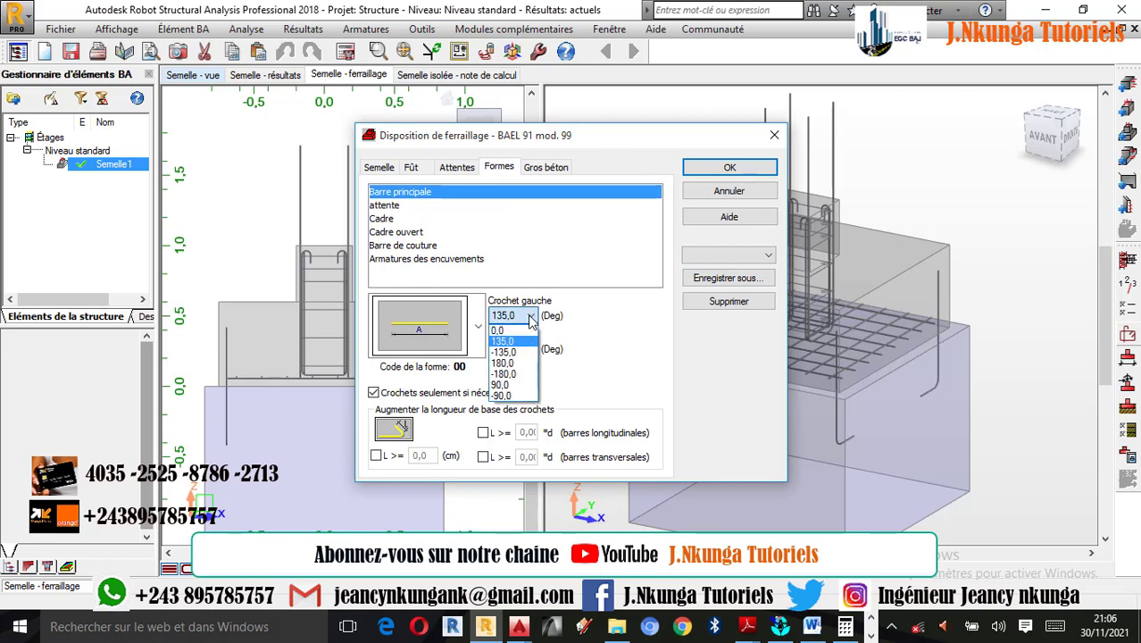
click(501, 385)
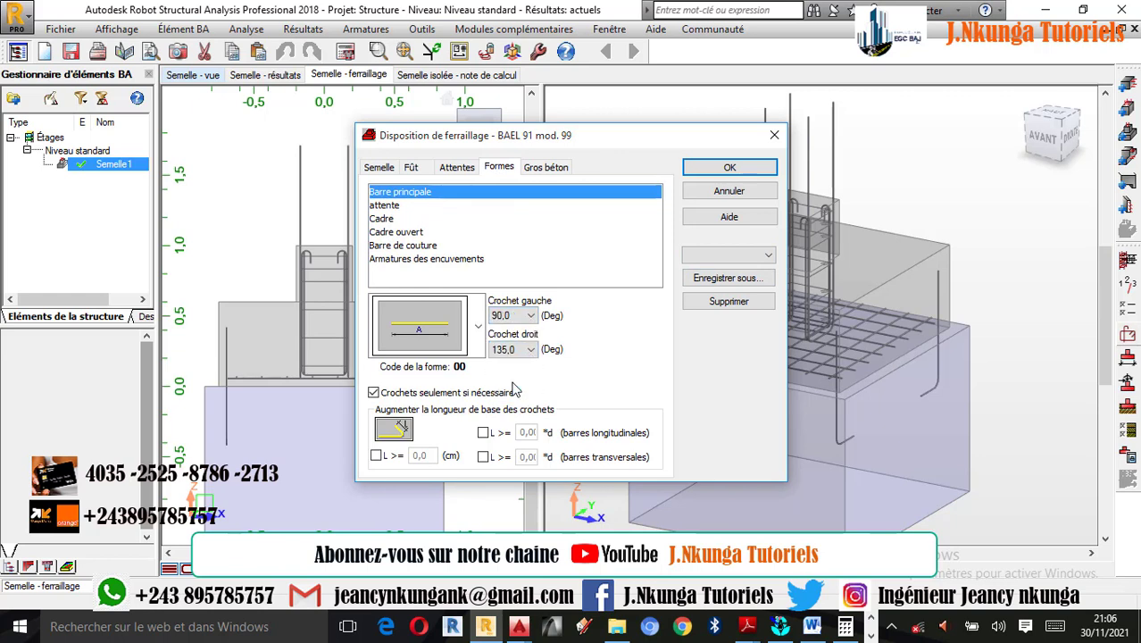
click(528, 349)
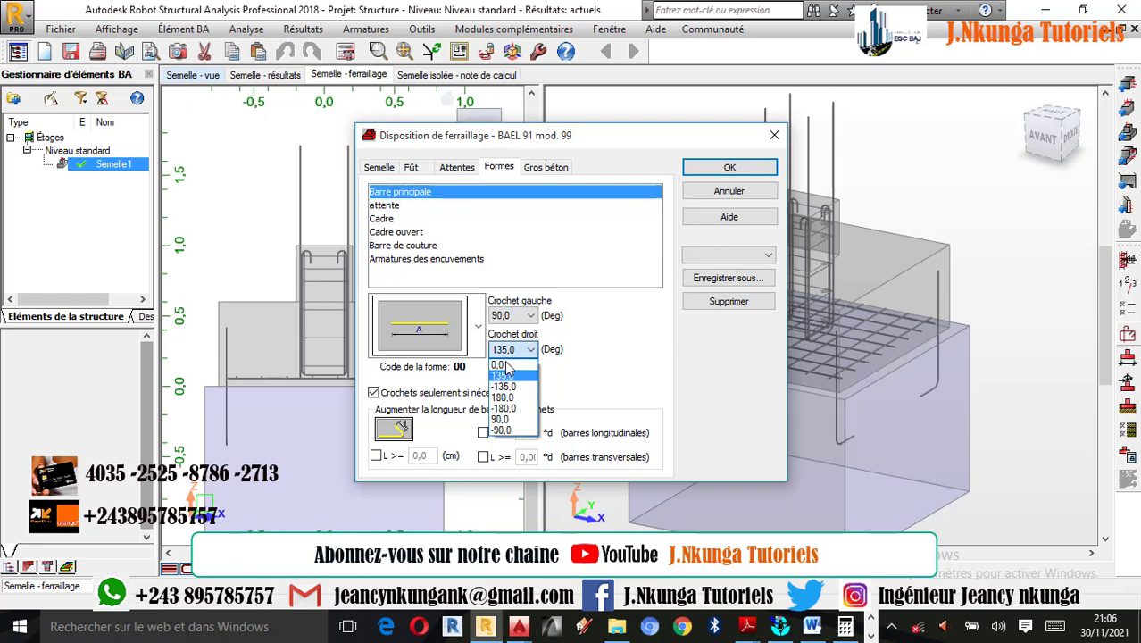
click(509, 416)
click(373, 393)
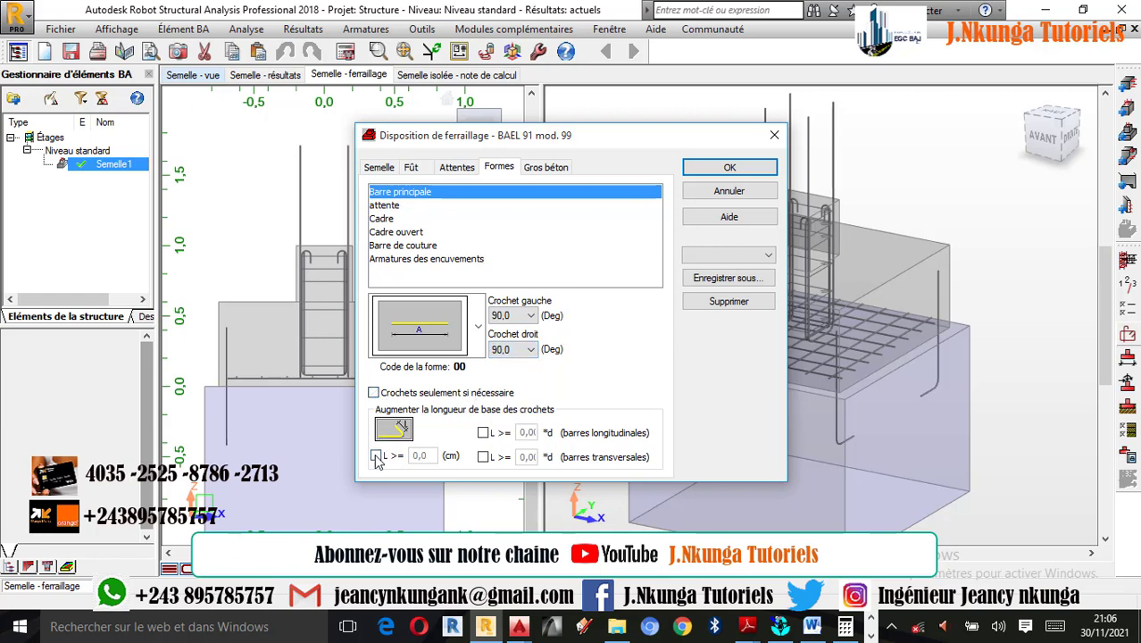
click(376, 456)
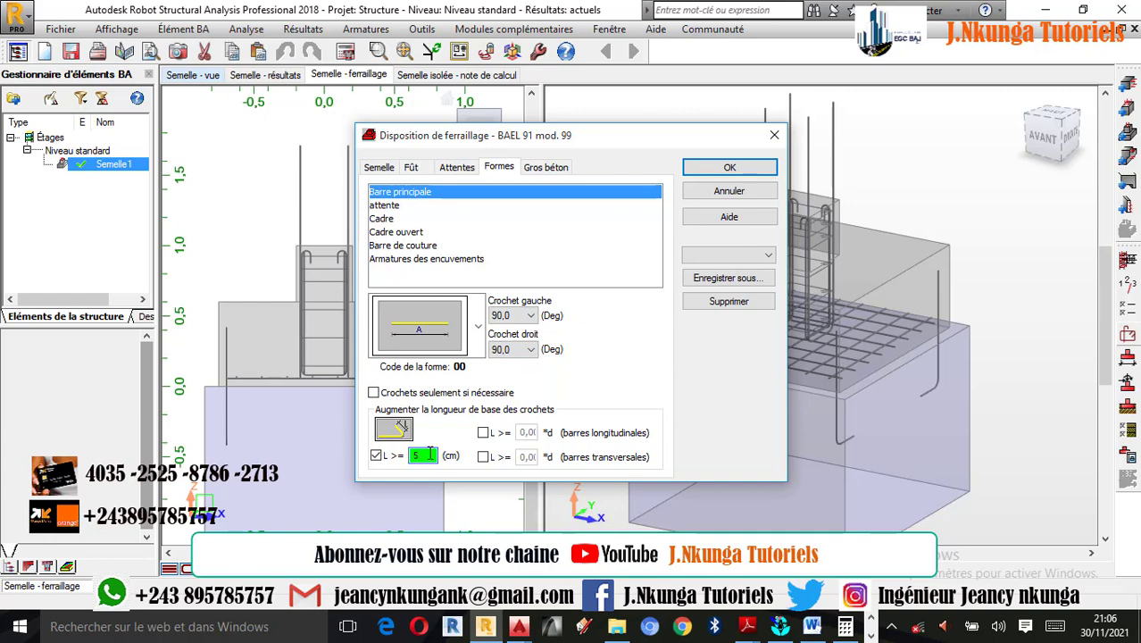
click(743, 170)
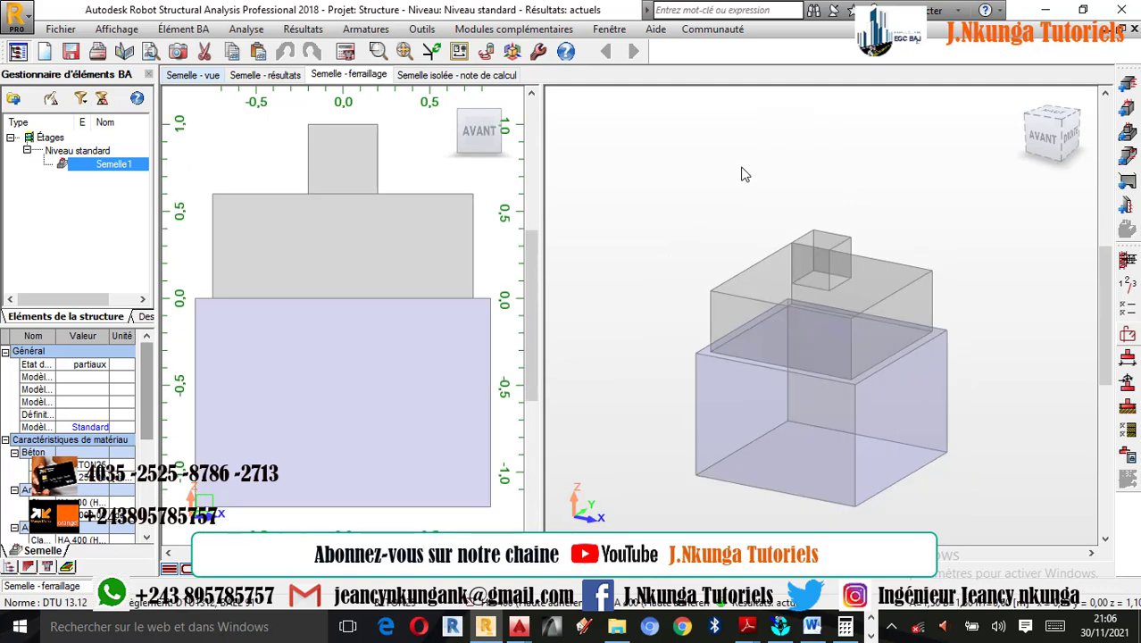
- Recalculate the footing with drawing generation enabled for the calculated elements
click(345, 51)
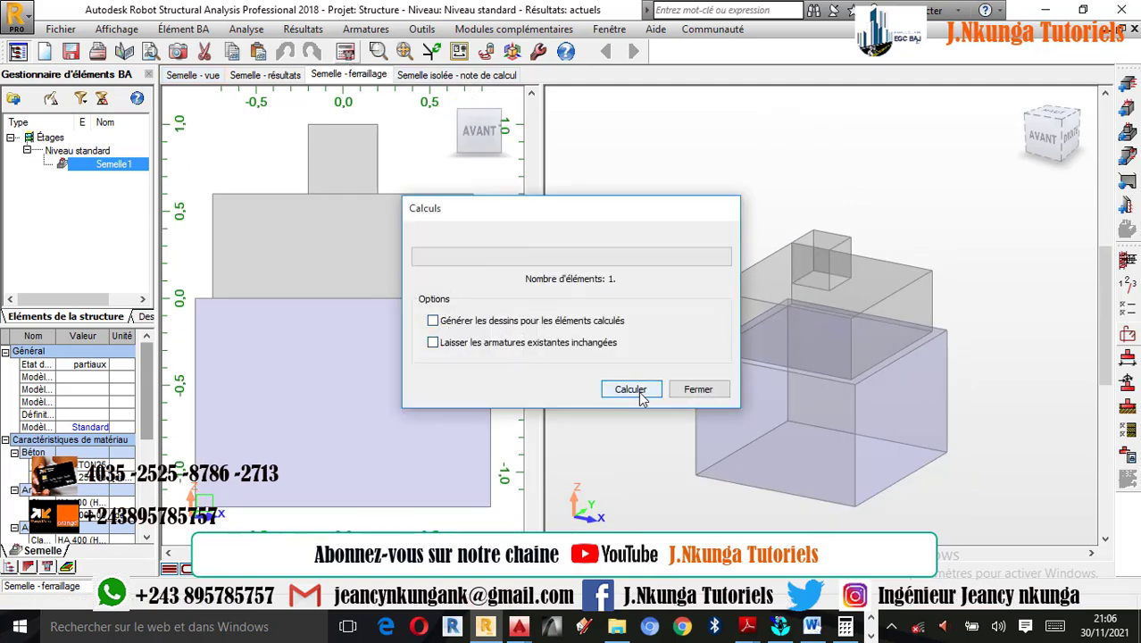
click(474, 321)
click(629, 391)
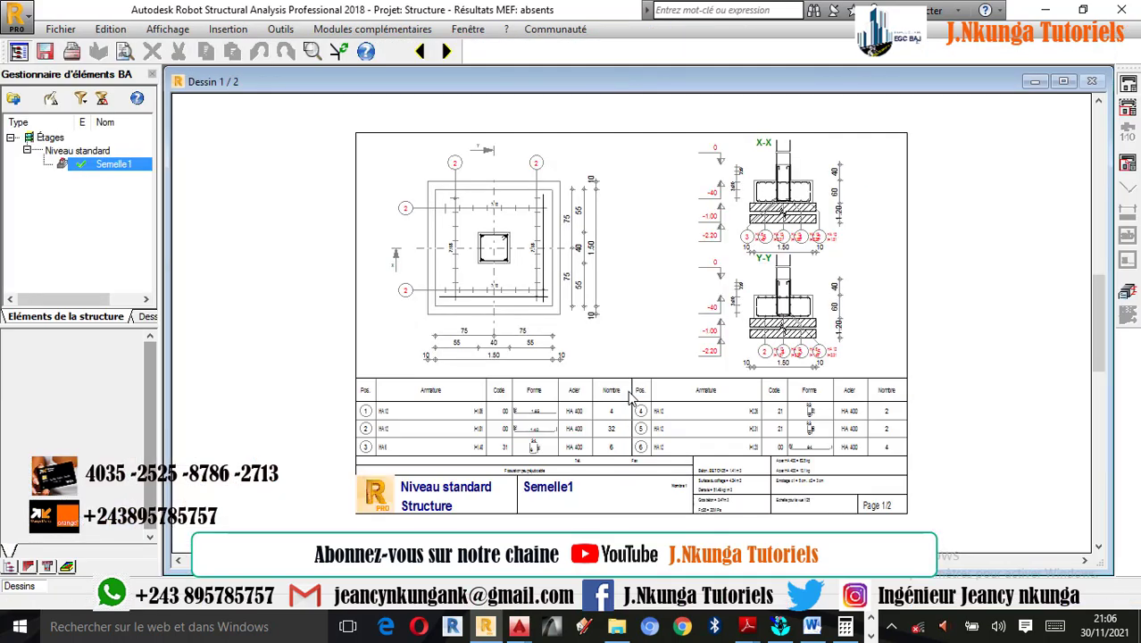
- Examine the updated reinforcement drawing, comparing the plan view with the X-X and Y-Y sections and their upper and lower bars
scroll(798, 320, up, 4)
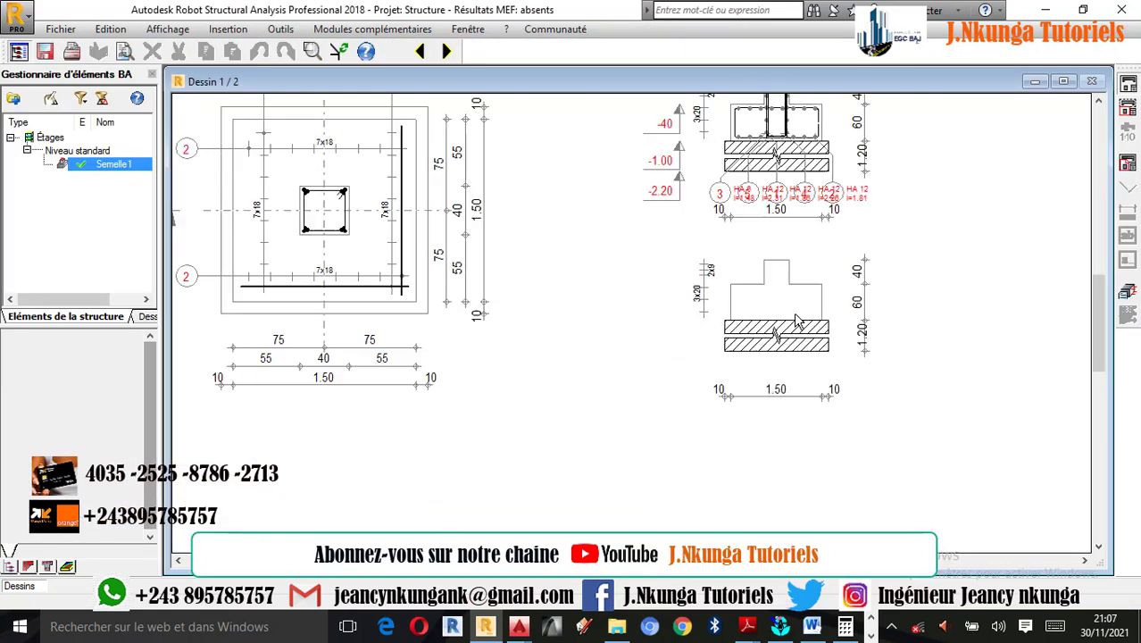
scroll(785, 275, up, 1)
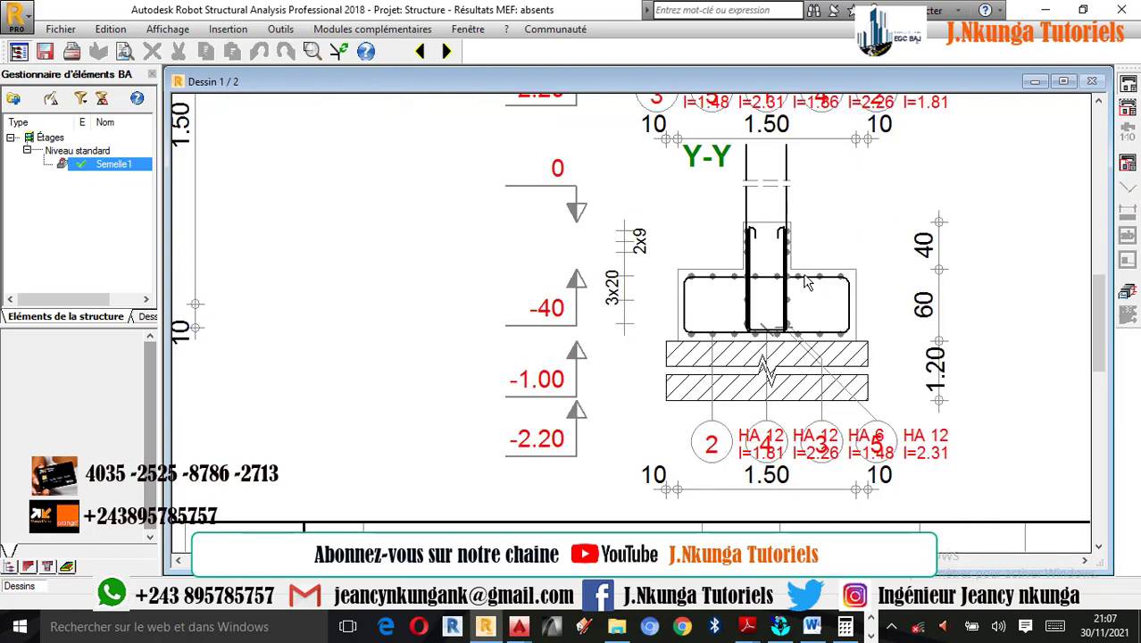
scroll(711, 278, up, 2)
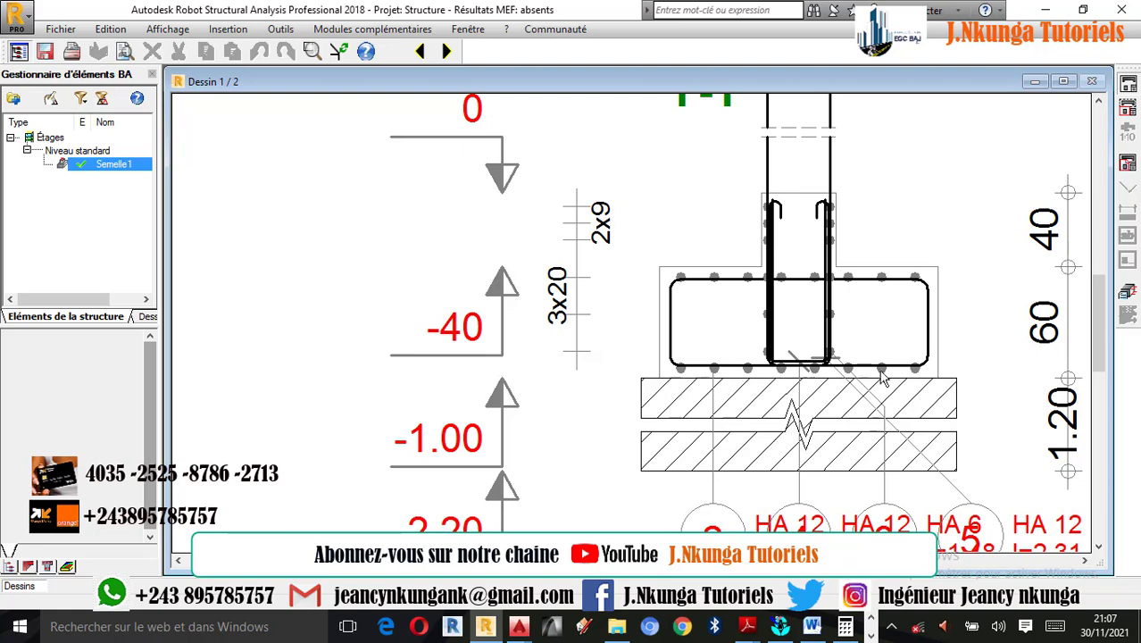
scroll(884, 375, down, 1)
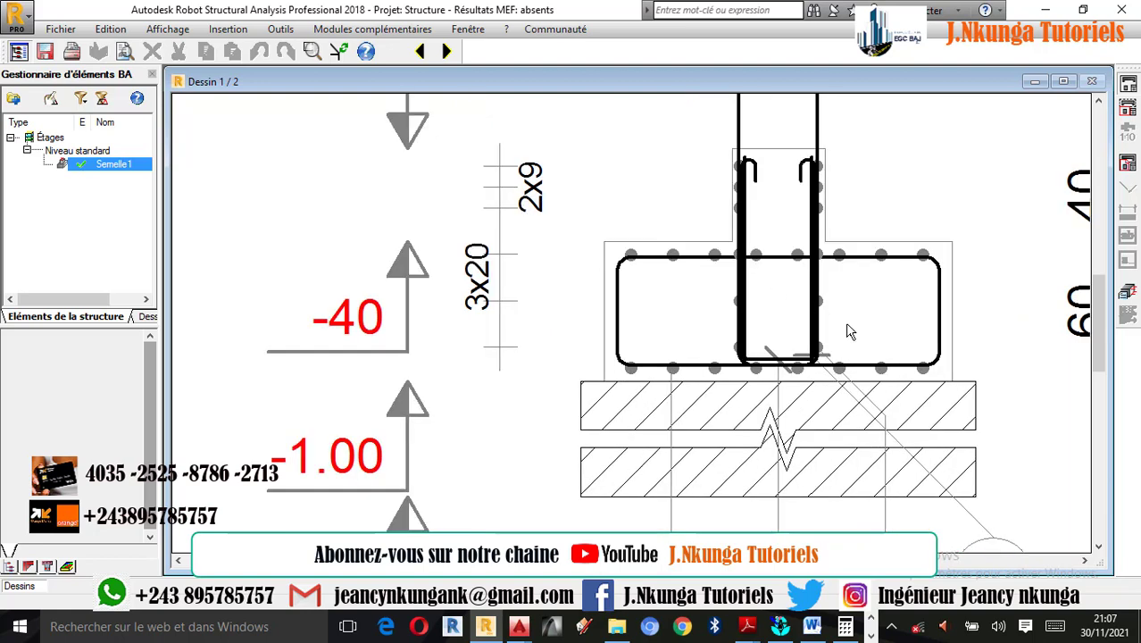
scroll(851, 331, down, 3)
scroll(806, 402, down, 2)
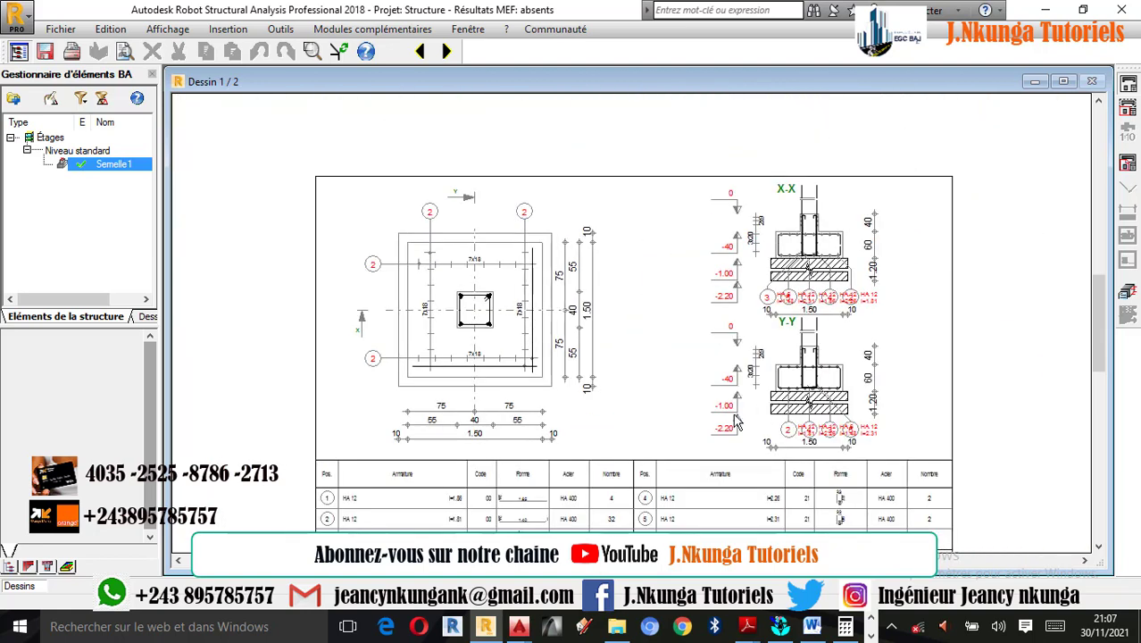
scroll(575, 353, down, 2)
scroll(576, 357, up, 4)
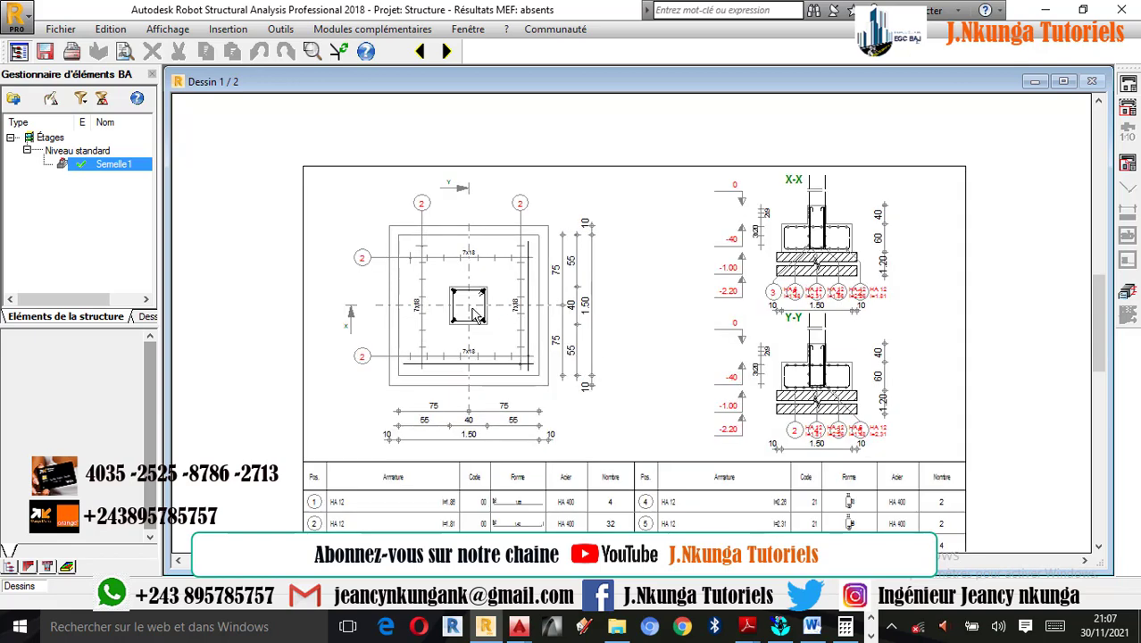
scroll(862, 268, down, 2)
scroll(862, 268, up, 4)
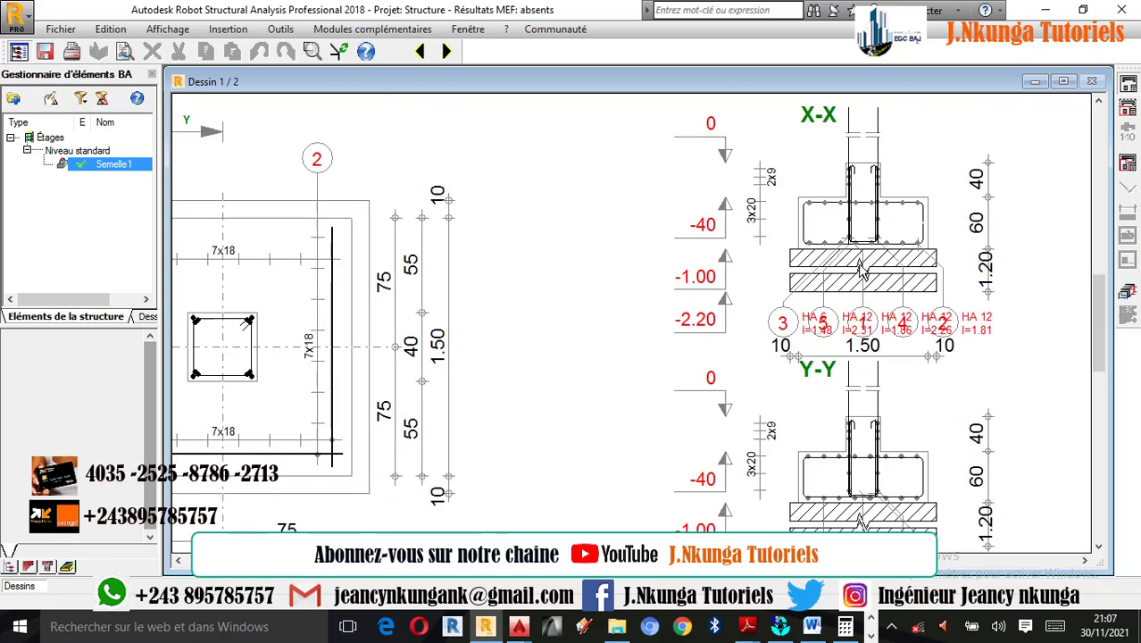
scroll(828, 247, down, 3)
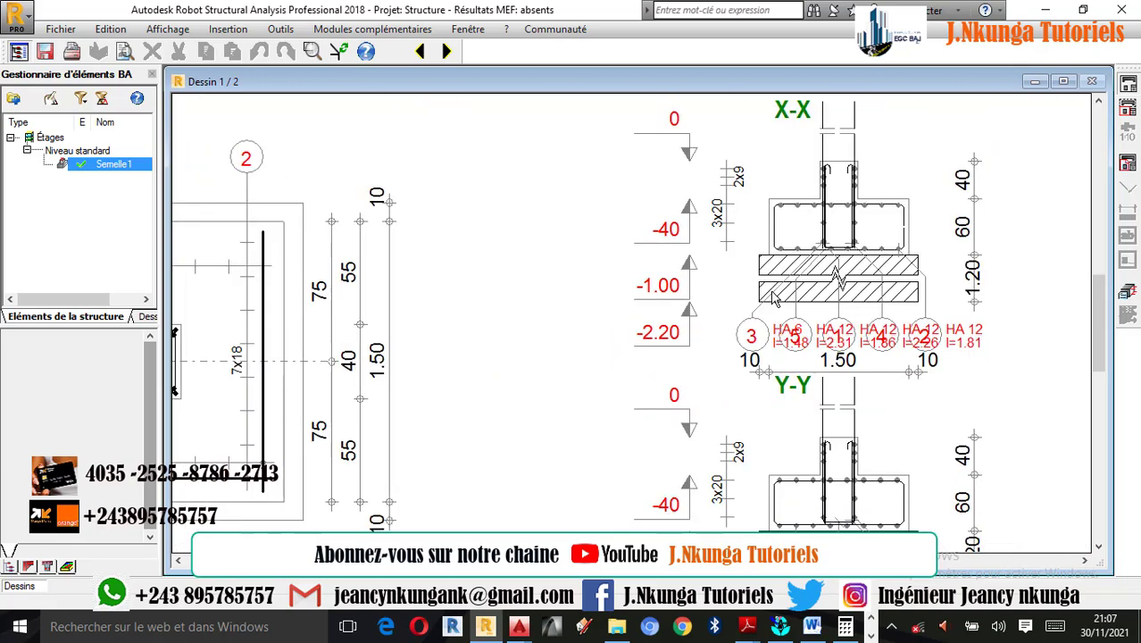
scroll(506, 329, up, 2)
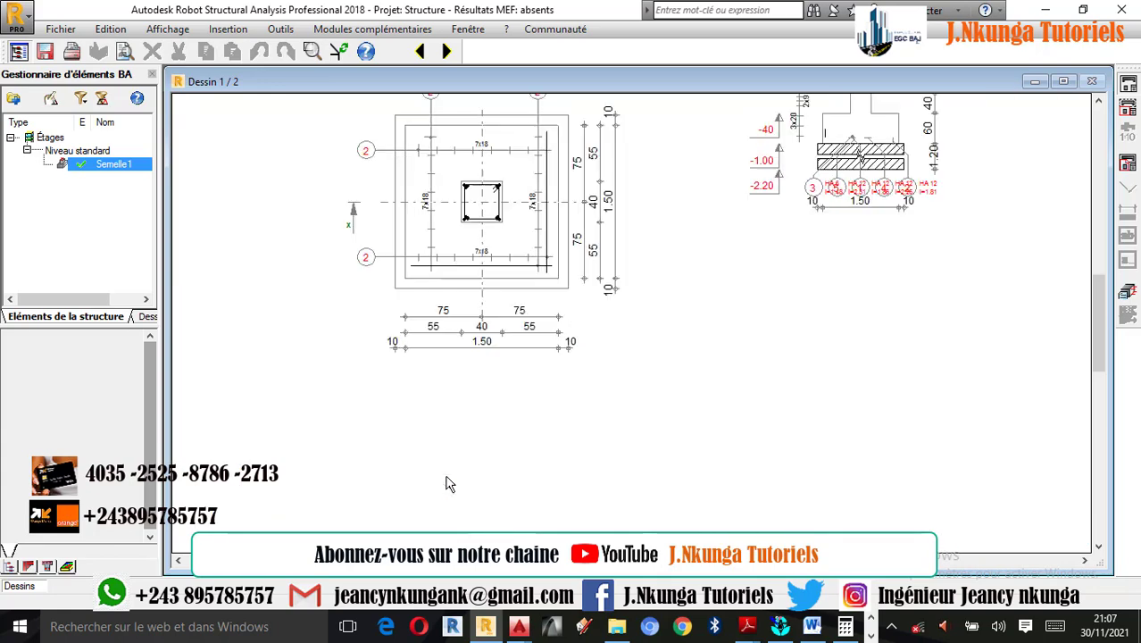
scroll(500, 368, down, 3)
scroll(746, 281, up, 4)
scroll(737, 290, up, 2)
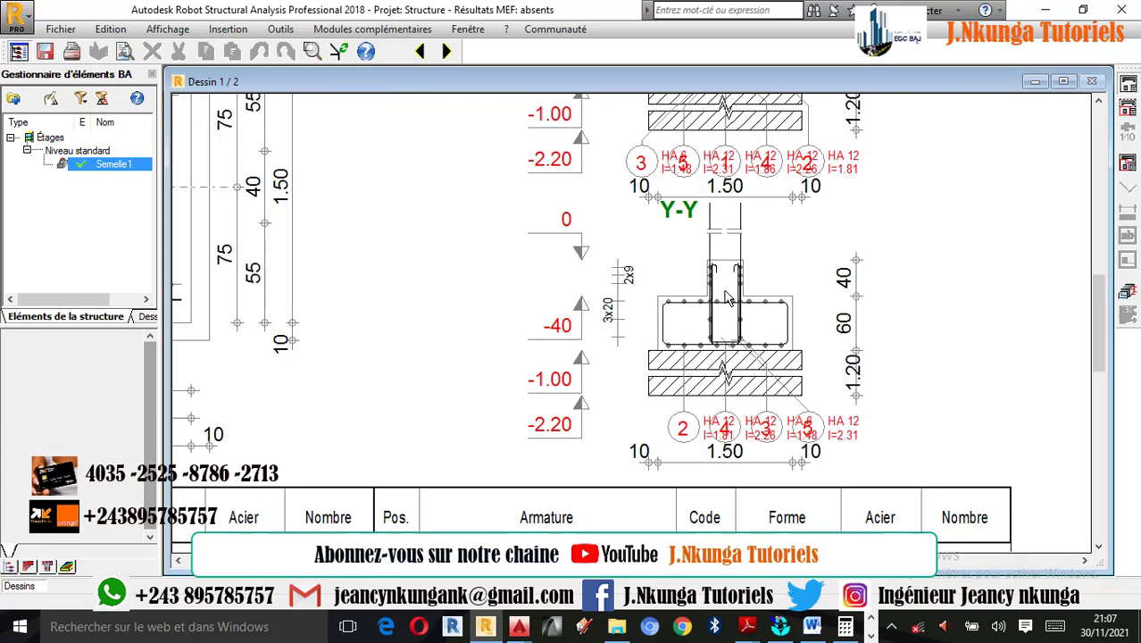
- Return from the drawing to the footing model and examine its upper and lower reinforcement in a rotated 3D view
click(1127, 293)
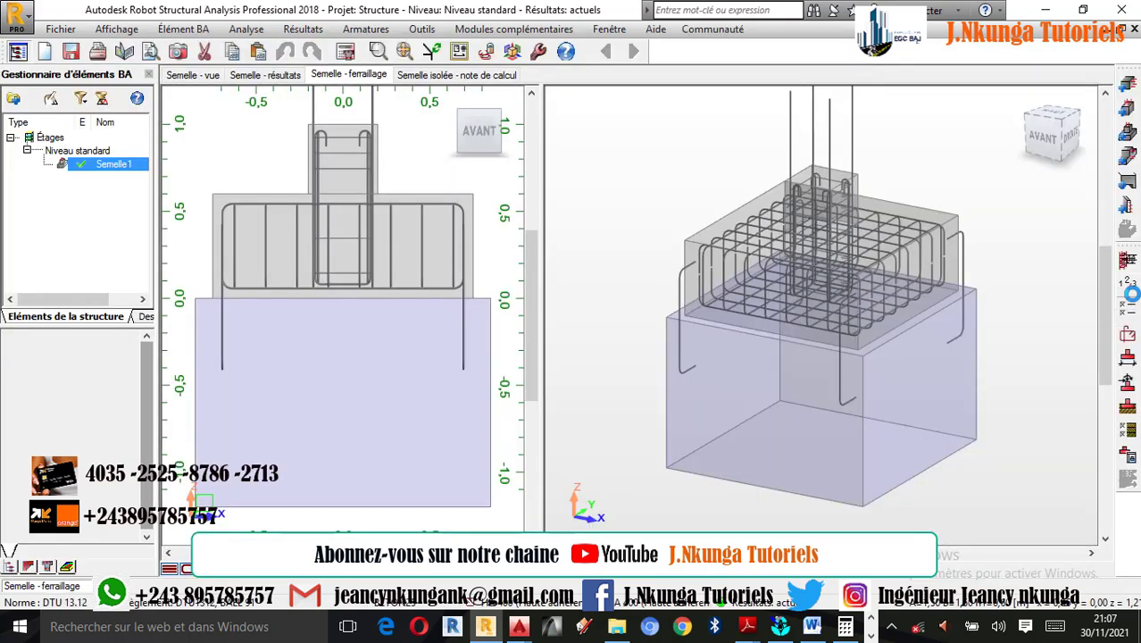
scroll(827, 184, up, 2)
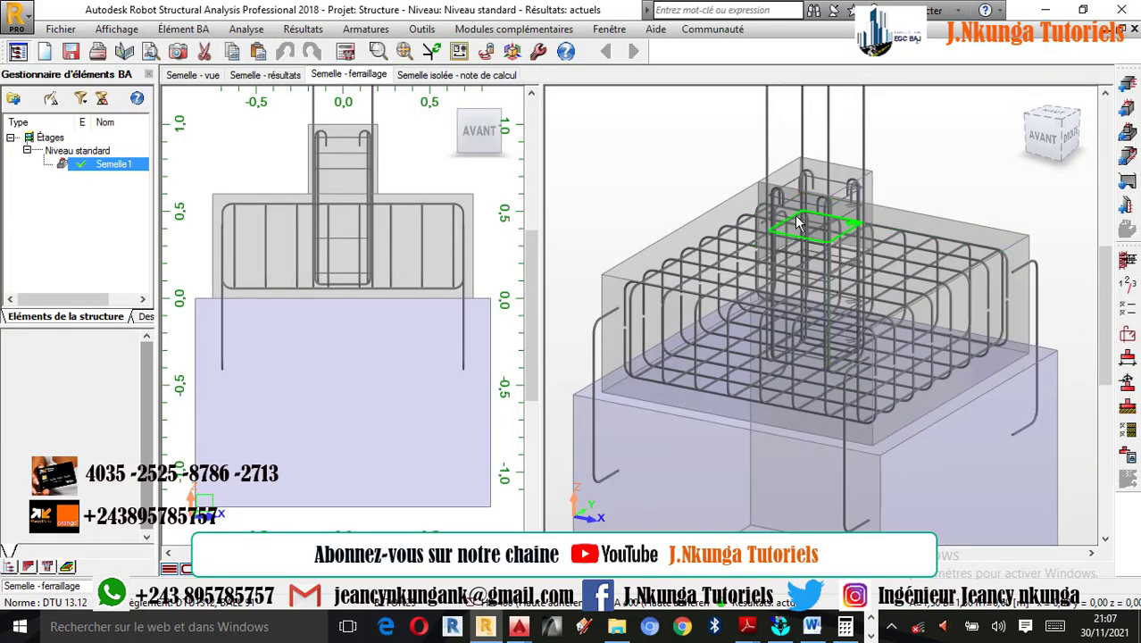
scroll(797, 214, down, 3)
scroll(815, 211, up, 1)
right_click(849, 146)
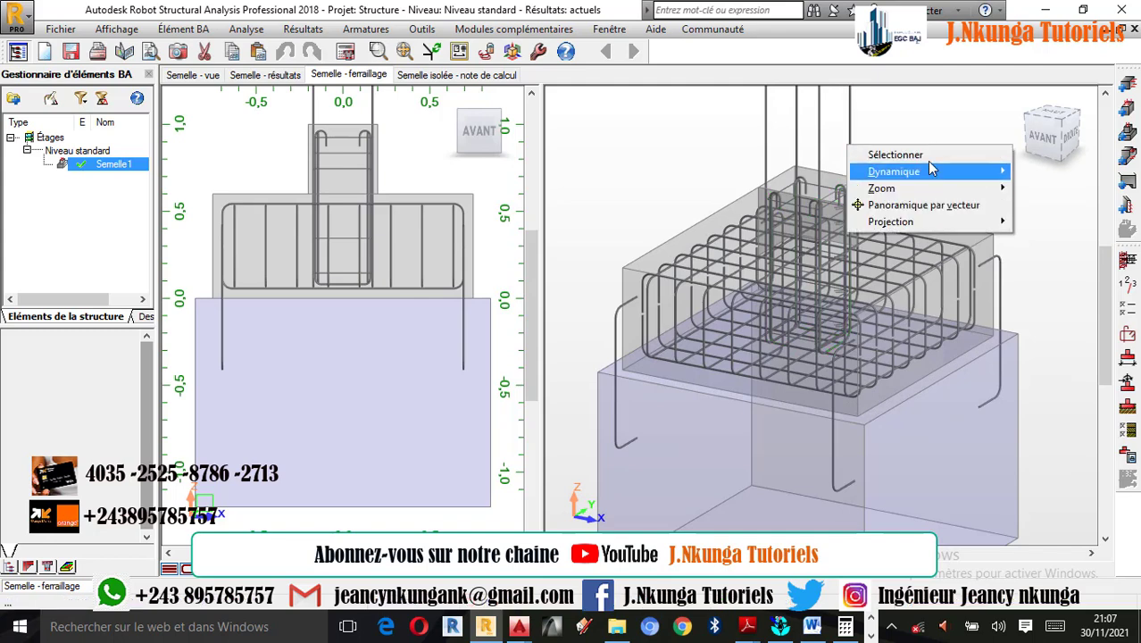
click(1021, 99)
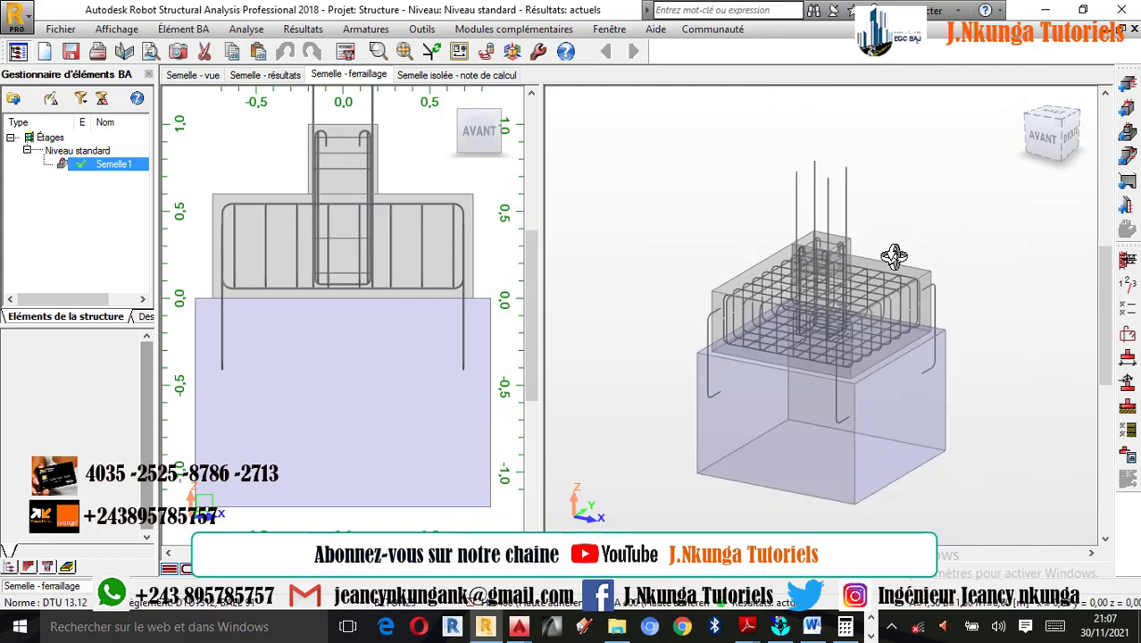
scroll(864, 317, up, 5)
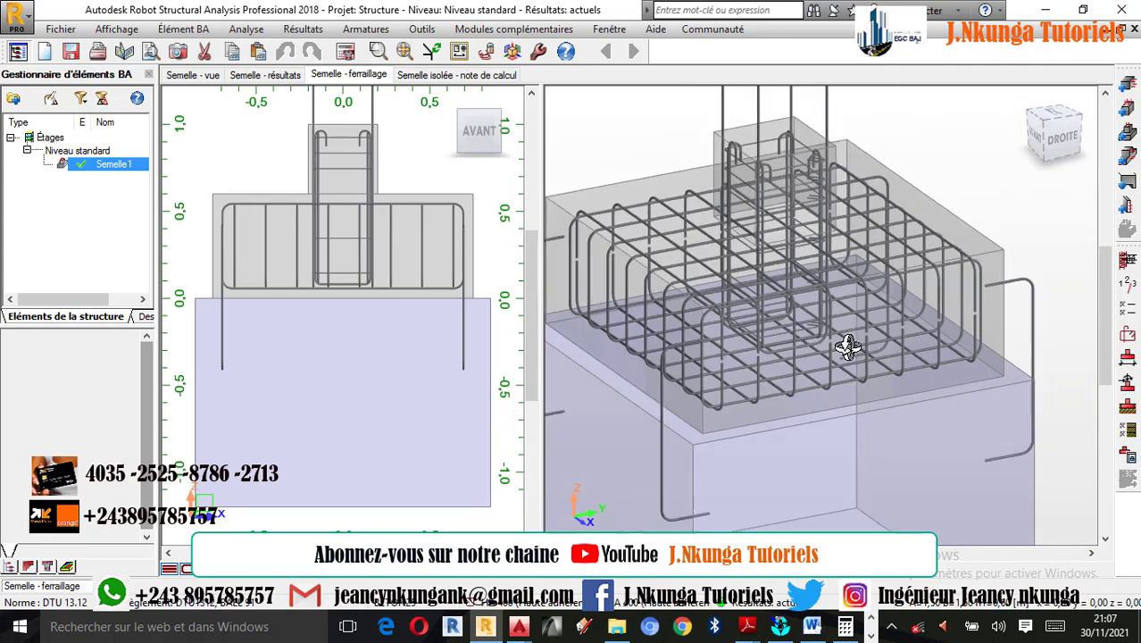
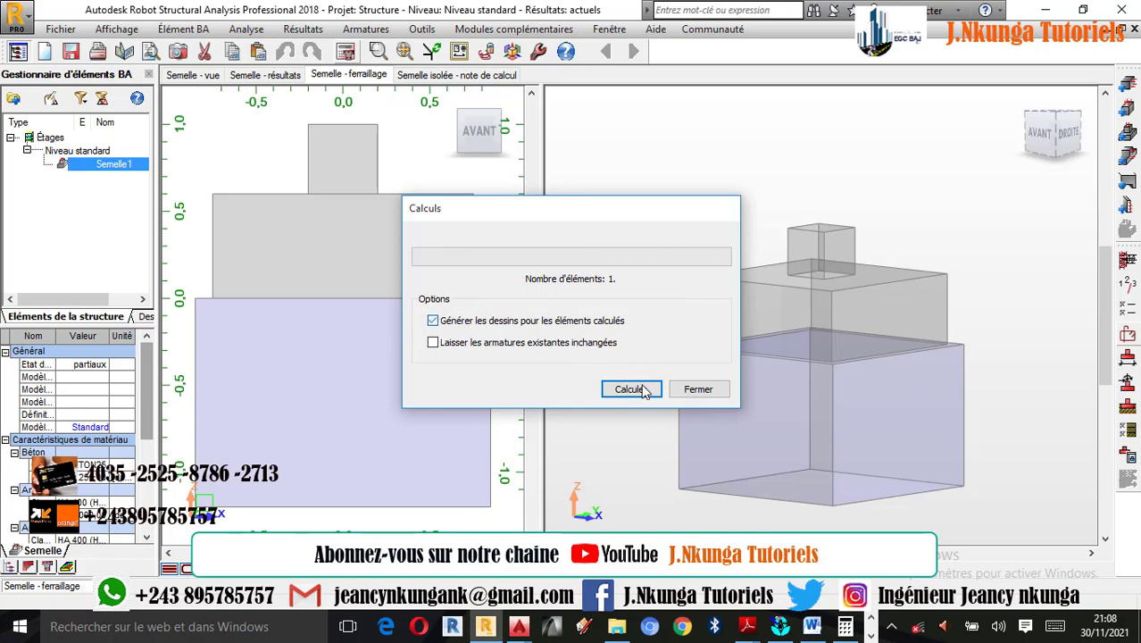
- Recalculate the footing with drawings generated for the calculated elements, and inspect the bars in the drawing's Y-Y section
click(638, 391)
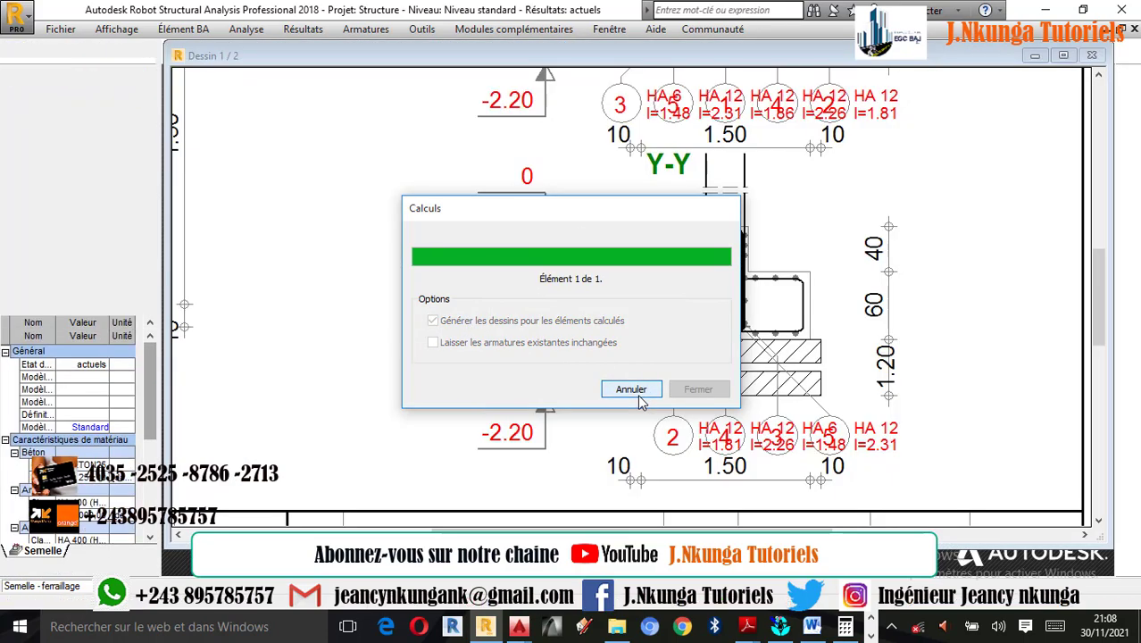
scroll(766, 338, up, 5)
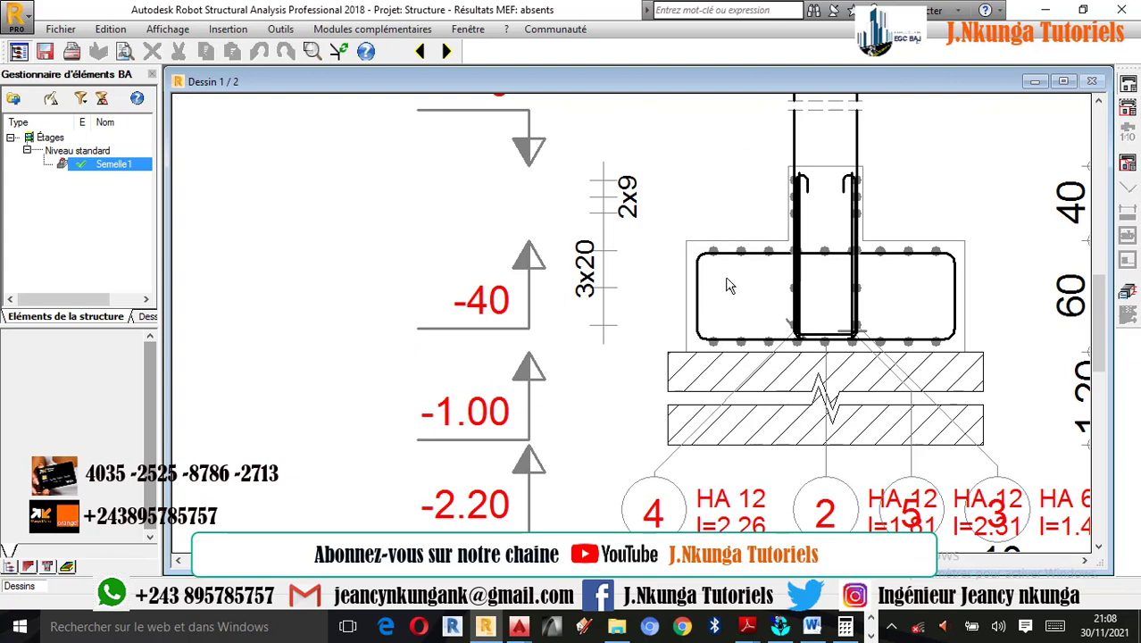
scroll(719, 273, up, 1)
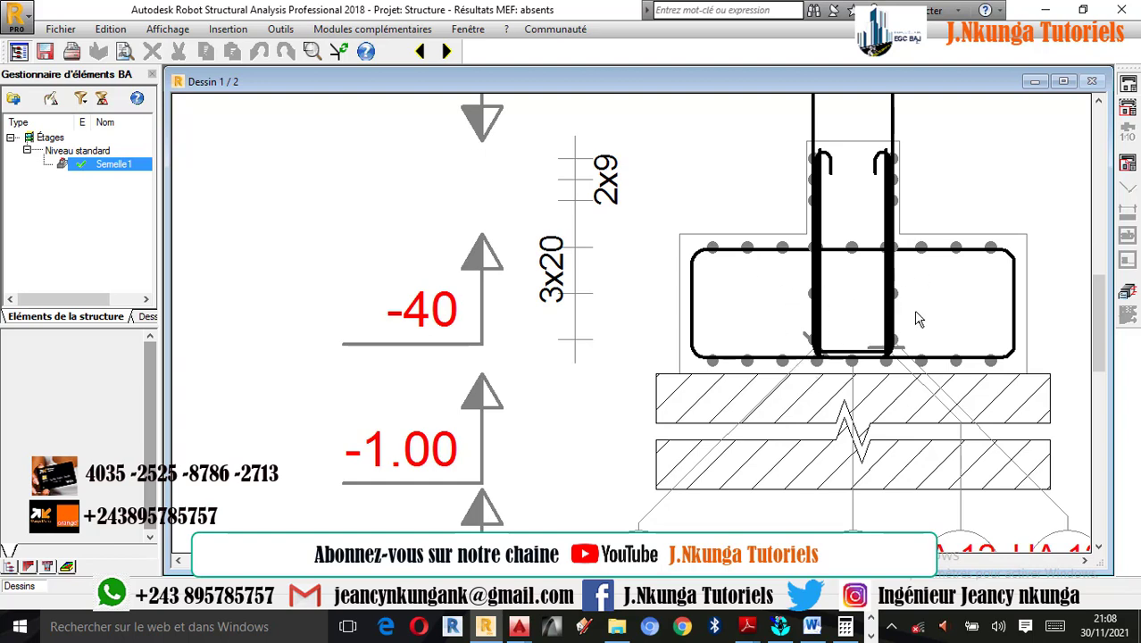
scroll(1027, 318, up, 1)
scroll(1005, 322, down, 5)
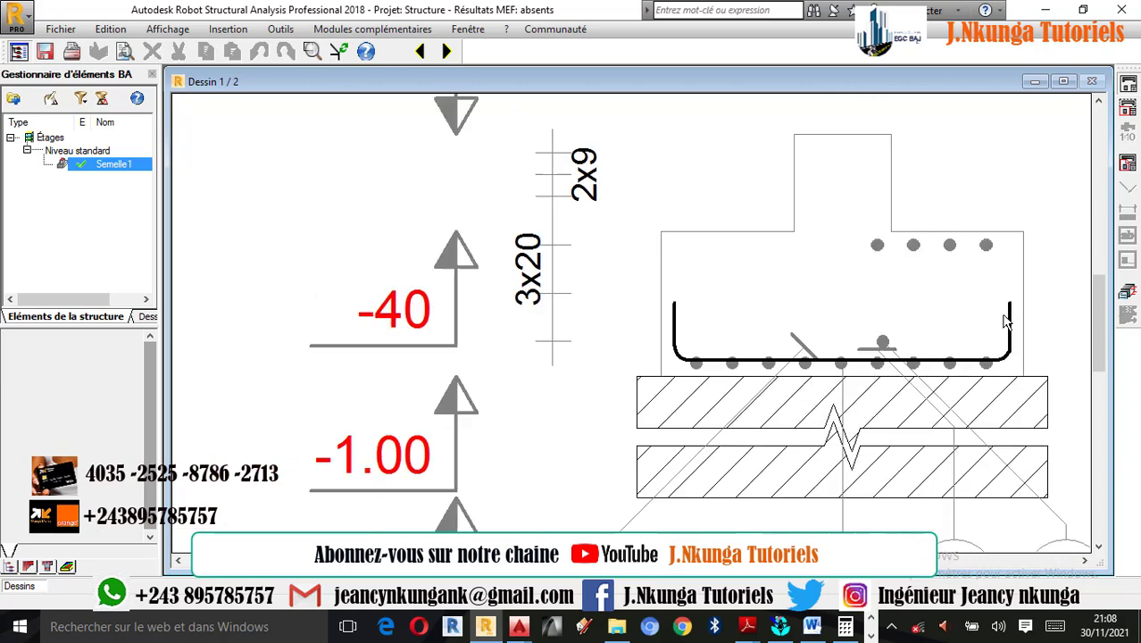
scroll(991, 427, up, 4)
scroll(991, 427, down, 4)
- Examine the drawing's plan view with its bar spacing and dimensions, the reinforcement schedule and the two vertical sections
scroll(262, 203, up, 3)
scroll(272, 212, up, 1)
scroll(555, 329, down, 2)
scroll(379, 286, up, 1)
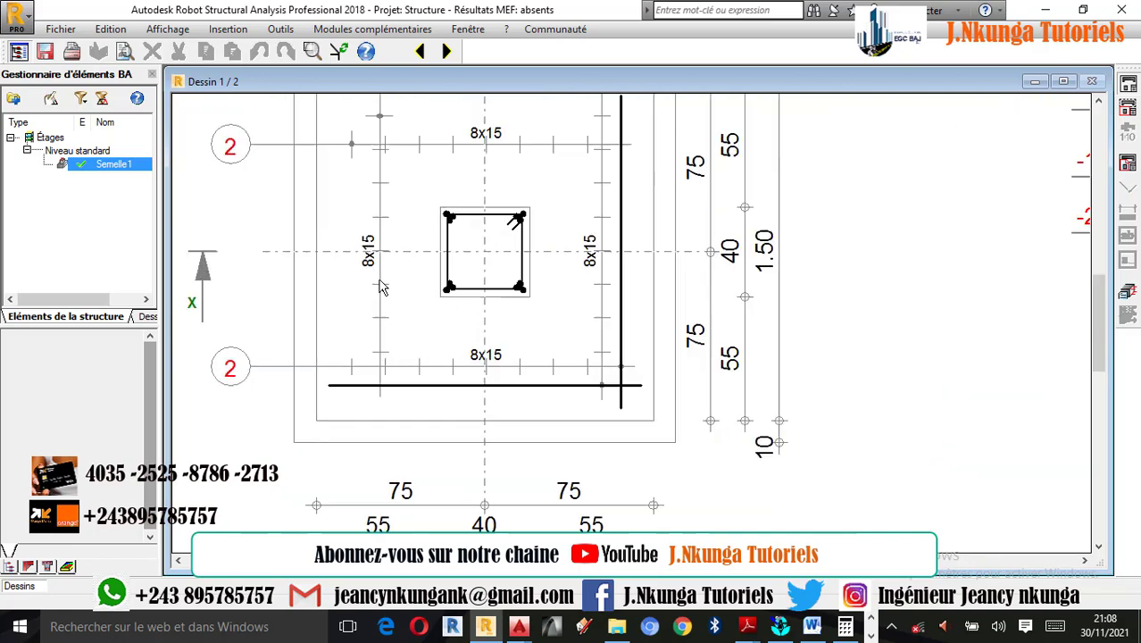
scroll(464, 288, down, 3)
scroll(464, 288, up, 2)
scroll(464, 288, down, 2)
scroll(400, 223, up, 4)
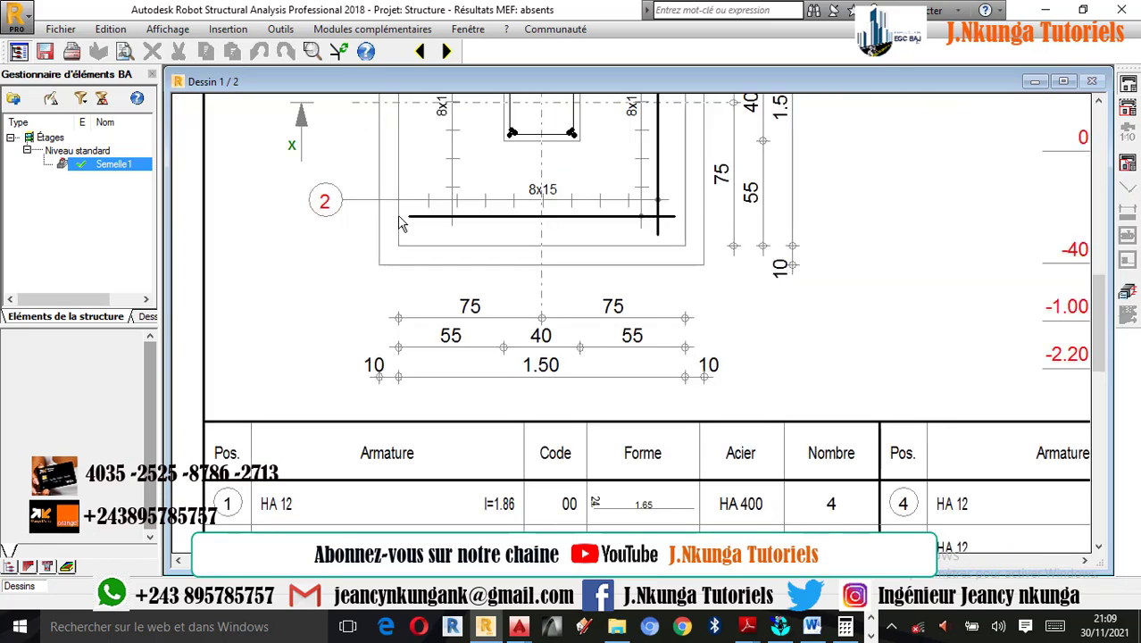
scroll(708, 229, up, 1)
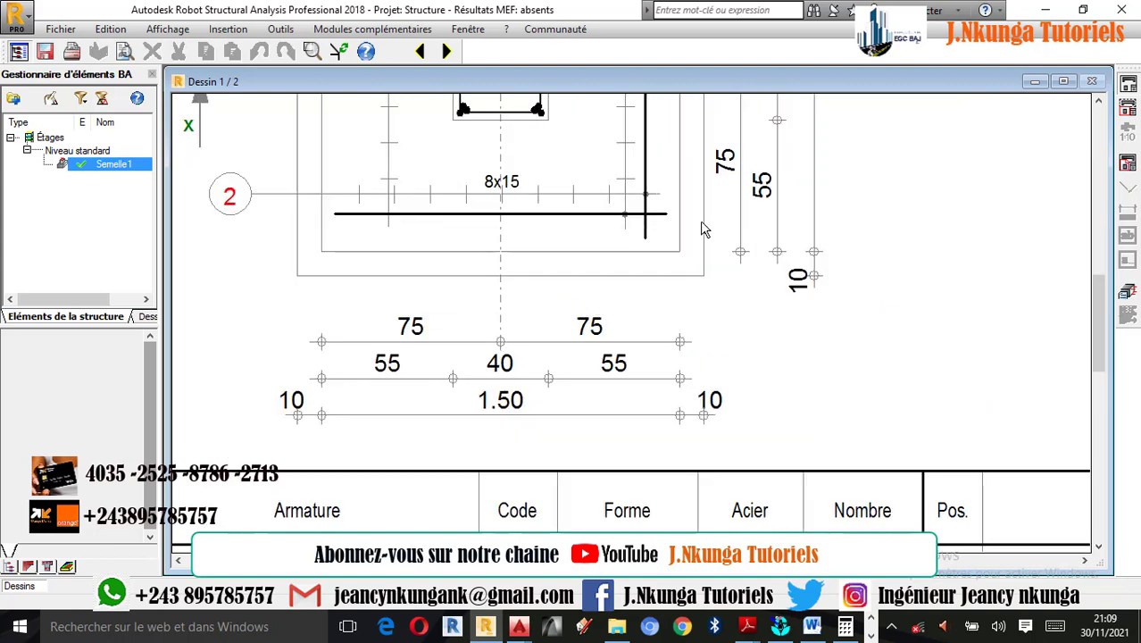
scroll(407, 260, down, 1)
scroll(463, 246, down, 1)
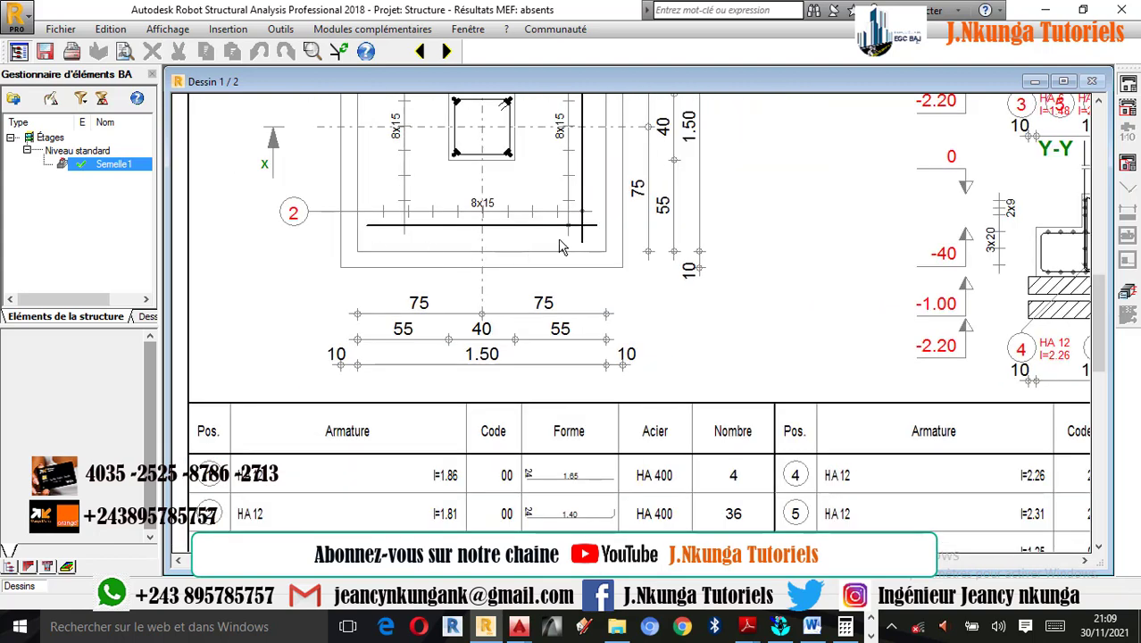
scroll(636, 270, down, 2)
scroll(492, 443, up, 2)
scroll(492, 444, down, 2)
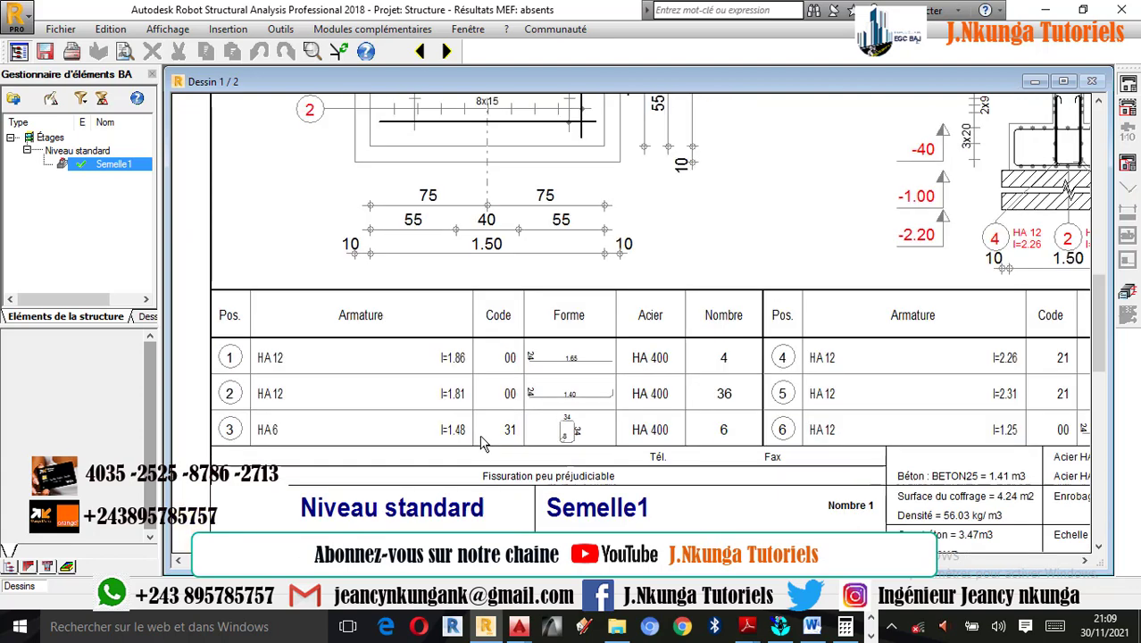
scroll(492, 444, down, 2)
scroll(892, 285, up, 4)
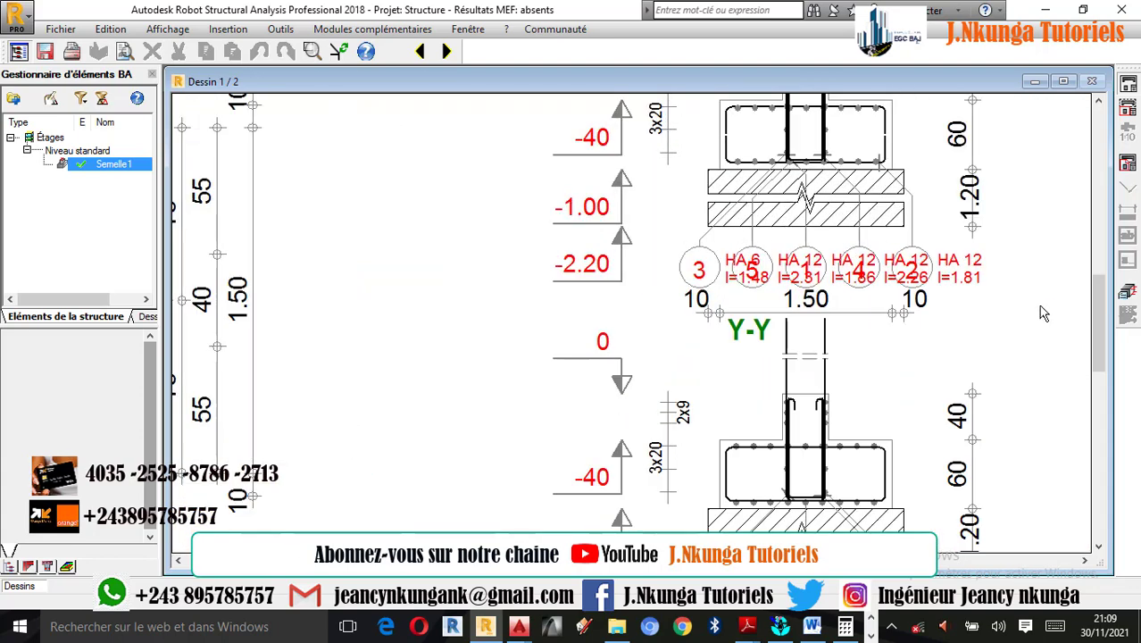
- Return to the footing model and examine the reinforcement cage in an orbited 3D view and in the front elevation
click(1127, 292)
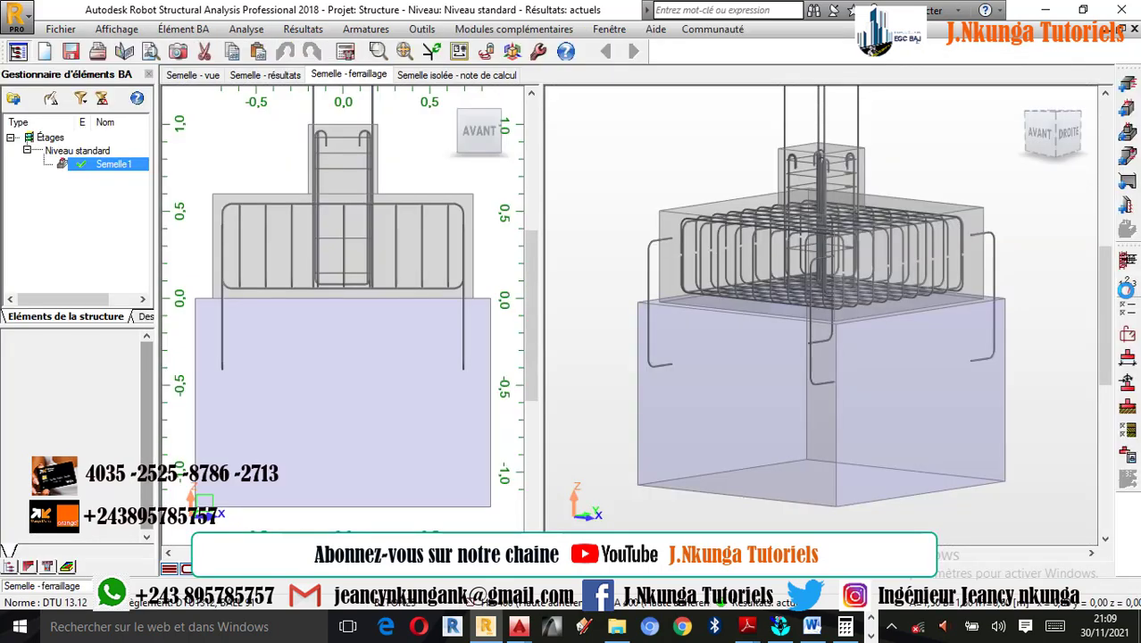
scroll(897, 229, up, 1)
right_click(956, 175)
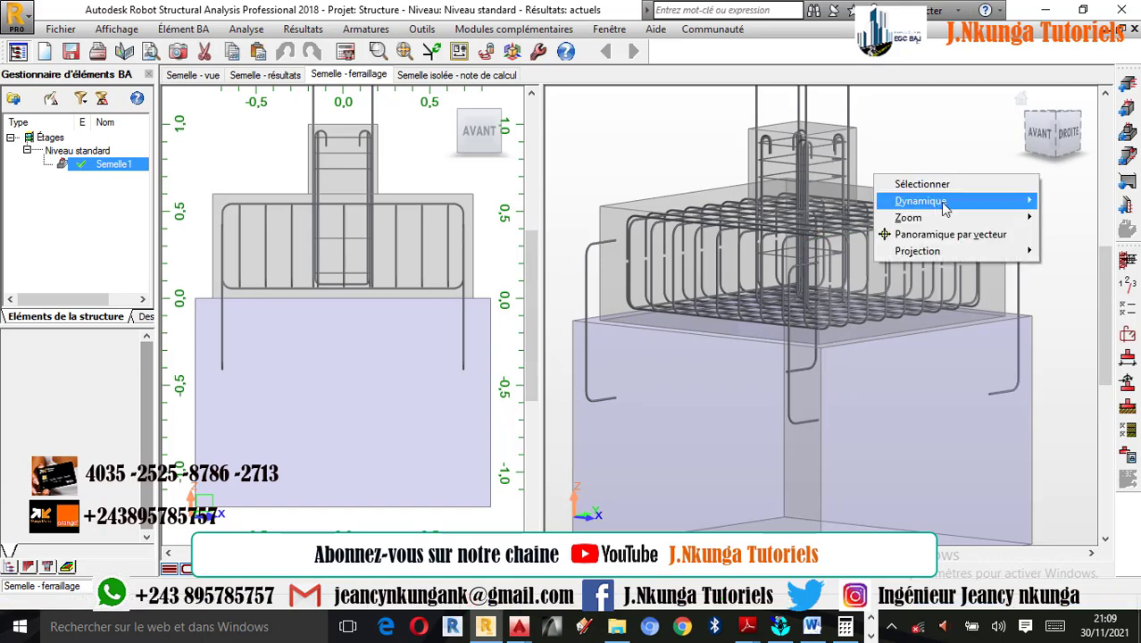
click(1019, 95)
click(1021, 100)
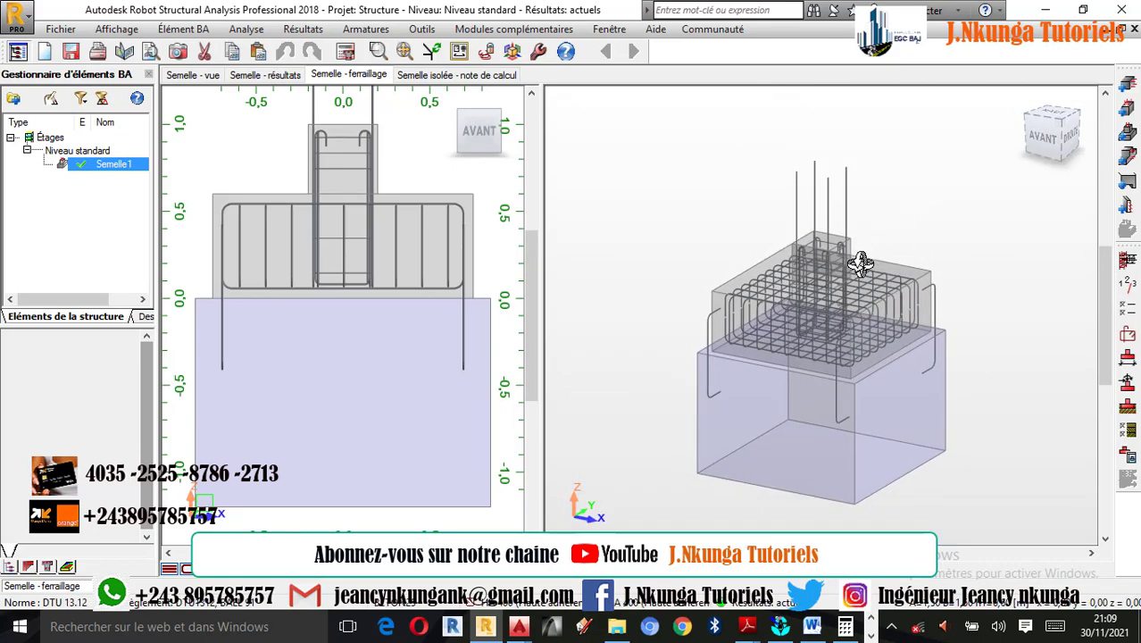
drag(833, 317, 904, 346)
scroll(880, 368, up, 2)
scroll(897, 347, down, 2)
scroll(844, 327, up, 2)
scroll(884, 345, up, 2)
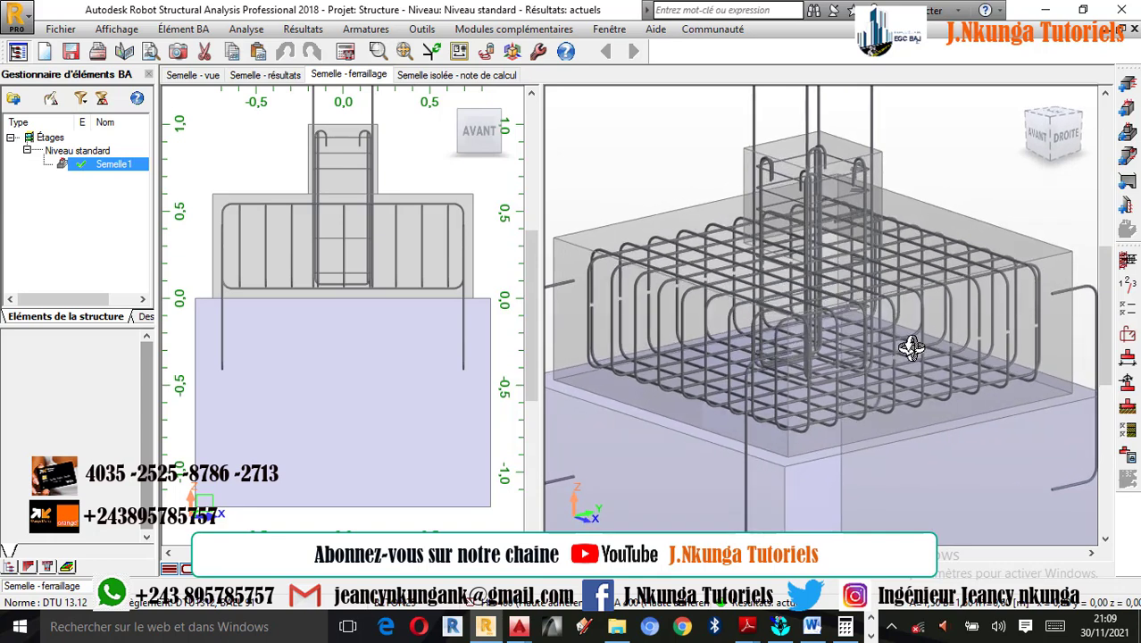
scroll(934, 347, down, 1)
scroll(309, 183, up, 1)
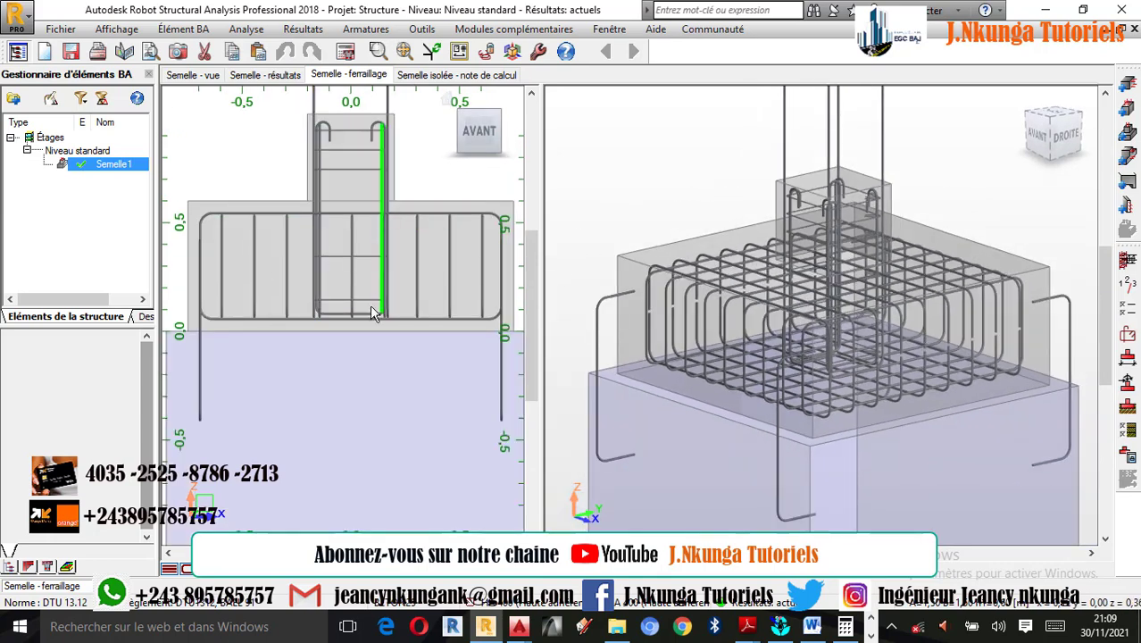
scroll(362, 339, down, 2)
scroll(362, 339, down, 1)
scroll(380, 222, up, 2)
scroll(368, 245, down, 1)
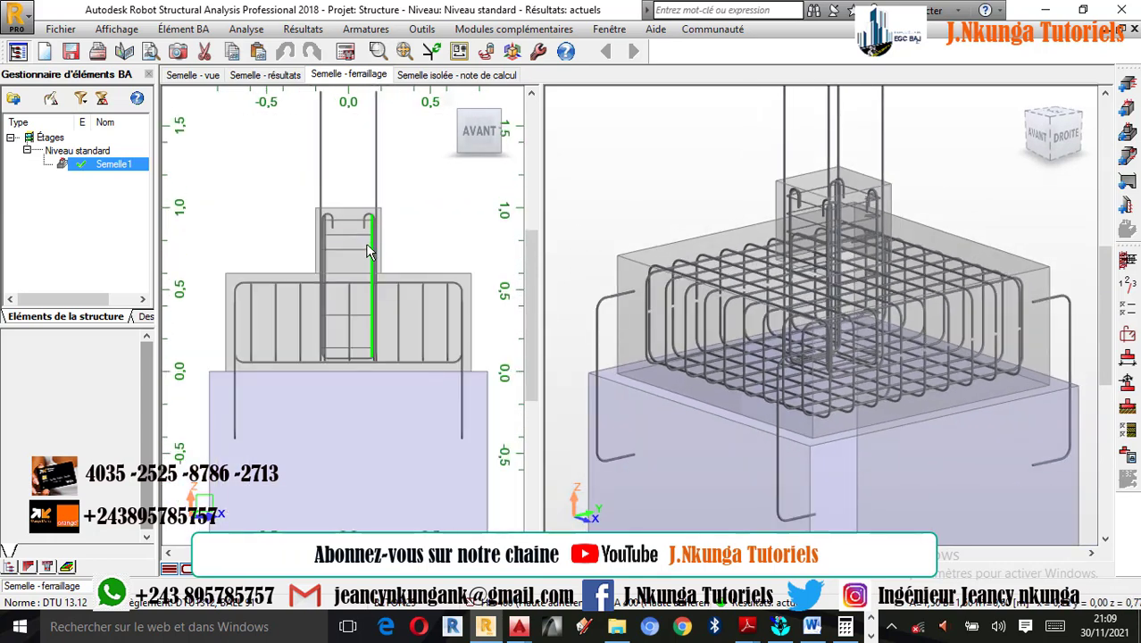
- Compare the footing's calculation results for the Semelle - Gros béton and Gros béton - Sol interfaces
click(265, 77)
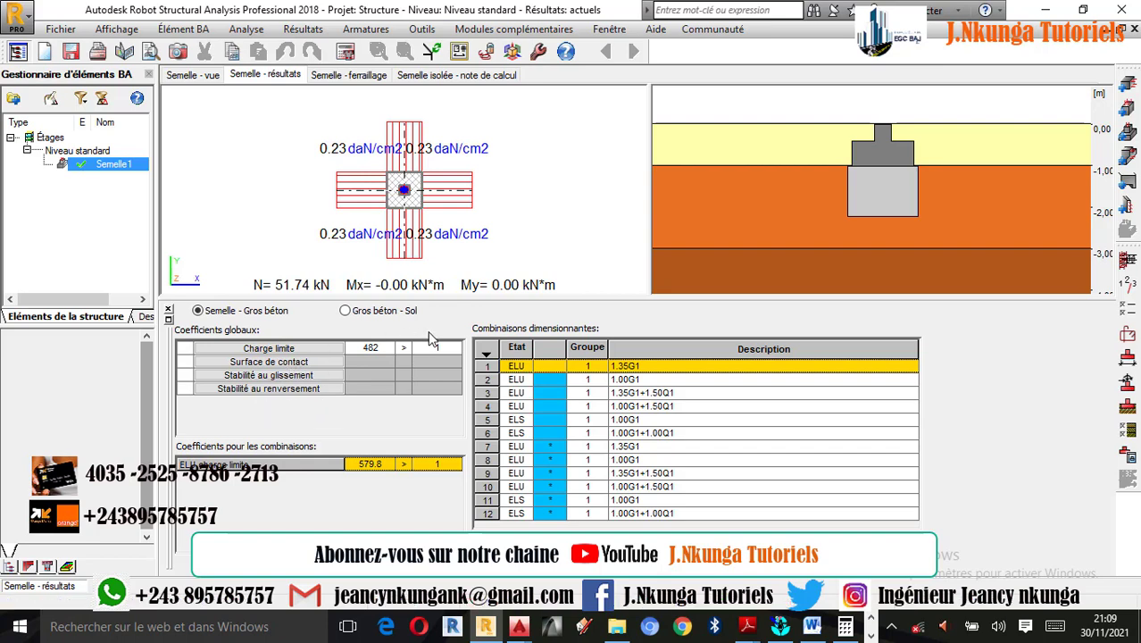
click(346, 311)
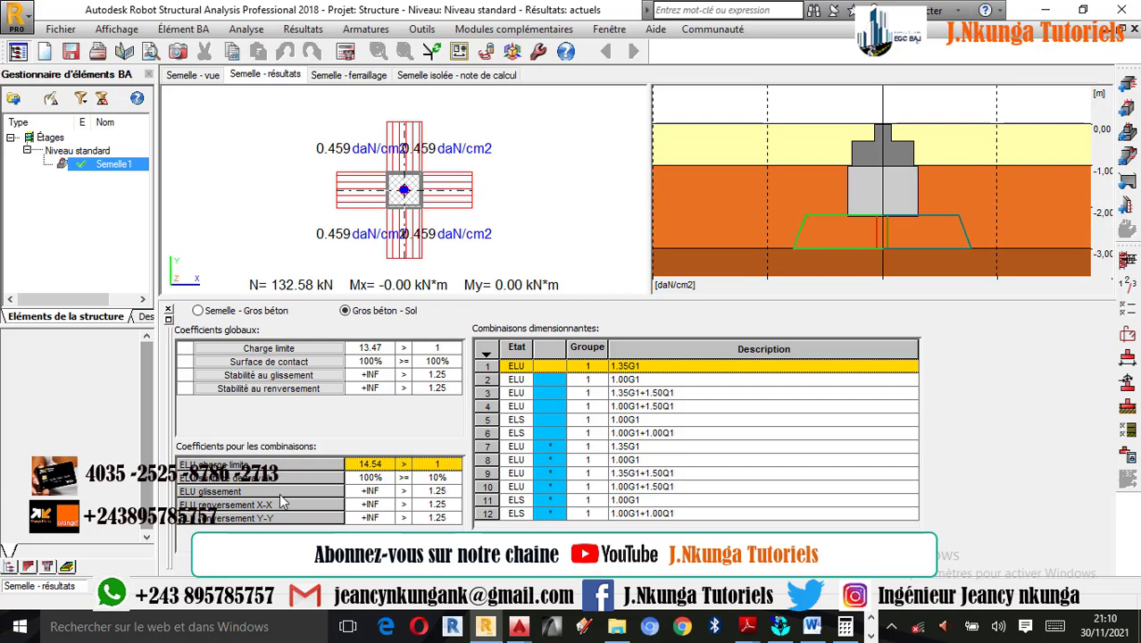
click(223, 311)
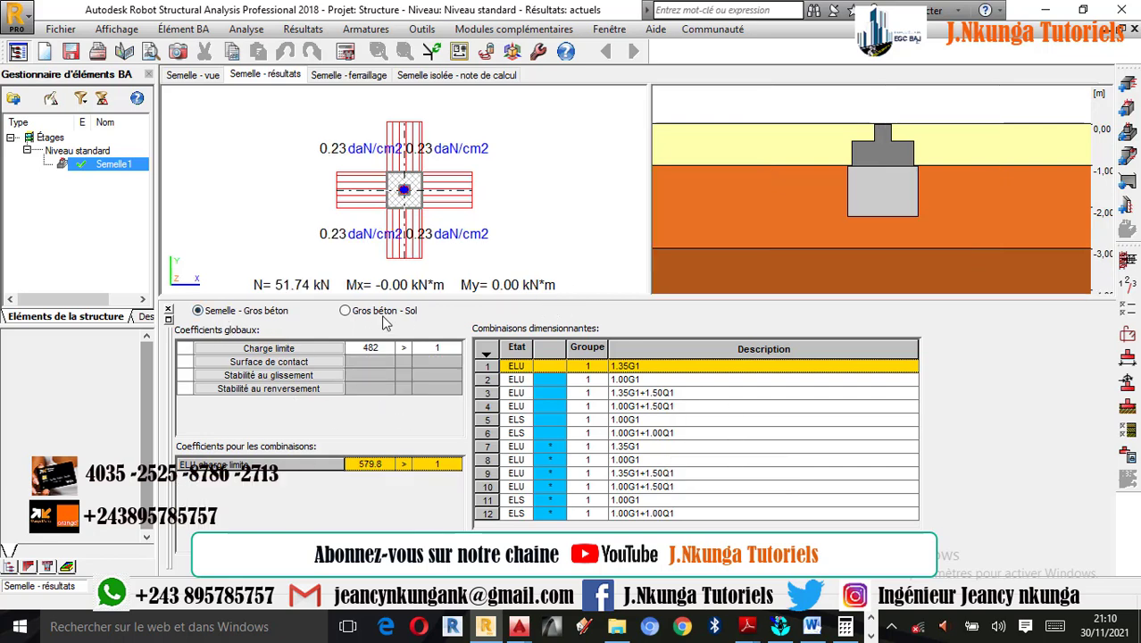
click(382, 312)
drag(885, 231, 861, 209)
click(204, 313)
- Open the isolated footing's calculation note and read from the base data down to the calculated soil stress
click(456, 75)
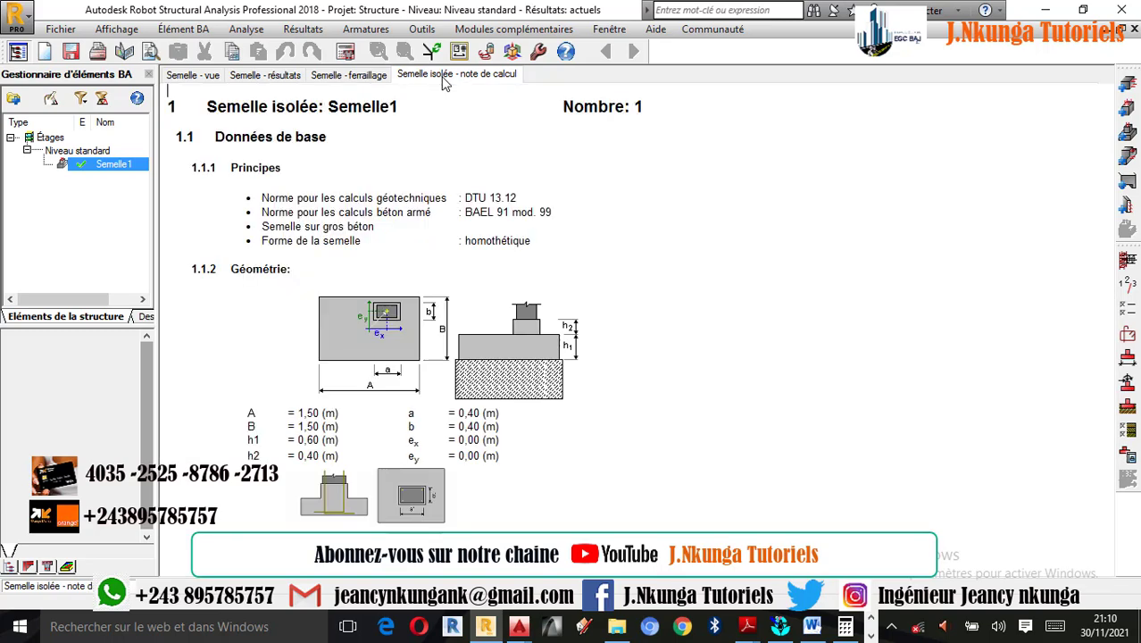
scroll(478, 216, down, 15)
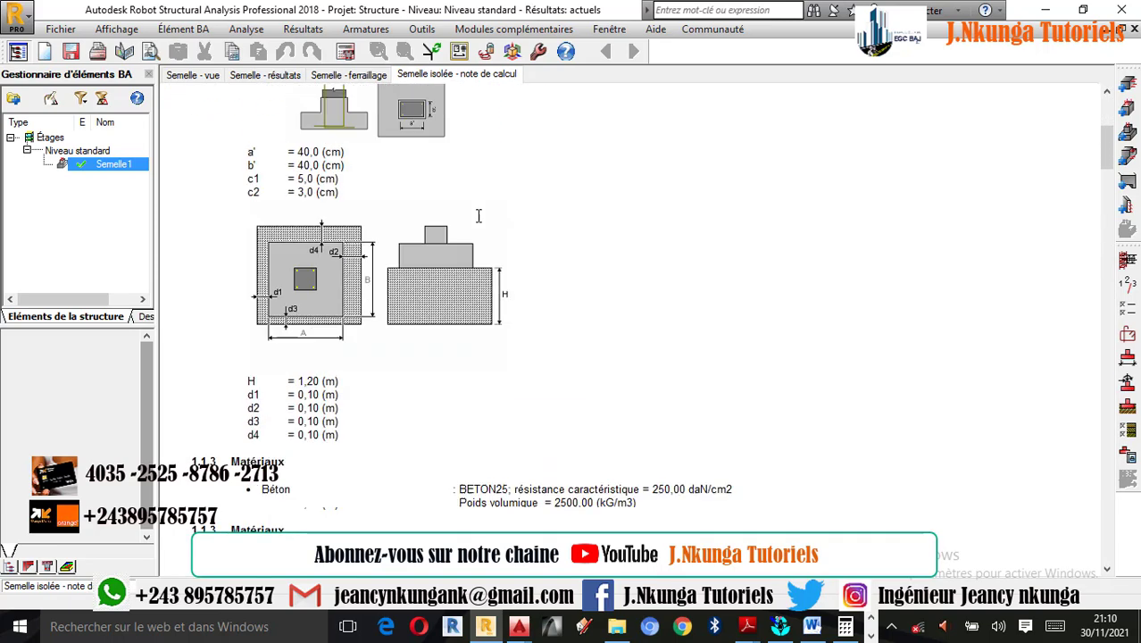
scroll(479, 216, up, 15)
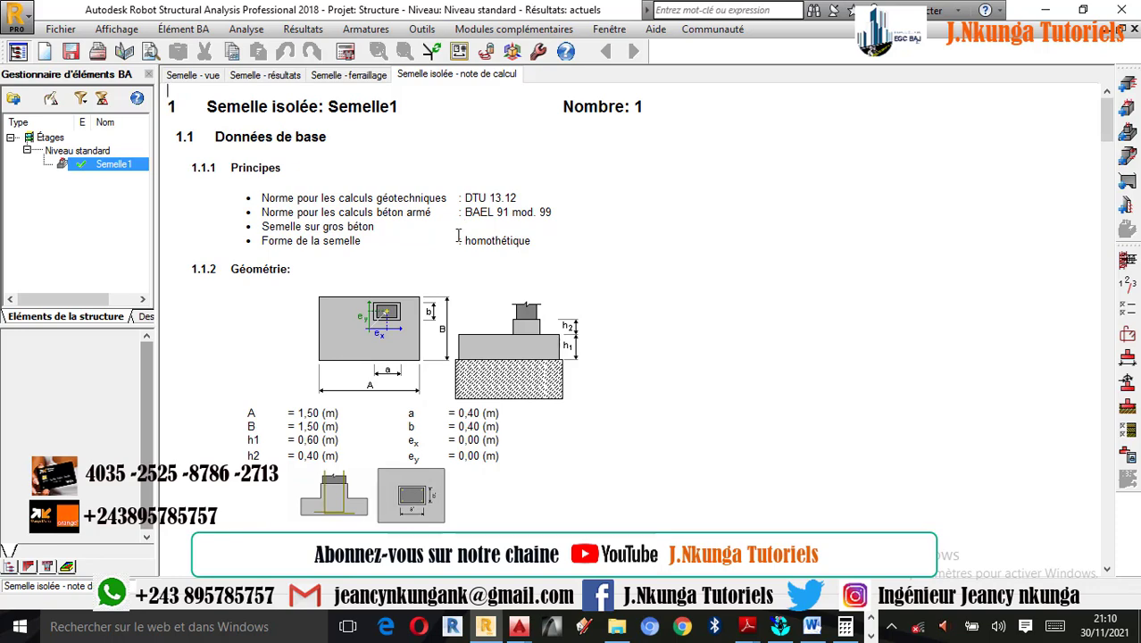
scroll(458, 236, down, 9)
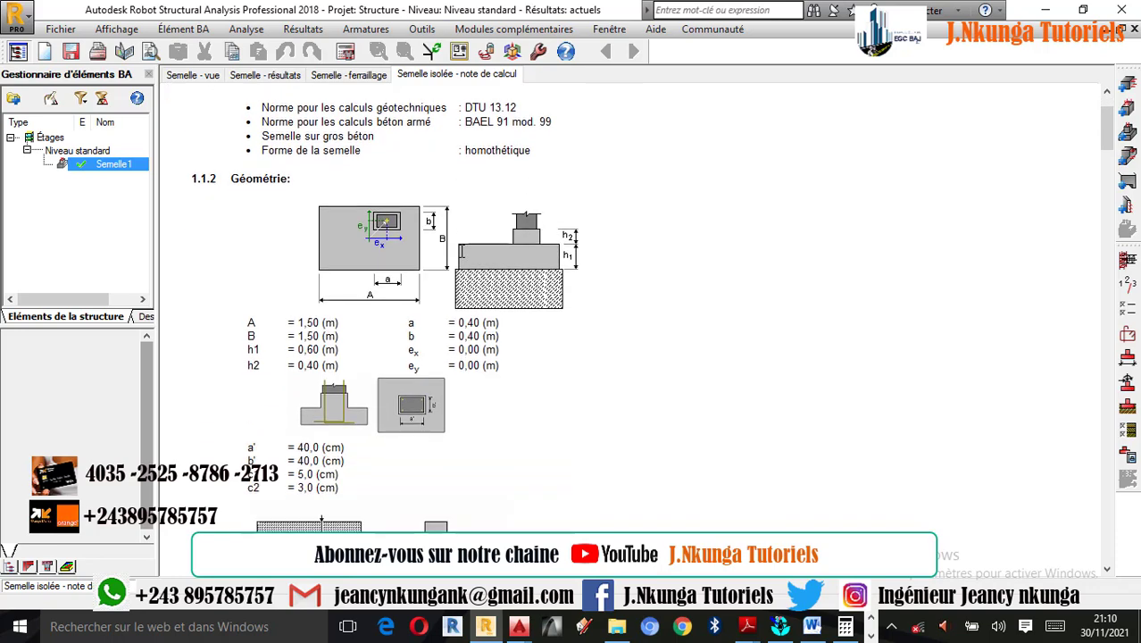
scroll(462, 254, down, 1)
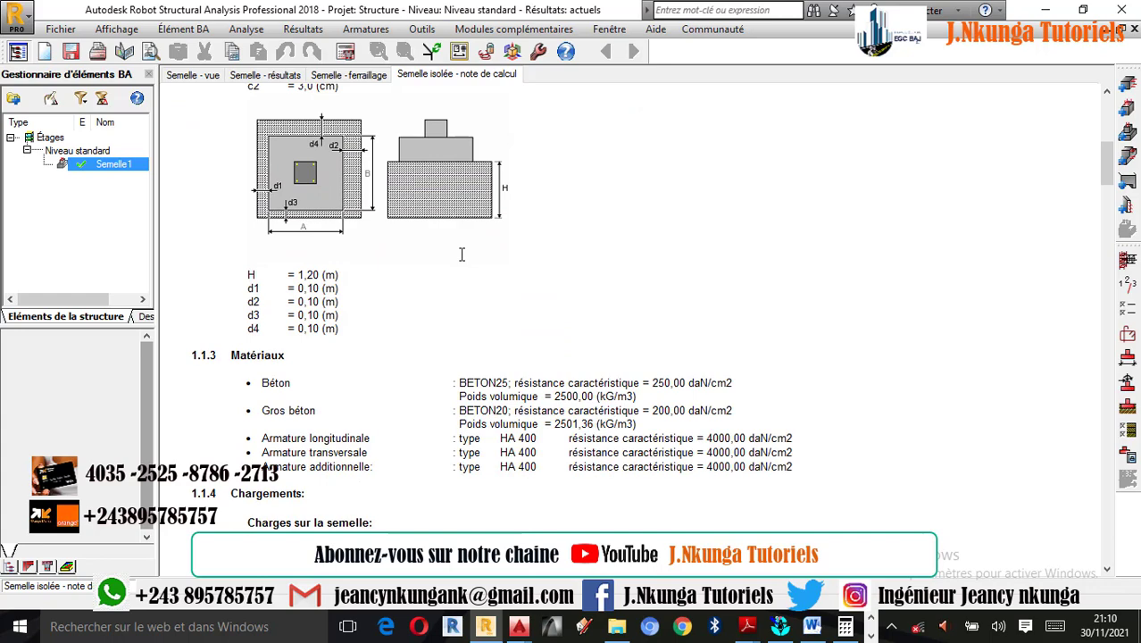
scroll(534, 322, down, 5)
scroll(526, 326, down, 4)
scroll(527, 325, down, 3)
drag(628, 416, 492, 416)
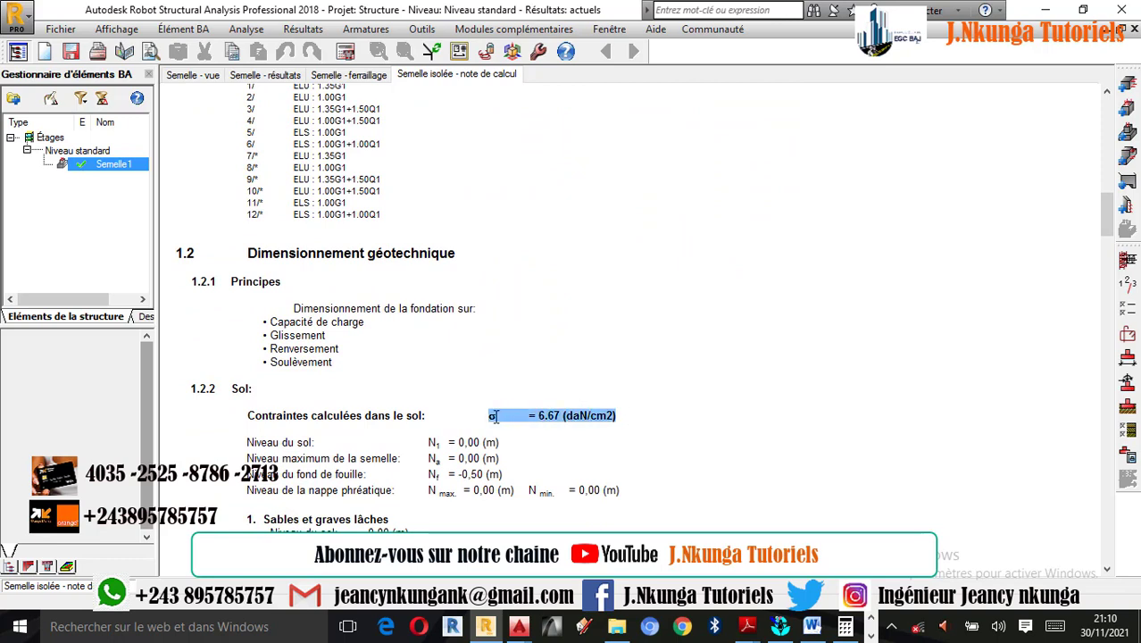
- Read the geotechnical design section of the calculation note, covering soil levels, soil layers, limit states, uplift and sliding
scroll(502, 454, down, 1)
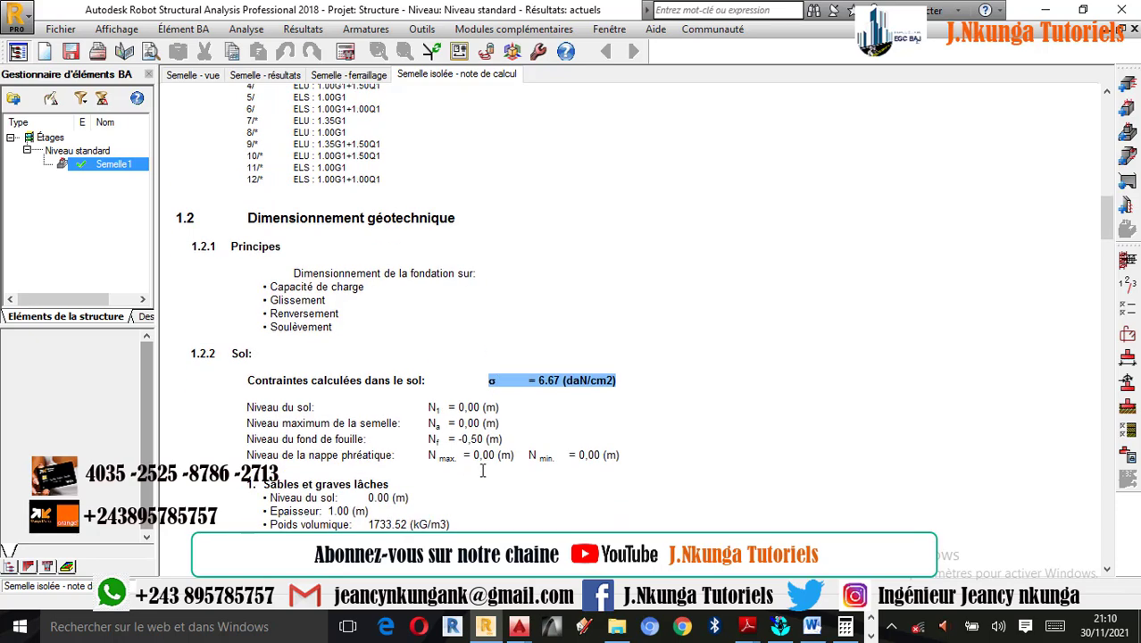
scroll(436, 444, down, 1)
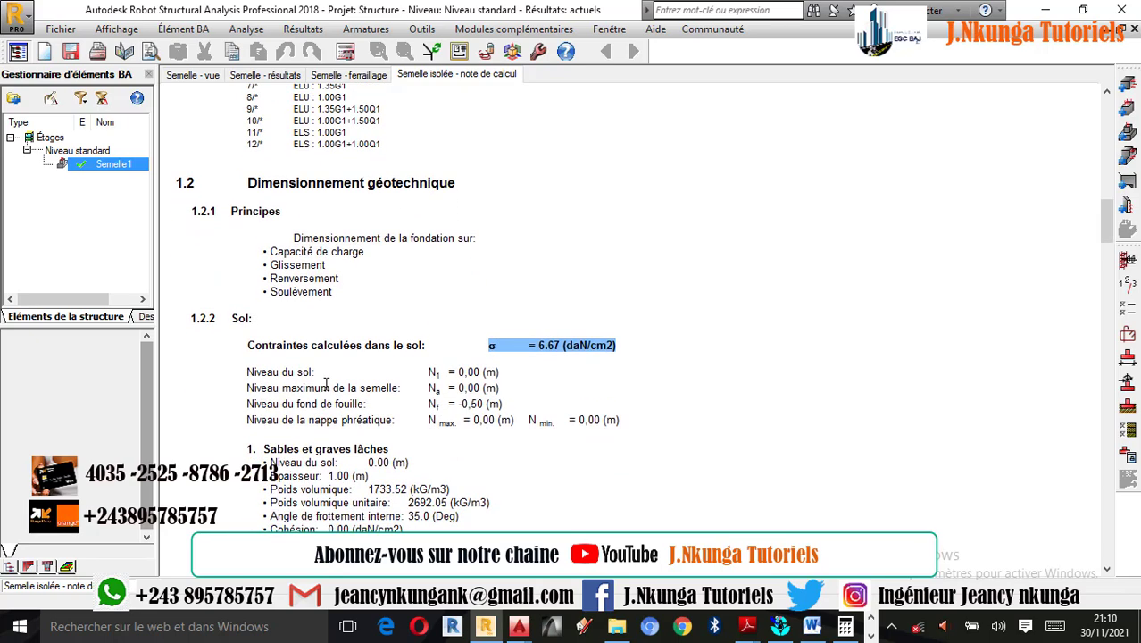
scroll(370, 430, down, 1)
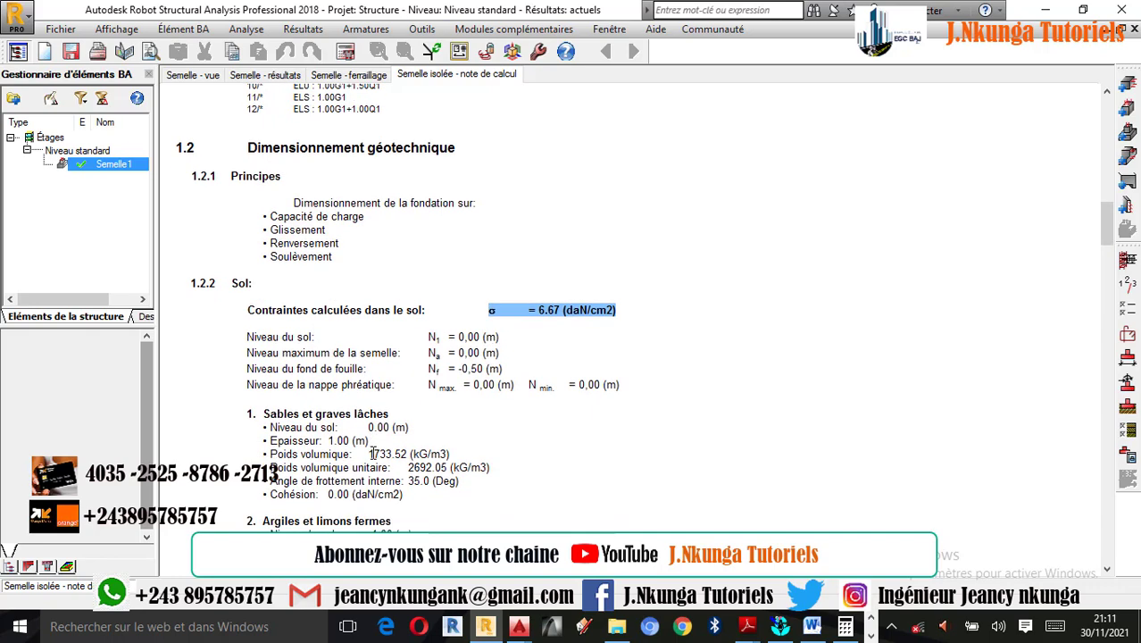
scroll(330, 428, down, 4)
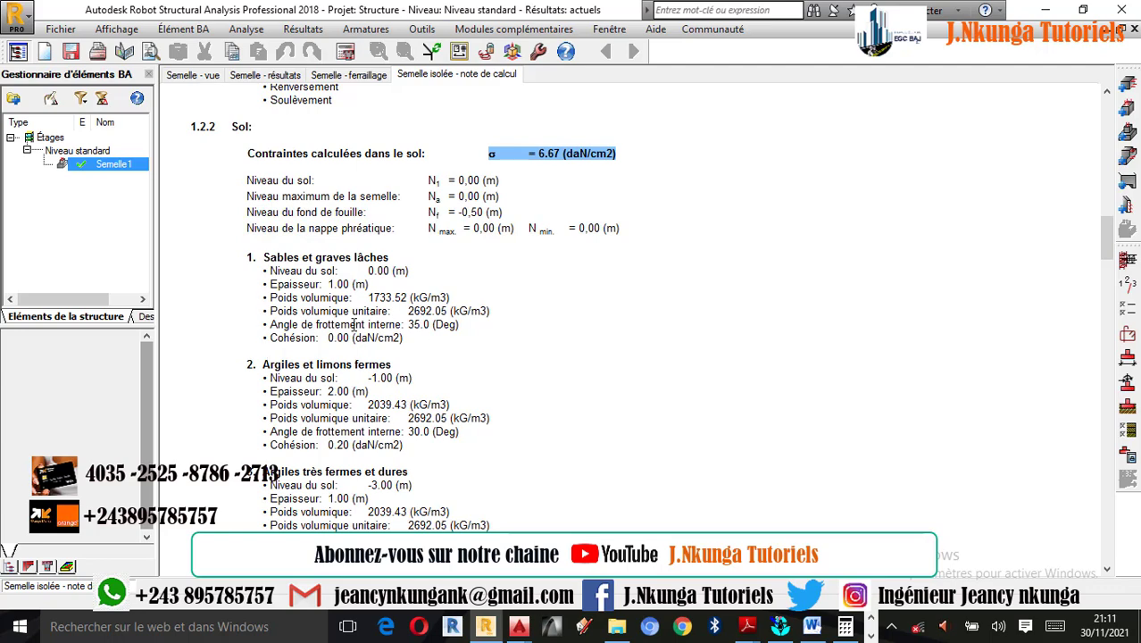
scroll(339, 402, down, 1)
scroll(339, 402, down, 3)
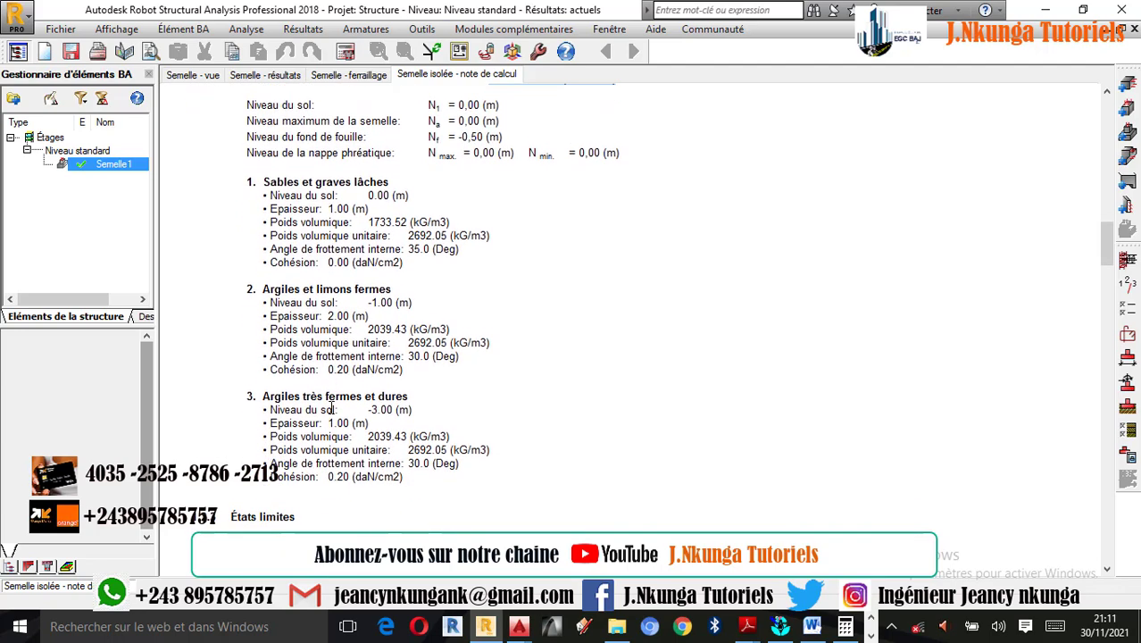
scroll(400, 416, down, 12)
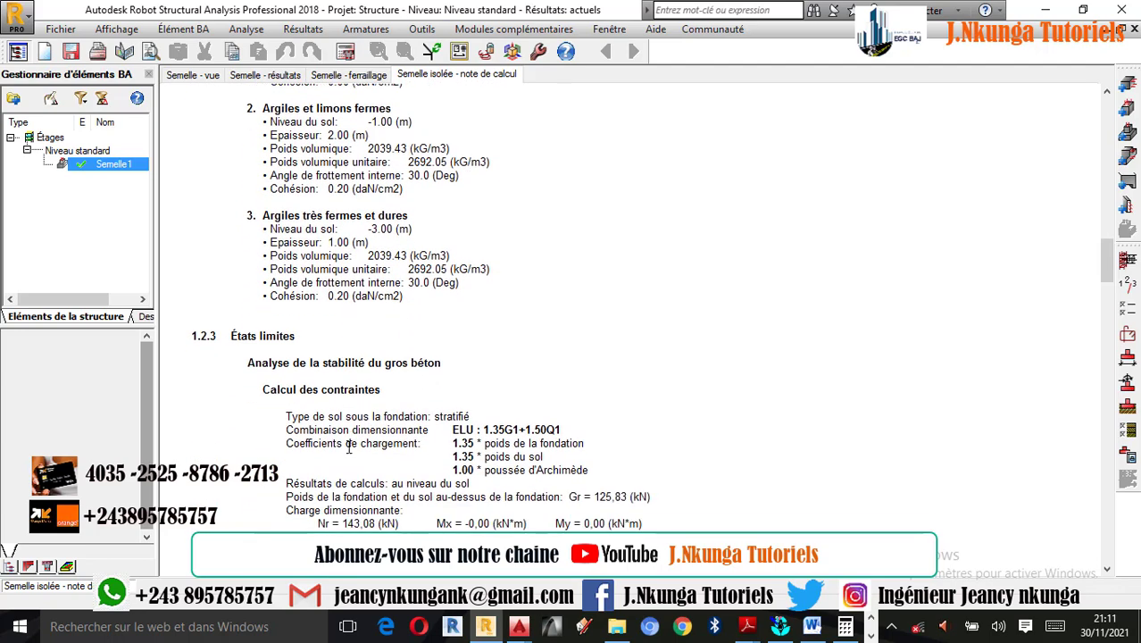
scroll(331, 439, down, 20)
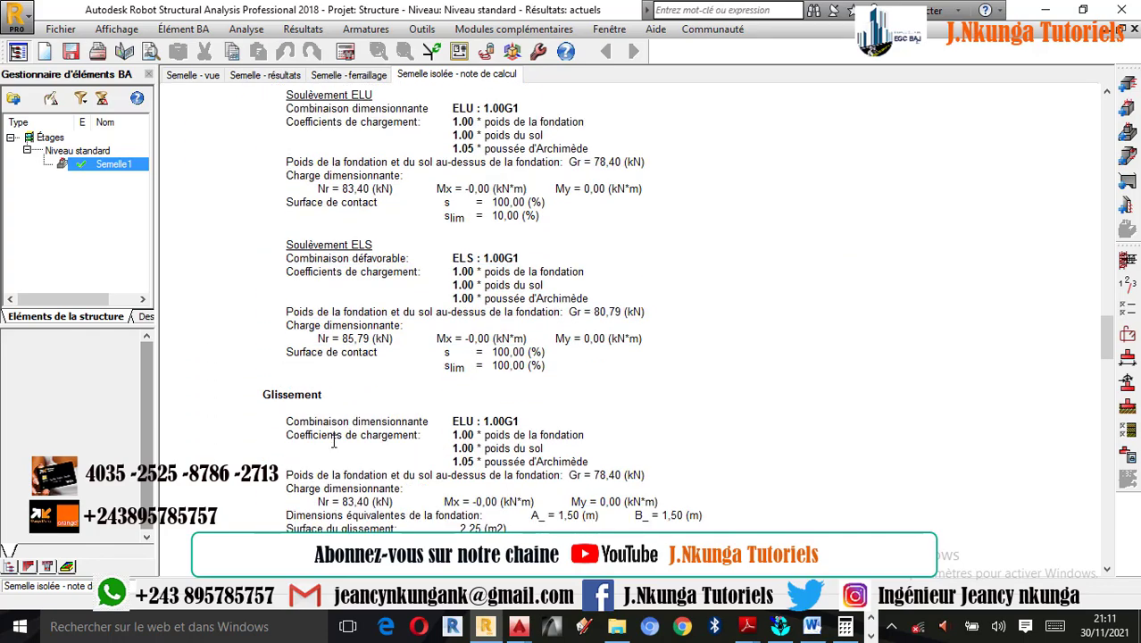
- Review the calculation note's theoretical and actual reinforcement and the quantities of concrete, mass concrete, formwork and steel
scroll(333, 440, down, 20)
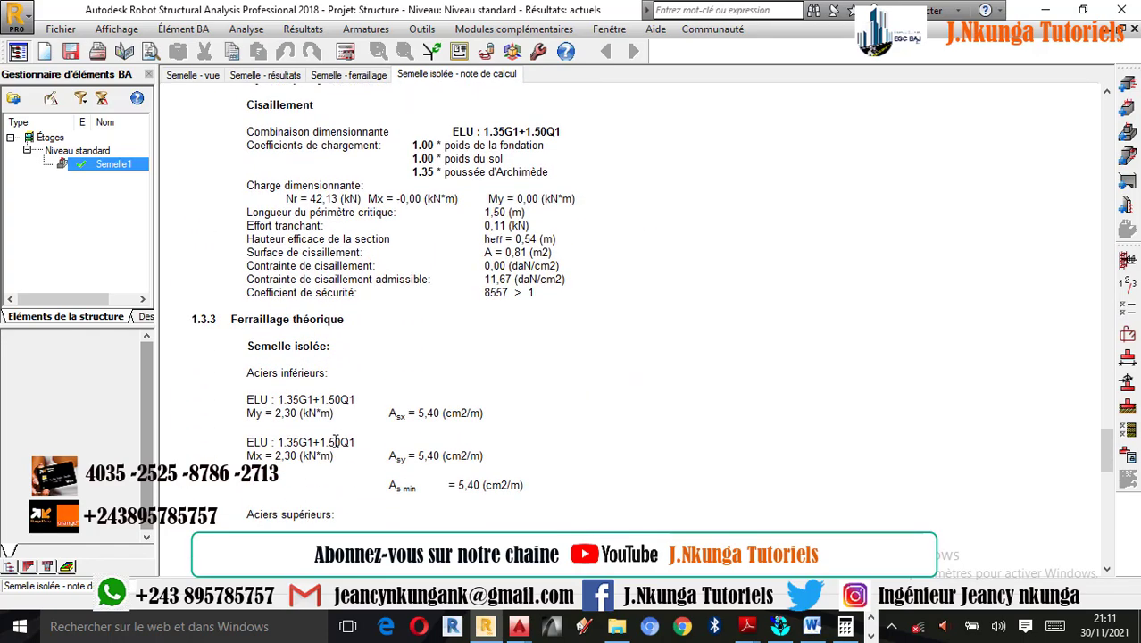
scroll(335, 471, down, 7)
scroll(335, 472, down, 20)
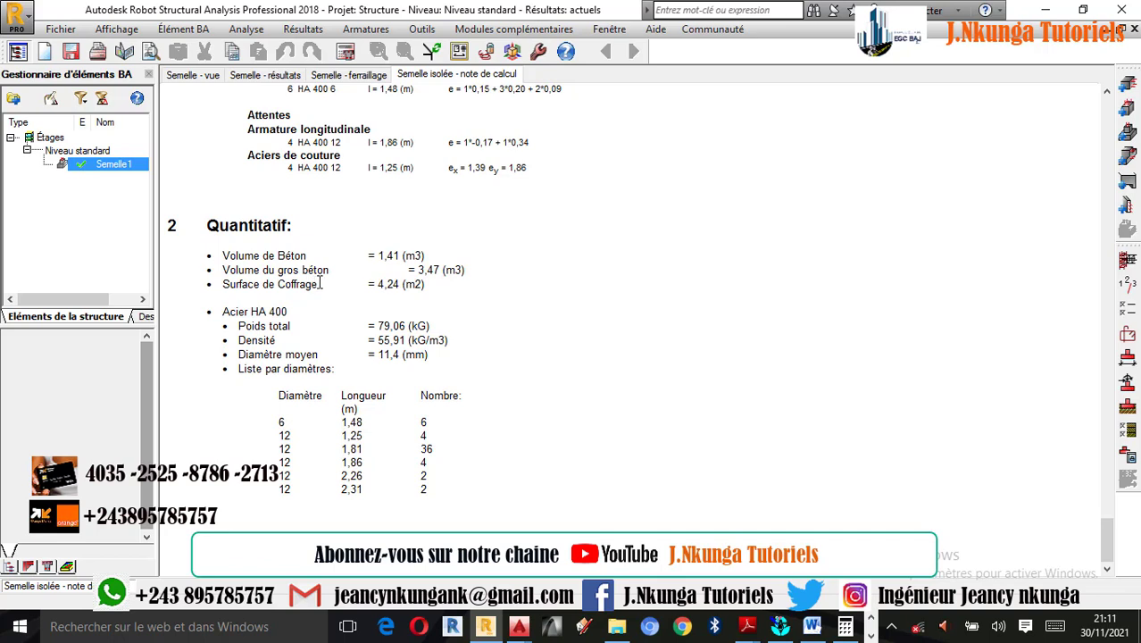
drag(379, 255, 462, 278)
click(449, 288)
scroll(328, 283, up, 5)
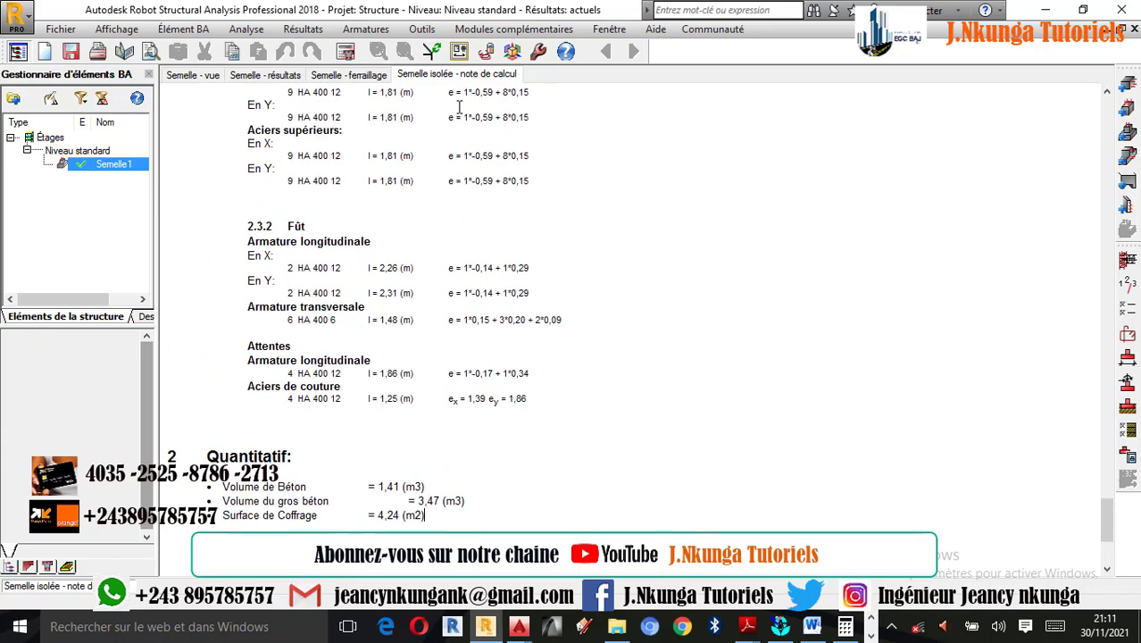
- Examine the concrete quantities in the calculation note's Quantitatif section and highlight the mass concrete volume
scroll(458, 198, down, 4)
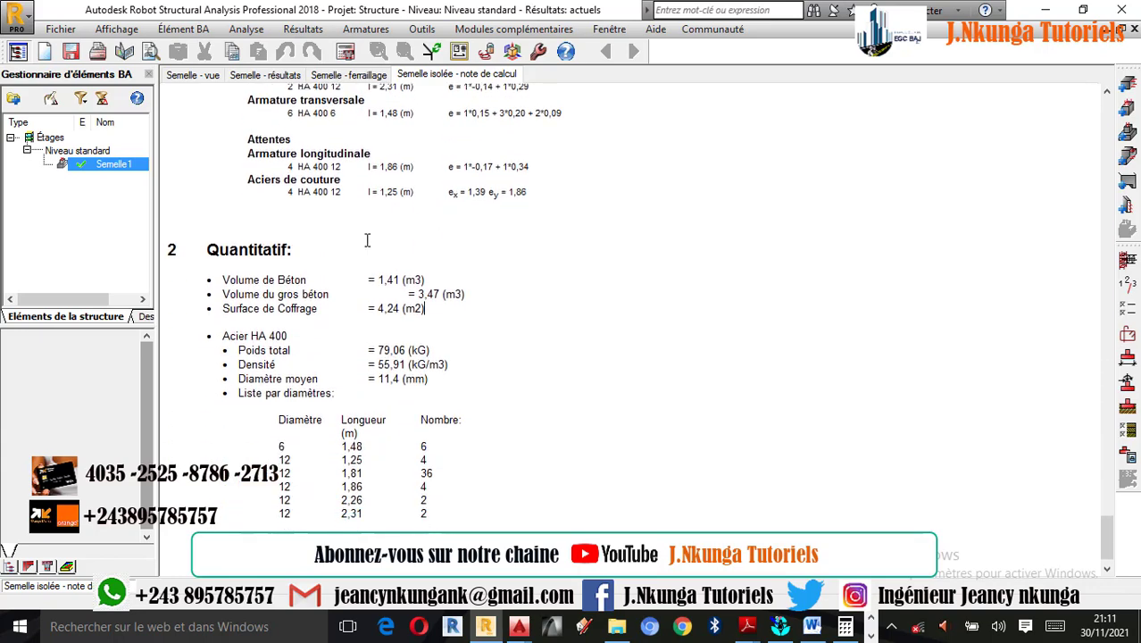
triple_click(379, 283)
drag(414, 293, 462, 297)
click(470, 297)
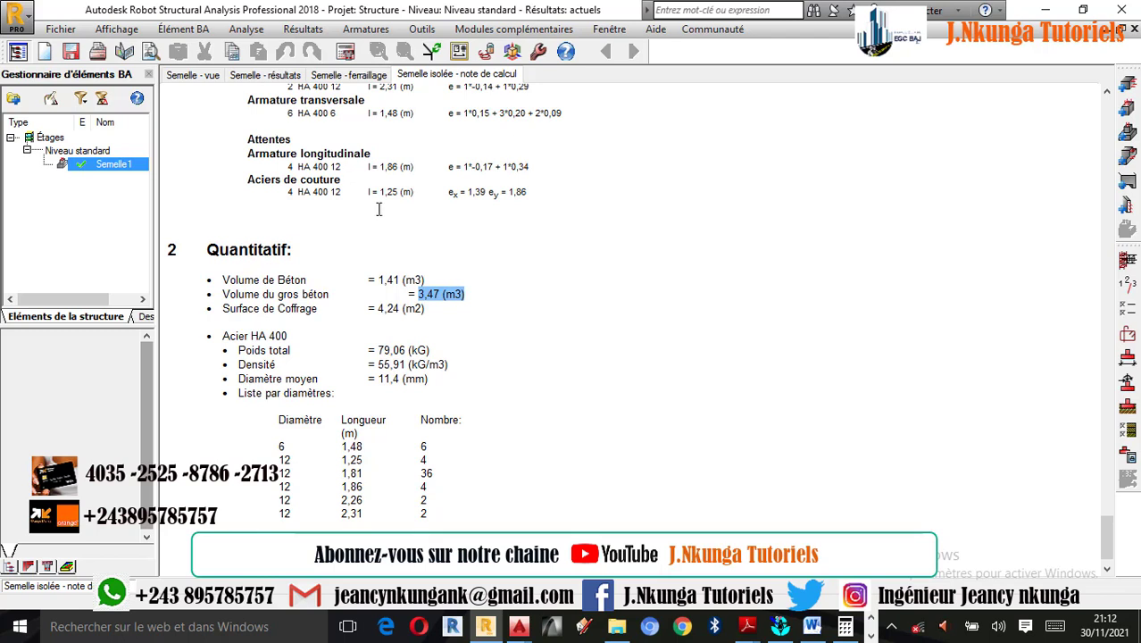
click(422, 29)
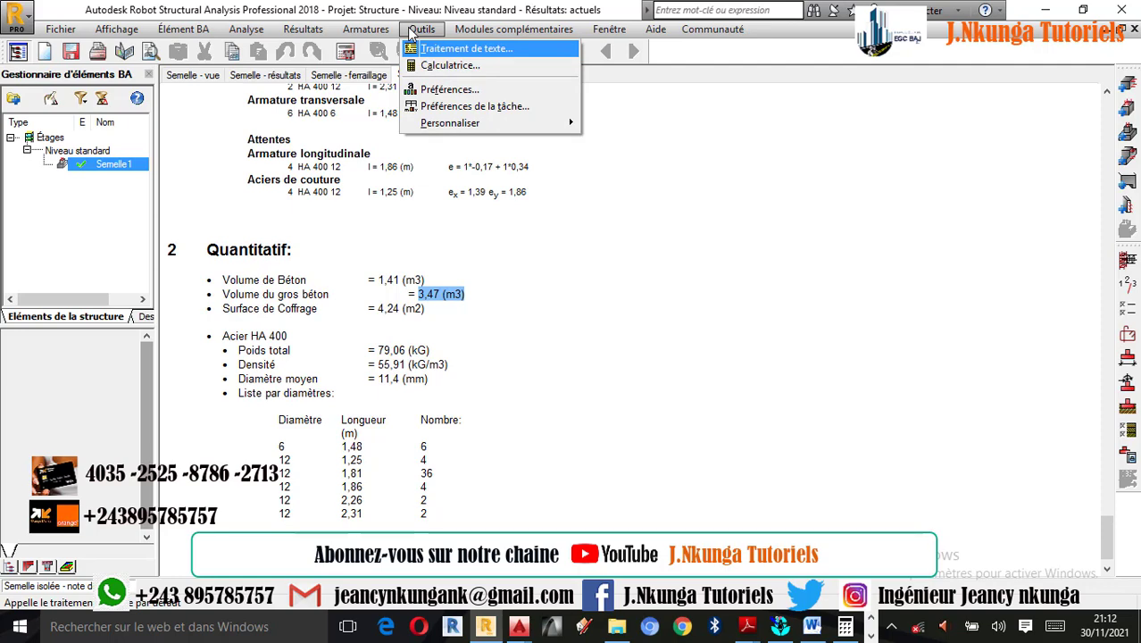
mouse_move(513, 29)
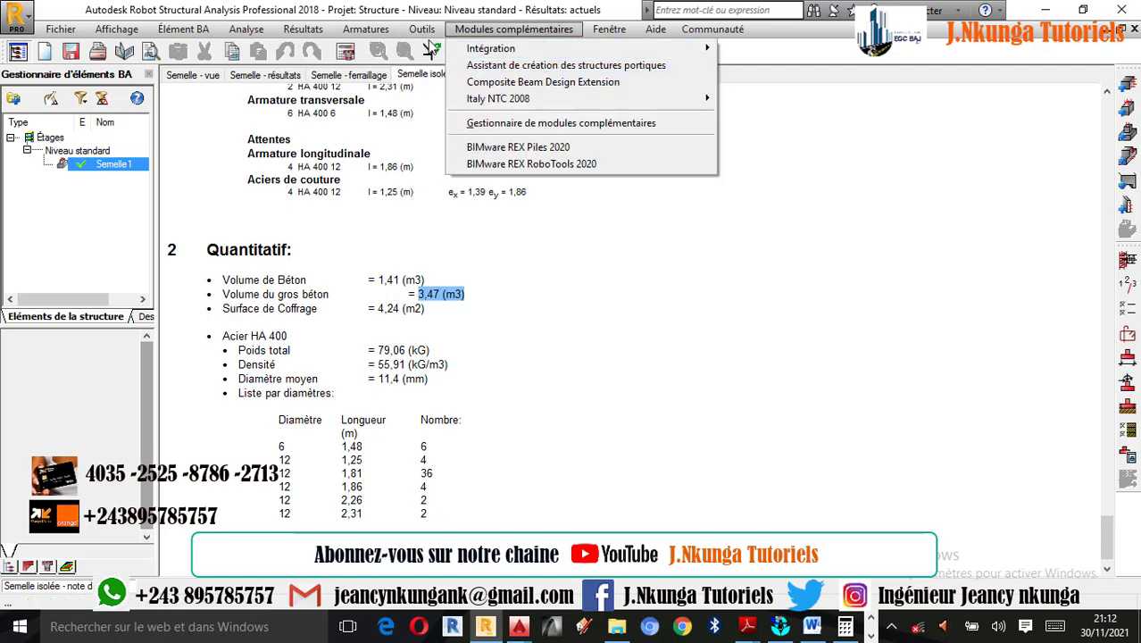
click(566, 319)
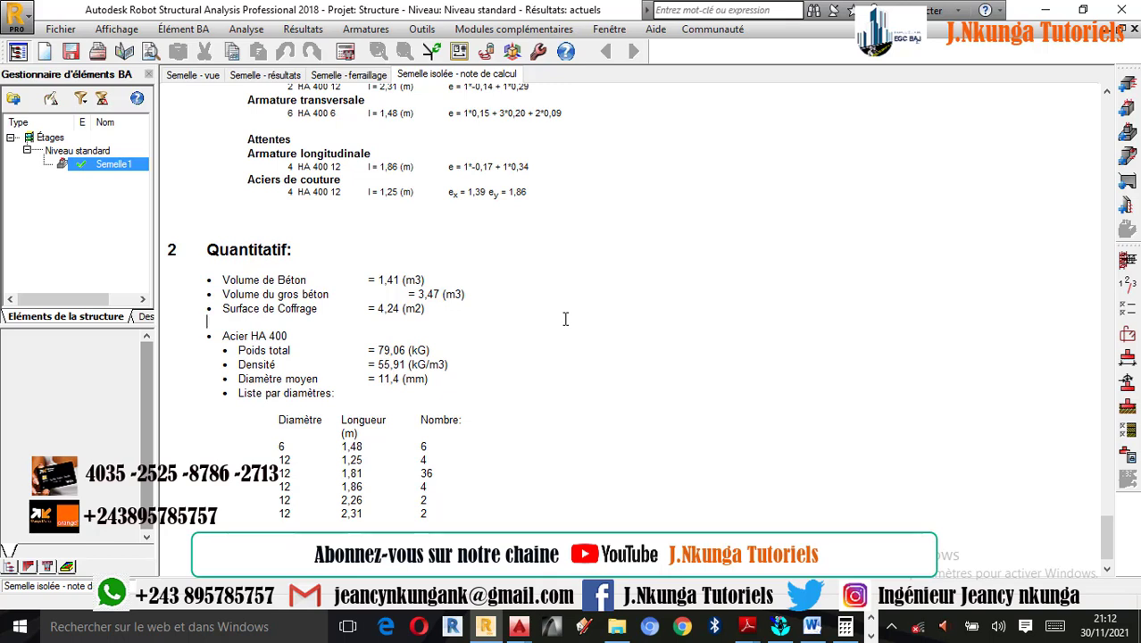
- Go back through the calculation note from the actual reinforcement to the footing's stability and stress analysis
scroll(360, 359, up, 1)
scroll(361, 358, up, 20)
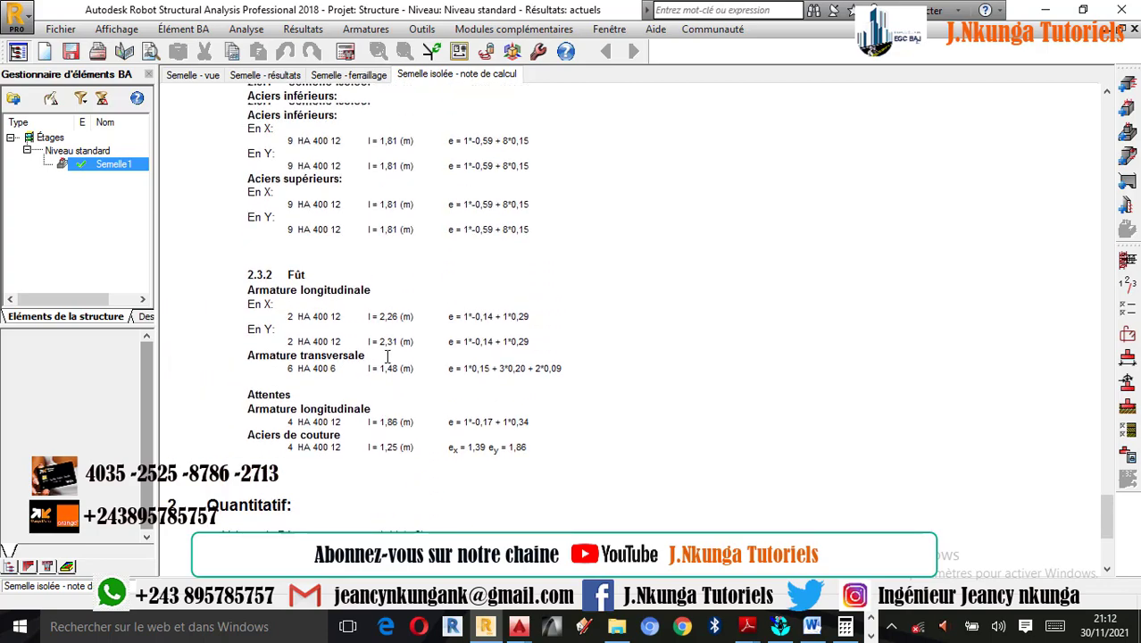
scroll(476, 327, up, 2)
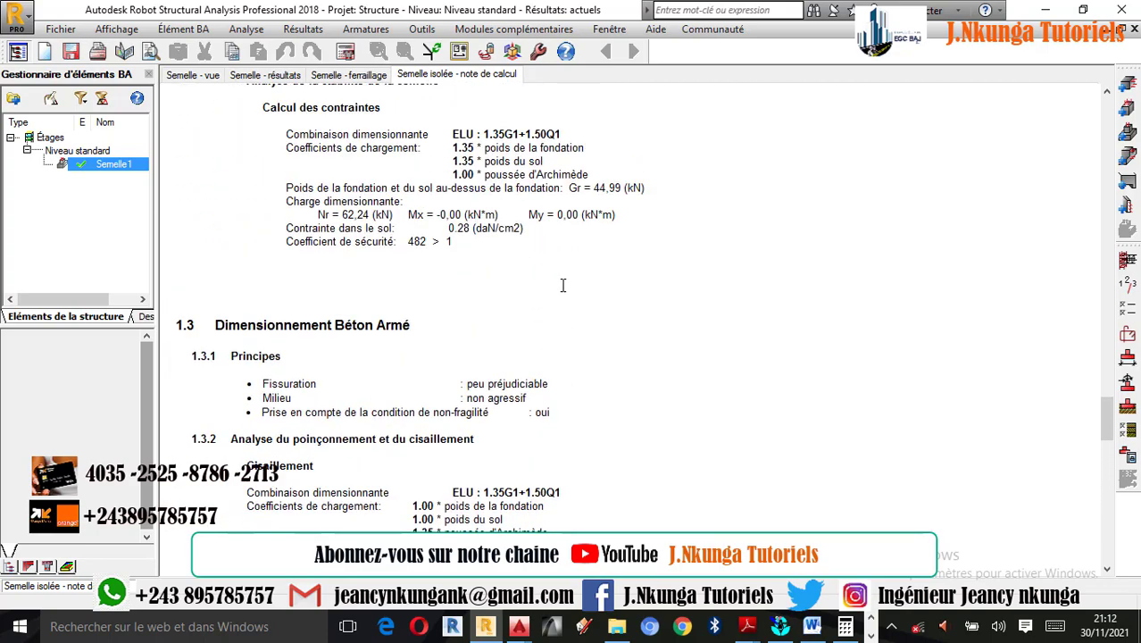
scroll(500, 250, up, 5)
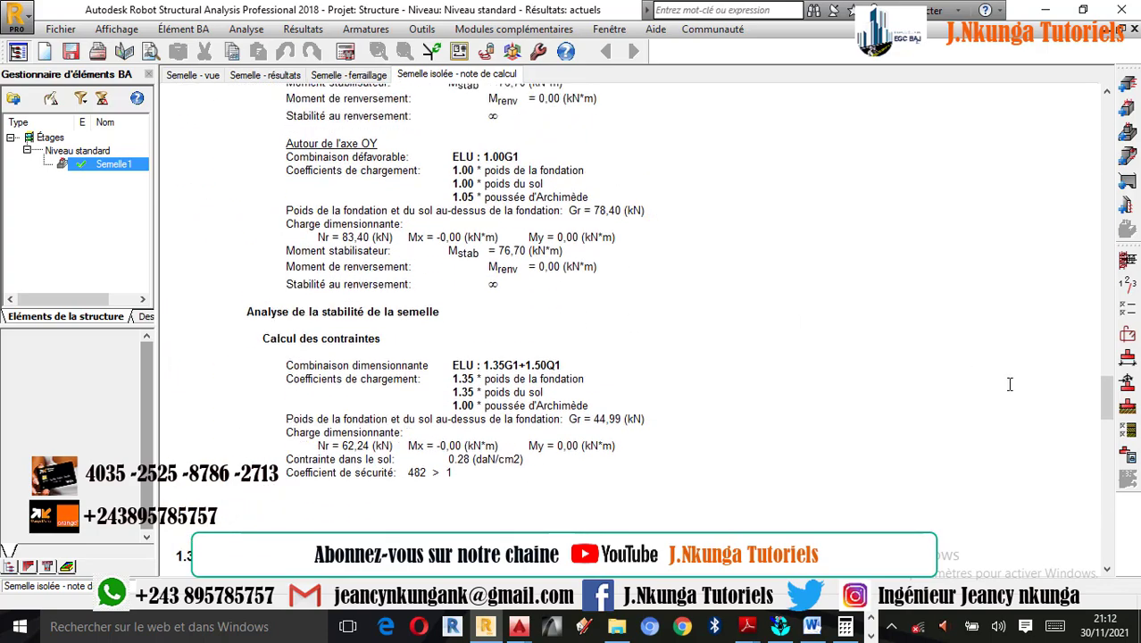
- Generate the footing's execution drawing, examine its reinforcement sections, and return to the footing model
click(1129, 455)
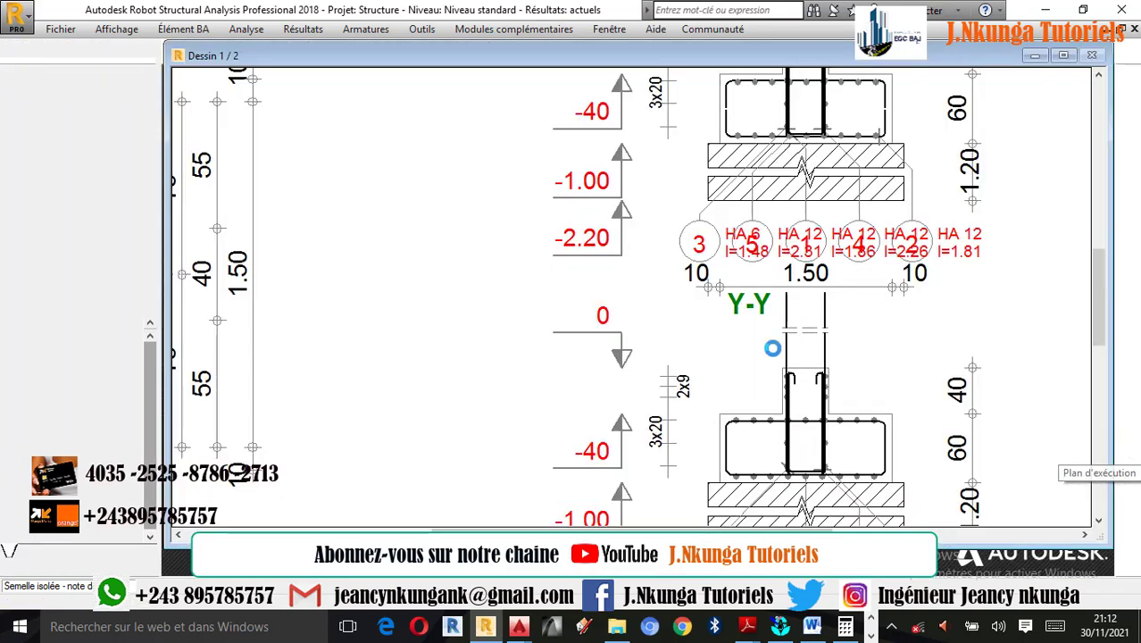
scroll(556, 242, up, 5)
scroll(479, 307, down, 2)
click(1134, 292)
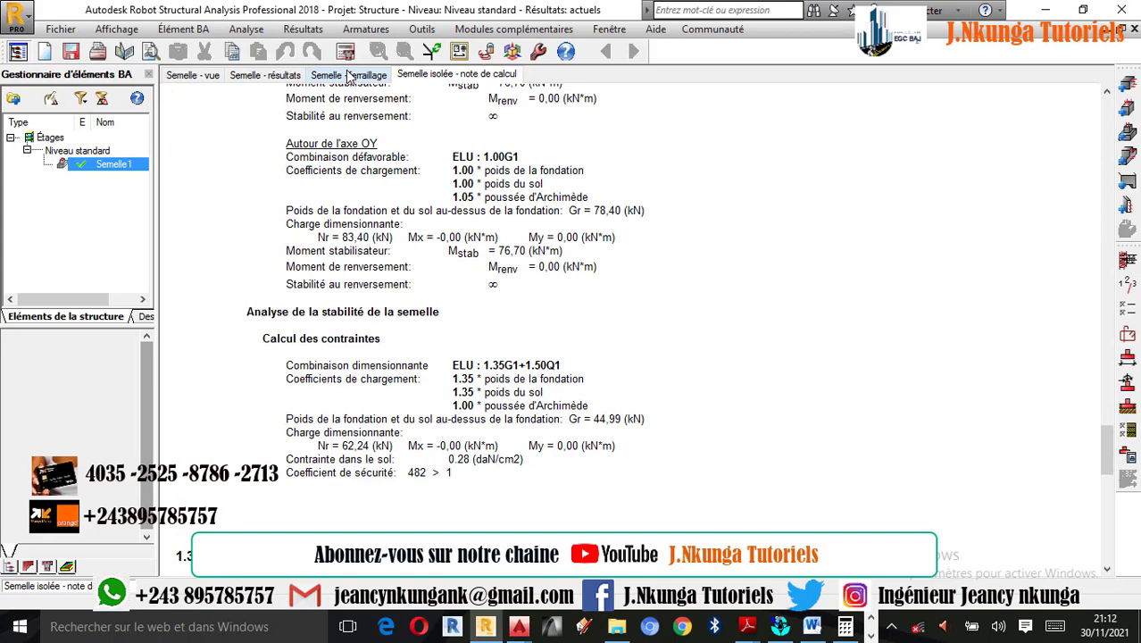
- Open the footing's reinforcement view and inspect the 3D cage, selecting the transverse reinforcement of the pedestal
click(348, 75)
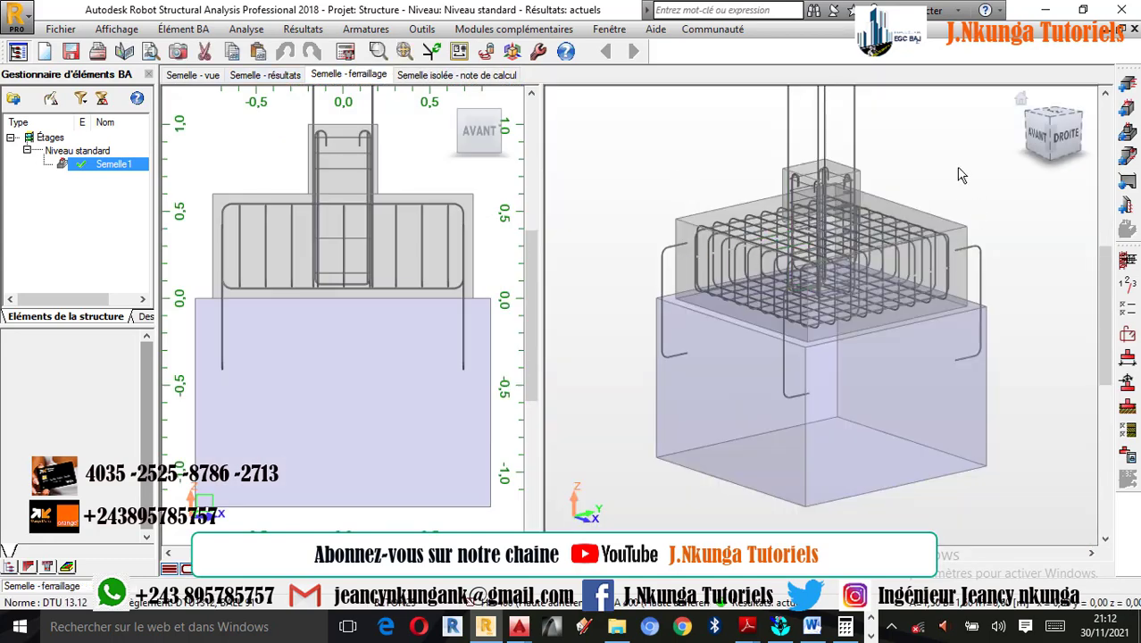
scroll(931, 173, up, 1)
click(810, 195)
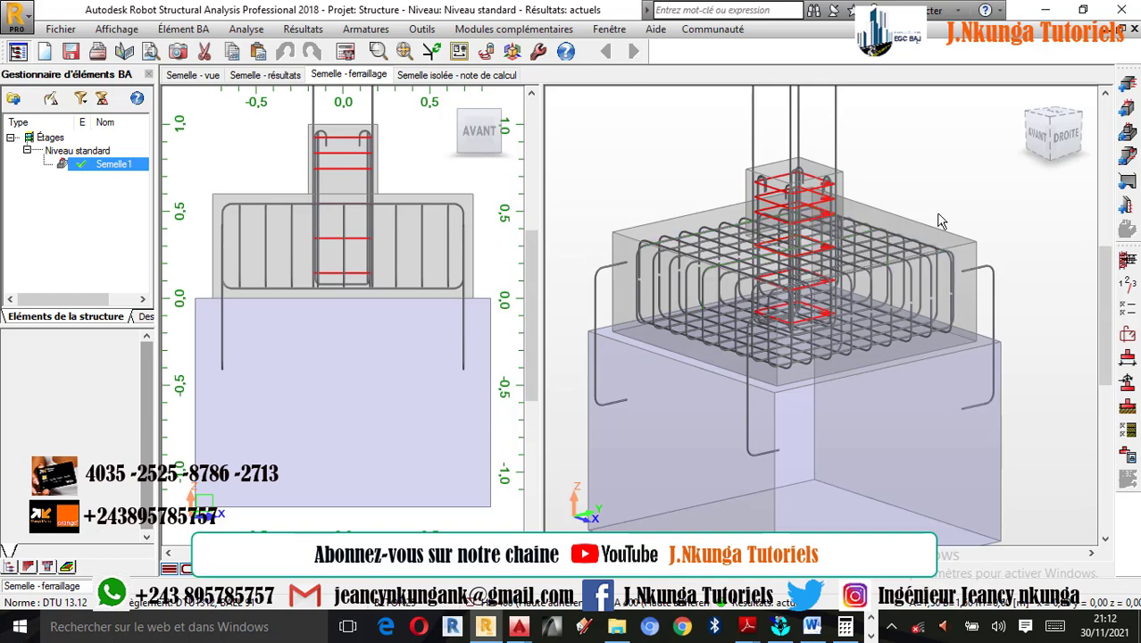
scroll(940, 353, down, 1)
scroll(865, 231, up, 1)
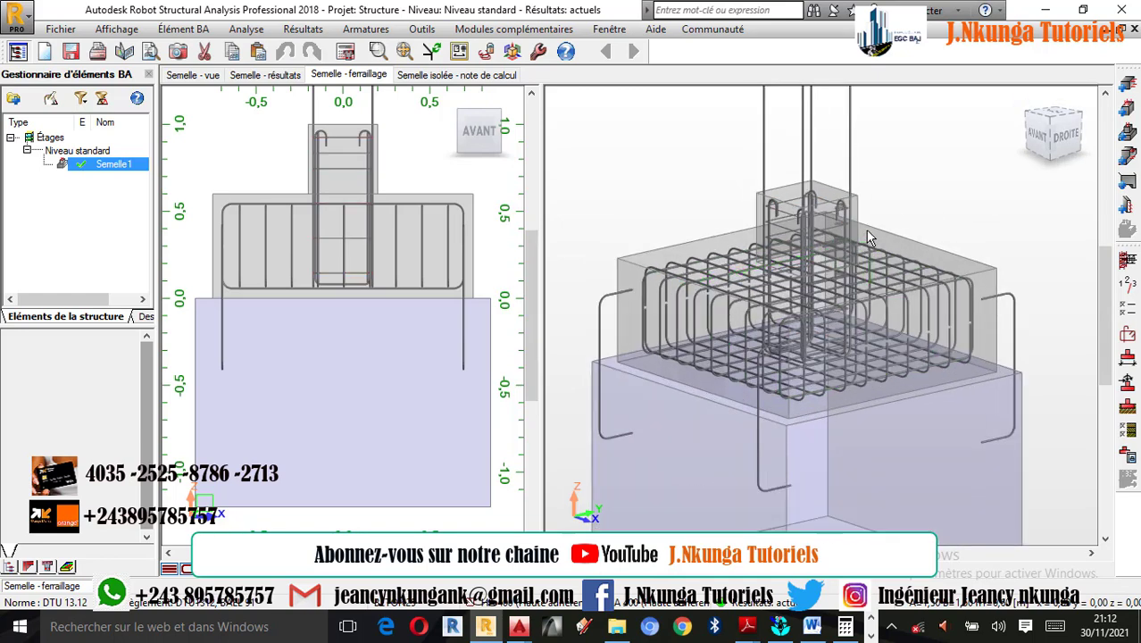